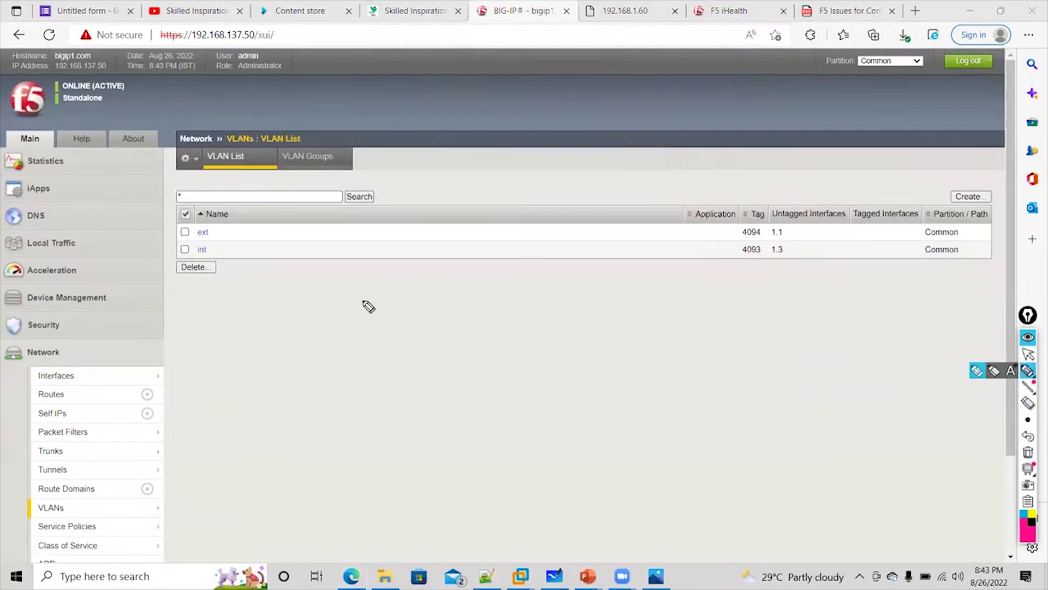
# Mark the ext and int VLAN rows with ticks and draw a curved arrow down across the list.
pyautogui.moveTo(233, 206); pyautogui.dragTo(268, 181)
pyautogui.moveTo(245, 261); pyautogui.dragTo(275, 239)
pyautogui.moveTo(558, 208); pyautogui.dragTo(587, 291)
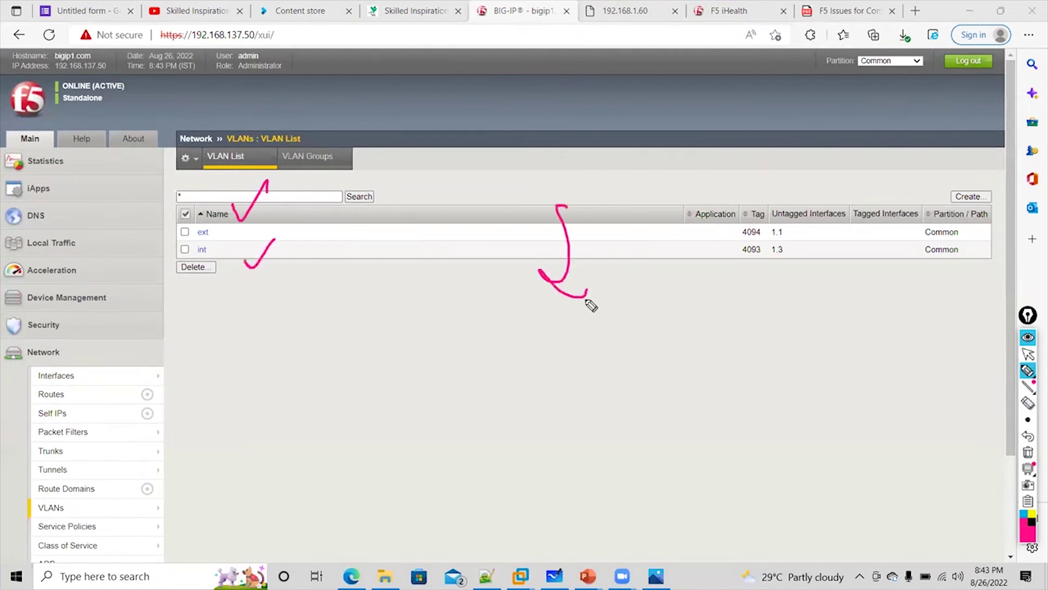
# Handwrite the note "Vlan = Ext = 192.168.1.0" in the empty area below the VLAN list.
pyautogui.click(649, 336)
pyautogui.moveTo(660, 345)
pyautogui.mouseDown()
pyautogui.moveTo(673, 346)
pyautogui.moveTo(683, 366)
pyautogui.mouseUp()
pyautogui.moveTo(694, 354)
pyautogui.mouseDown()
pyautogui.moveTo(721, 373)
pyautogui.moveTo(731, 358)
pyautogui.mouseUp()
pyautogui.moveTo(723, 365); pyautogui.dragTo(732, 365)
pyautogui.moveTo(770, 336)
pyautogui.mouseDown()
pyautogui.moveTo(771, 359)
pyautogui.moveTo(790, 358)
pyautogui.mouseUp()
pyautogui.moveTo(796, 323)
pyautogui.mouseDown()
pyautogui.moveTo(795, 356)
pyautogui.moveTo(828, 342)
pyautogui.mouseUp()
pyautogui.moveTo(813, 356); pyautogui.dragTo(837, 356)
pyautogui.moveTo(853, 330)
pyautogui.mouseDown()
pyautogui.moveTo(866, 335)
pyautogui.moveTo(860, 352)
pyautogui.mouseUp()
pyautogui.moveTo(866, 333)
pyautogui.mouseDown()
pyautogui.moveTo(888, 352)
pyautogui.moveTo(915, 330)
pyautogui.moveTo(934, 350)
pyautogui.moveTo(954, 335)
pyautogui.mouseUp()
pyautogui.click(882, 341)
pyautogui.click(928, 344)
pyautogui.click(941, 345)
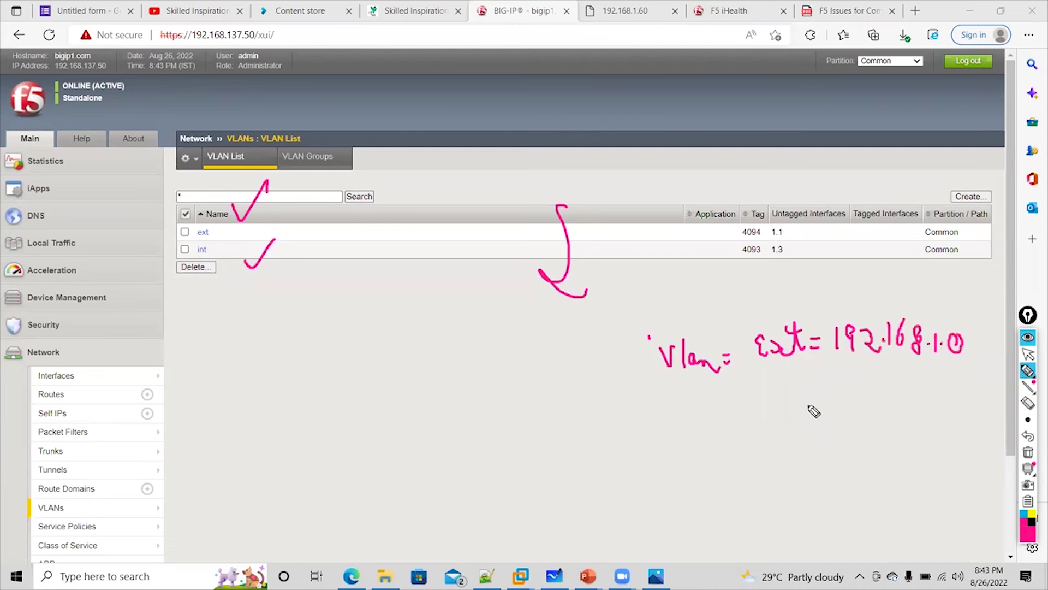
# Handwrite "Int = 10.2.2.0/24" under the Ext note and append "/24" to the Ext network.
pyautogui.moveTo(774, 401); pyautogui.dragTo(793, 399)
pyautogui.moveTo(782, 401)
pyautogui.mouseDown()
pyautogui.moveTo(779, 425)
pyautogui.moveTo(814, 423)
pyautogui.mouseUp()
pyautogui.moveTo(819, 393)
pyautogui.mouseDown()
pyautogui.moveTo(823, 424)
pyautogui.moveTo(831, 405)
pyautogui.mouseUp()
pyautogui.moveTo(840, 415)
pyautogui.mouseDown()
pyautogui.moveTo(864, 423)
pyautogui.moveTo(873, 408)
pyautogui.moveTo(907, 423)
pyautogui.mouseUp()
pyautogui.click(885, 416)
pyautogui.click(910, 416)
pyautogui.moveTo(913, 407)
pyautogui.mouseDown()
pyautogui.moveTo(928, 425)
pyautogui.moveTo(941, 411)
pyautogui.mouseUp()
pyautogui.click(935, 417)
pyautogui.moveTo(960, 407)
pyautogui.mouseDown()
pyautogui.moveTo(952, 436)
pyautogui.moveTo(972, 423)
pyautogui.moveTo(982, 445)
pyautogui.mouseUp()
pyautogui.moveTo(979, 335)
pyautogui.mouseDown()
pyautogui.moveTo(974, 352)
pyautogui.moveTo(1002, 348)
pyautogui.mouseUp()
pyautogui.moveTo(1006, 333); pyautogui.dragTo(1007, 360)
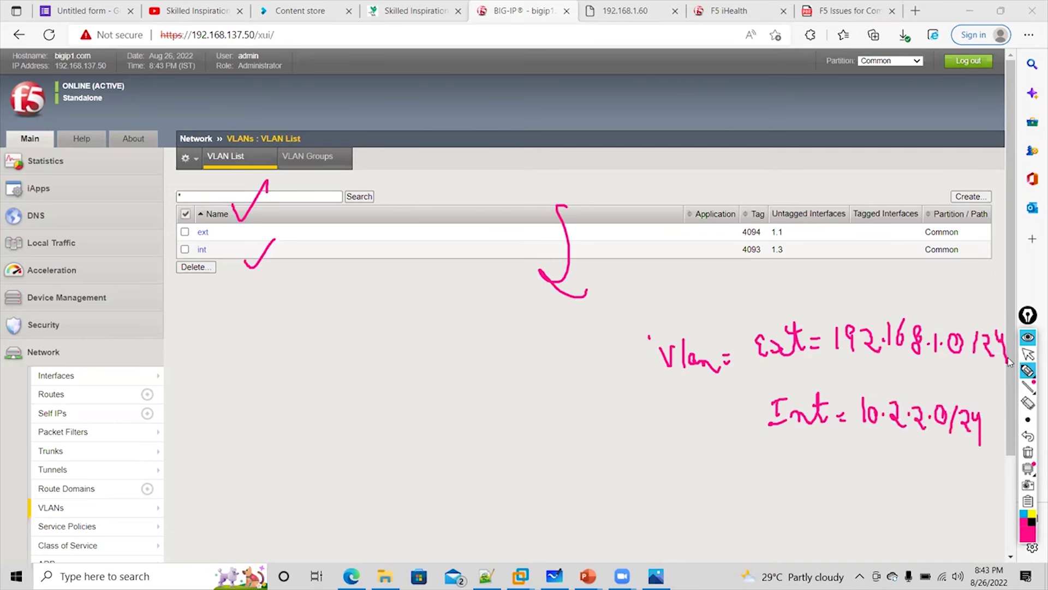
# Open the Self IP list, clear the VLAN annotations and get the pen ready for drawing.
pyautogui.click(1028, 353)
pyautogui.click(123, 414)
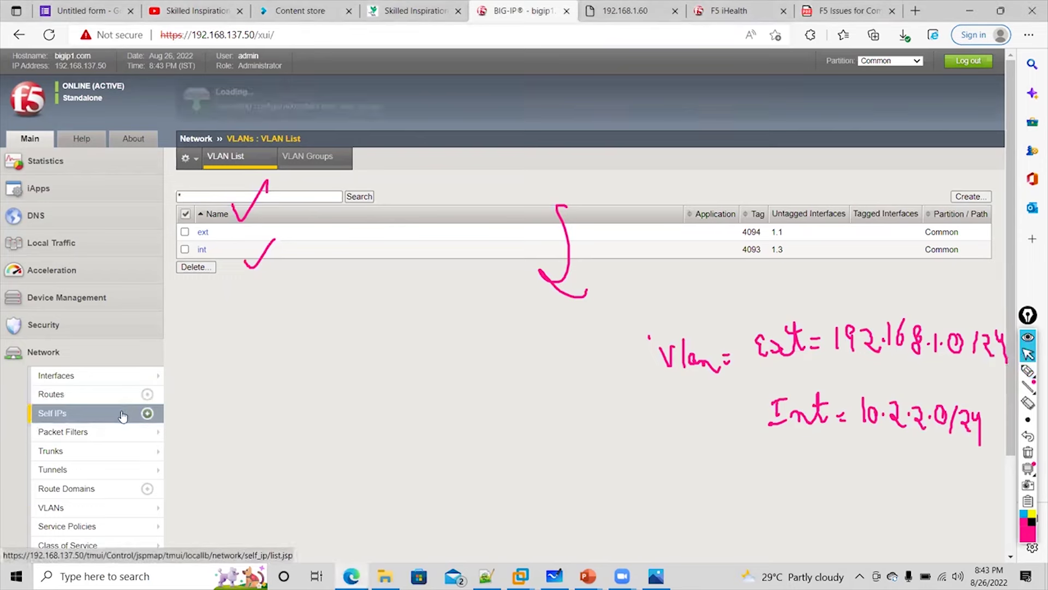
pyautogui.click(1024, 416)
pyautogui.click(1028, 371)
# Circle the IP address, netmask and VLAN columns and handwrite "Self-IP = L3 subnet assigned to Vlan" below.
pyautogui.moveTo(646, 160); pyautogui.dragTo(789, 329)
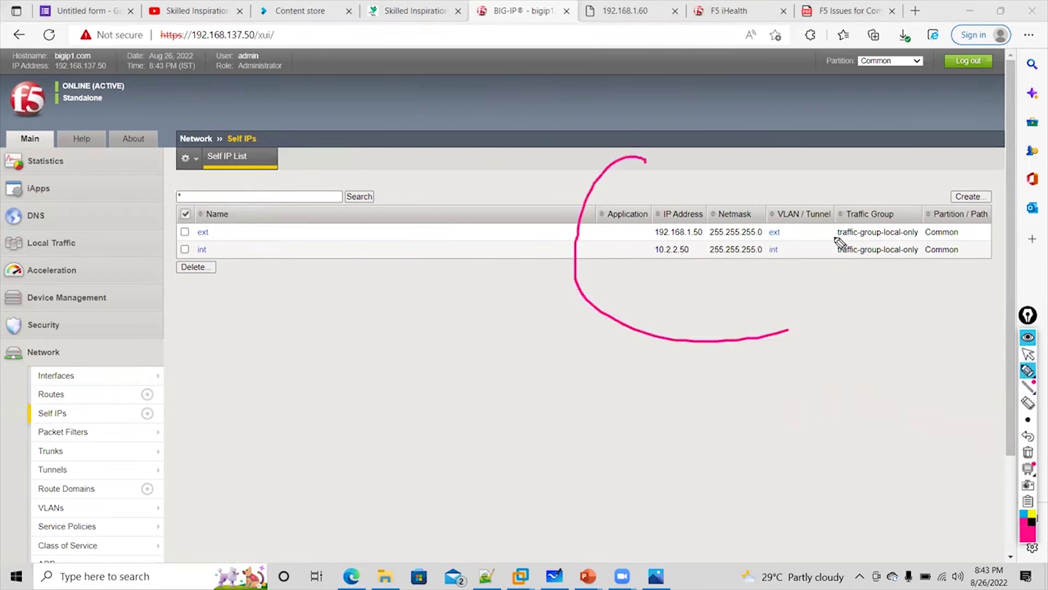
pyautogui.moveTo(840, 243); pyautogui.dragTo(683, 116)
pyautogui.moveTo(457, 328)
pyautogui.mouseDown()
pyautogui.moveTo(455, 355)
pyautogui.moveTo(491, 356)
pyautogui.mouseUp()
pyautogui.moveTo(517, 320); pyautogui.dragTo(499, 363)
pyautogui.moveTo(546, 333); pyautogui.dragTo(565, 349)
pyautogui.moveTo(577, 350)
pyautogui.mouseDown()
pyautogui.moveTo(585, 328)
pyautogui.moveTo(584, 341)
pyautogui.mouseUp()
pyautogui.moveTo(589, 334); pyautogui.dragTo(623, 355)
pyautogui.moveTo(623, 334)
pyautogui.mouseDown()
pyautogui.moveTo(633, 356)
pyautogui.moveTo(609, 401)
pyautogui.moveTo(628, 401)
pyautogui.mouseUp()
pyautogui.moveTo(632, 378)
pyautogui.mouseDown()
pyautogui.moveTo(633, 399)
pyautogui.moveTo(664, 397)
pyautogui.moveTo(689, 365)
pyautogui.mouseUp()
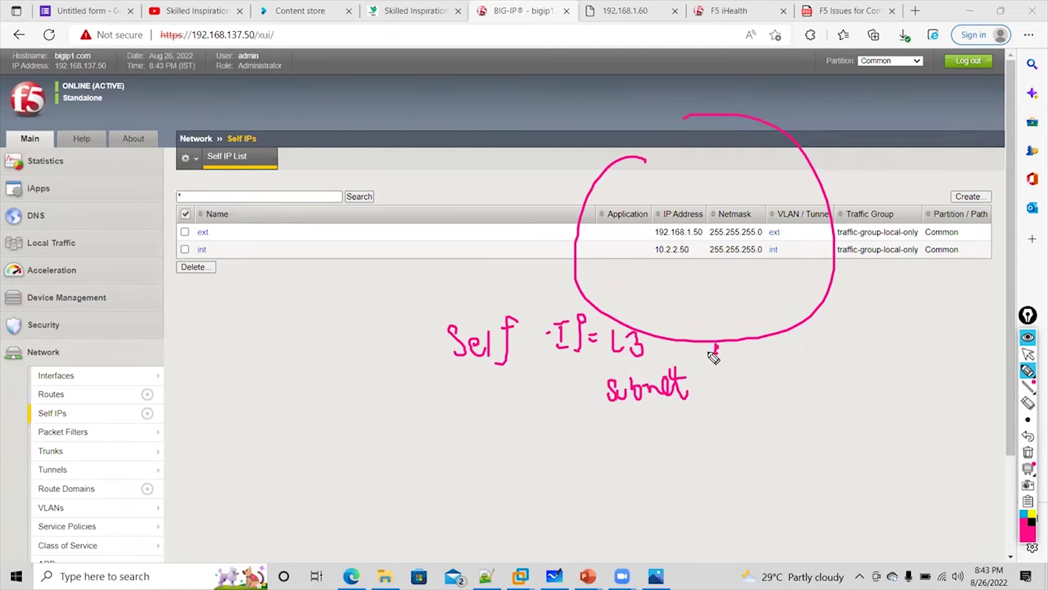
pyautogui.moveTo(715, 350)
pyautogui.mouseDown()
pyautogui.moveTo(792, 356)
pyautogui.moveTo(772, 405)
pyautogui.moveTo(781, 421)
pyautogui.moveTo(849, 413)
pyautogui.mouseUp()
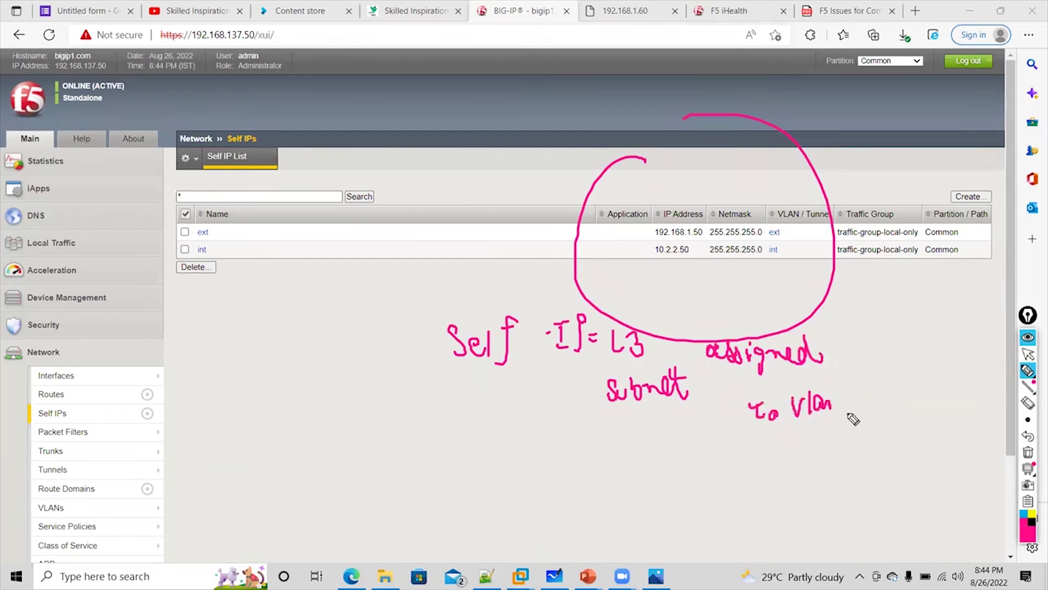
# Sketch two circled clients labelled C with lines leading to a circled F5.
pyautogui.click(414, 160)
pyautogui.moveTo(290, 247)
pyautogui.mouseDown()
pyautogui.moveTo(325, 253)
pyautogui.moveTo(300, 281)
pyautogui.mouseUp()
pyautogui.moveTo(282, 317)
pyautogui.mouseDown()
pyautogui.moveTo(295, 334)
pyautogui.moveTo(288, 339)
pyautogui.mouseUp()
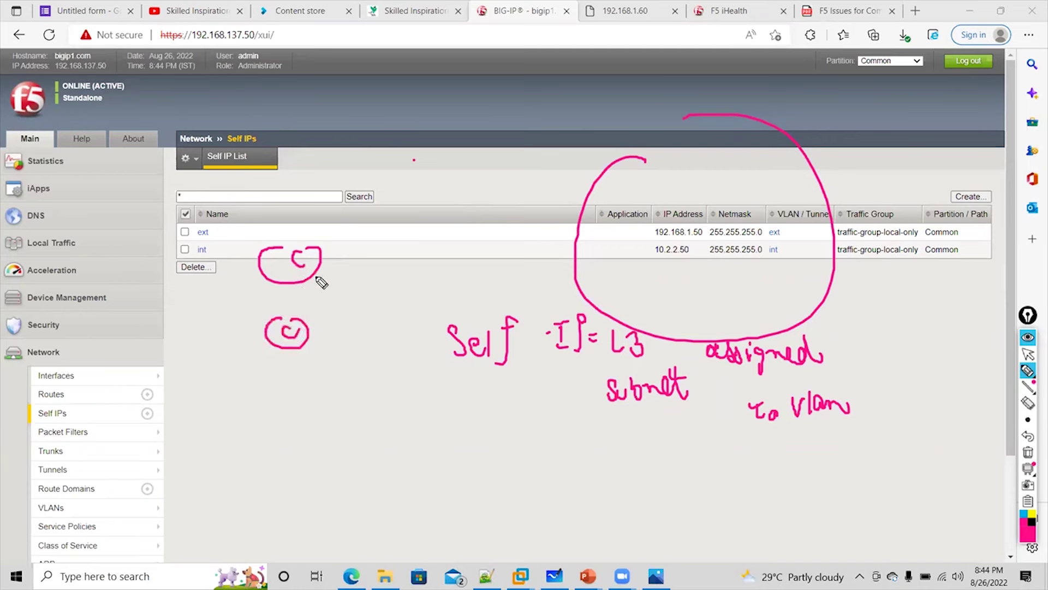
pyautogui.moveTo(316, 265); pyautogui.dragTo(348, 271)
pyautogui.moveTo(318, 330); pyautogui.dragTo(361, 306)
pyautogui.moveTo(400, 255)
pyautogui.mouseDown()
pyautogui.moveTo(452, 297)
pyautogui.moveTo(382, 257)
pyautogui.mouseUp()
pyautogui.moveTo(405, 273); pyautogui.dragTo(405, 288)
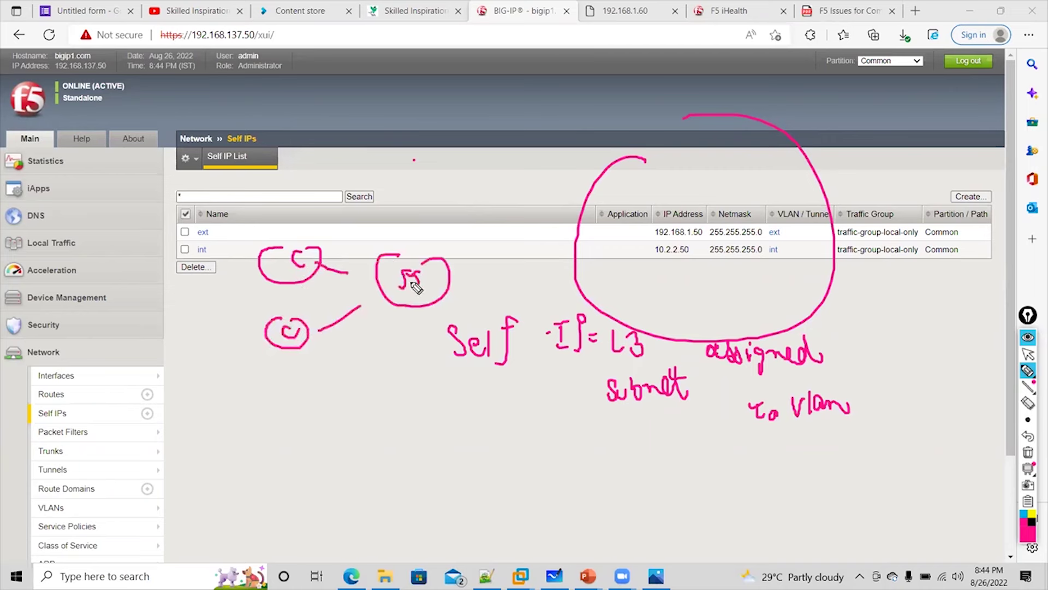
# Branch the F5 to servers S1, S2 and S3, circle each server and label S1 with "Gateway".
pyautogui.moveTo(453, 265)
pyautogui.mouseDown()
pyautogui.moveTo(485, 258)
pyautogui.moveTo(513, 199)
pyautogui.moveTo(543, 213)
pyautogui.mouseUp()
pyautogui.moveTo(501, 248); pyautogui.dragTo(556, 254)
pyautogui.moveTo(485, 266); pyautogui.dragTo(513, 284)
pyautogui.moveTo(521, 277); pyautogui.dragTo(541, 292)
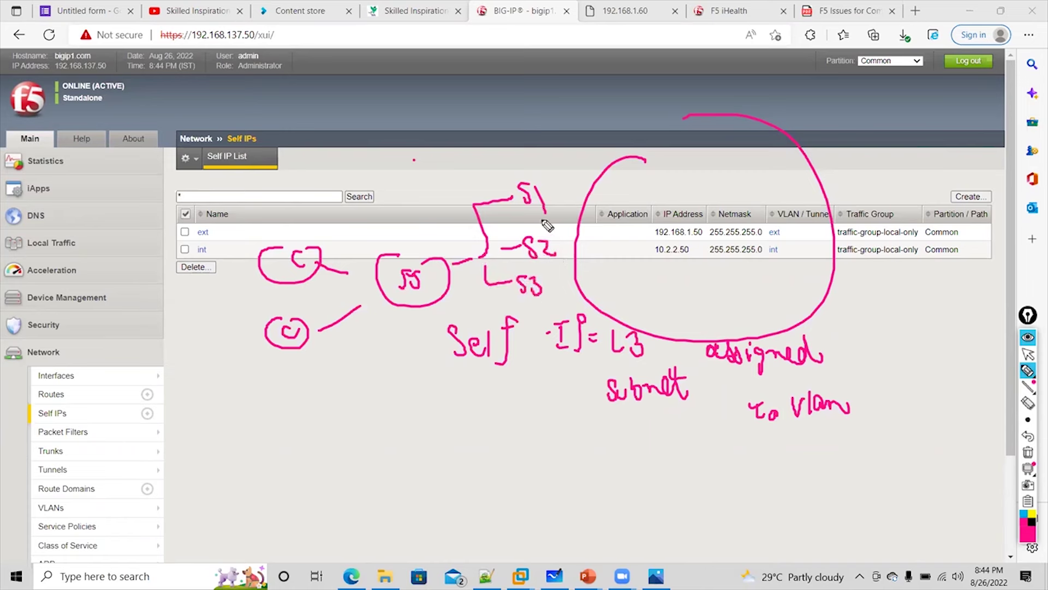
pyautogui.moveTo(543, 218); pyautogui.dragTo(501, 207)
pyautogui.moveTo(556, 154)
pyautogui.mouseDown()
pyautogui.moveTo(579, 137)
pyautogui.moveTo(655, 123)
pyautogui.moveTo(650, 163)
pyautogui.mouseUp()
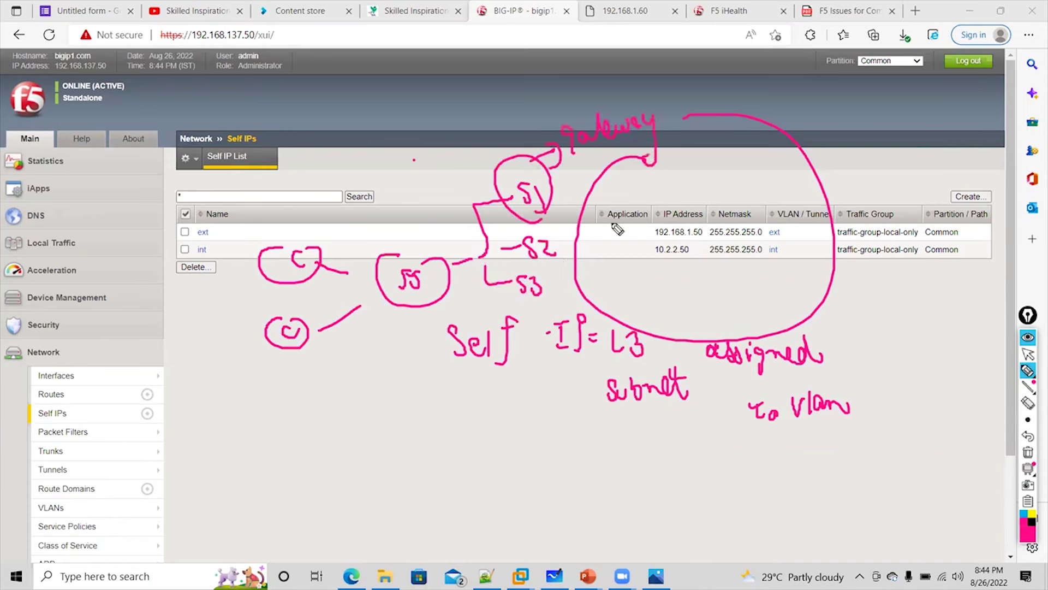
pyautogui.moveTo(510, 236)
pyautogui.mouseDown()
pyautogui.moveTo(570, 267)
pyautogui.moveTo(543, 318)
pyautogui.mouseUp()
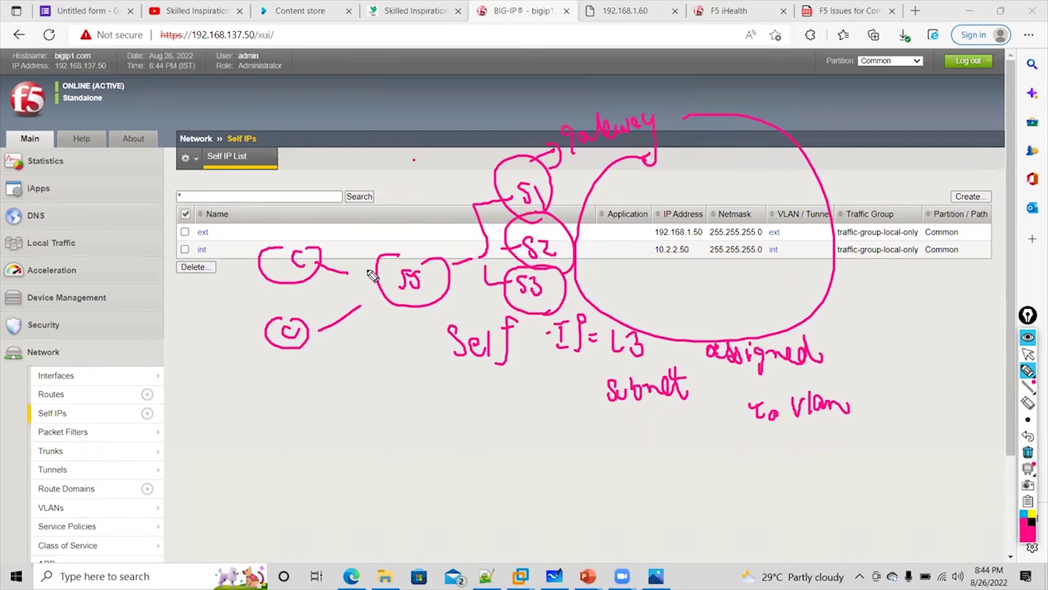
# Write "Int" above the servers, underline the 10.2.2.50 address and note "Gateway" with an arrow under "Self".
pyautogui.moveTo(451, 148)
pyautogui.mouseDown()
pyautogui.moveTo(472, 155)
pyautogui.moveTo(478, 138)
pyautogui.mouseUp()
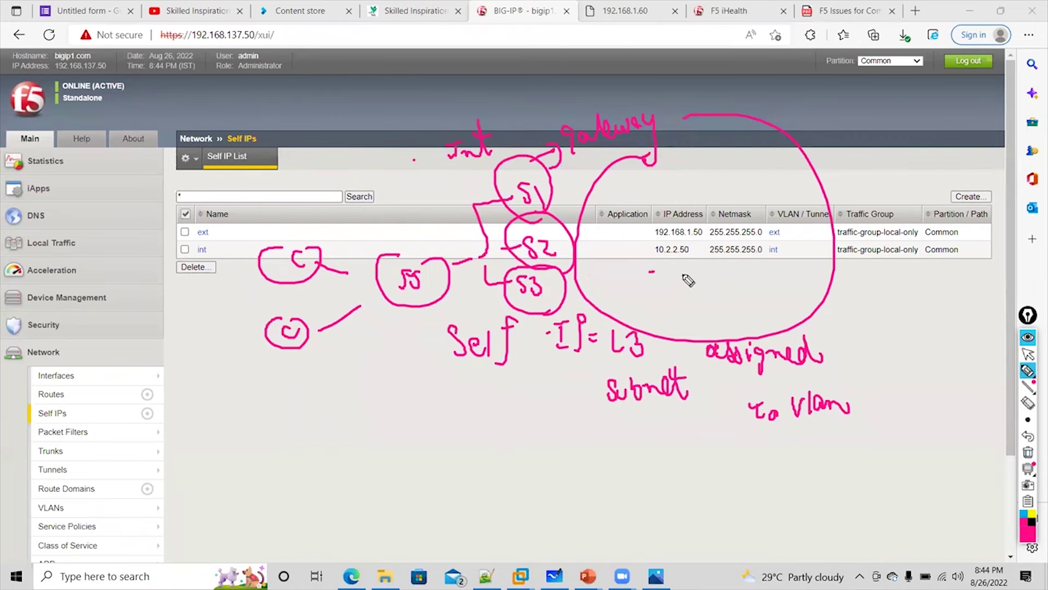
pyautogui.moveTo(650, 271); pyautogui.dragTo(705, 273)
pyautogui.moveTo(465, 394)
pyautogui.mouseDown()
pyautogui.moveTo(475, 435)
pyautogui.moveTo(543, 431)
pyautogui.moveTo(563, 453)
pyautogui.mouseUp()
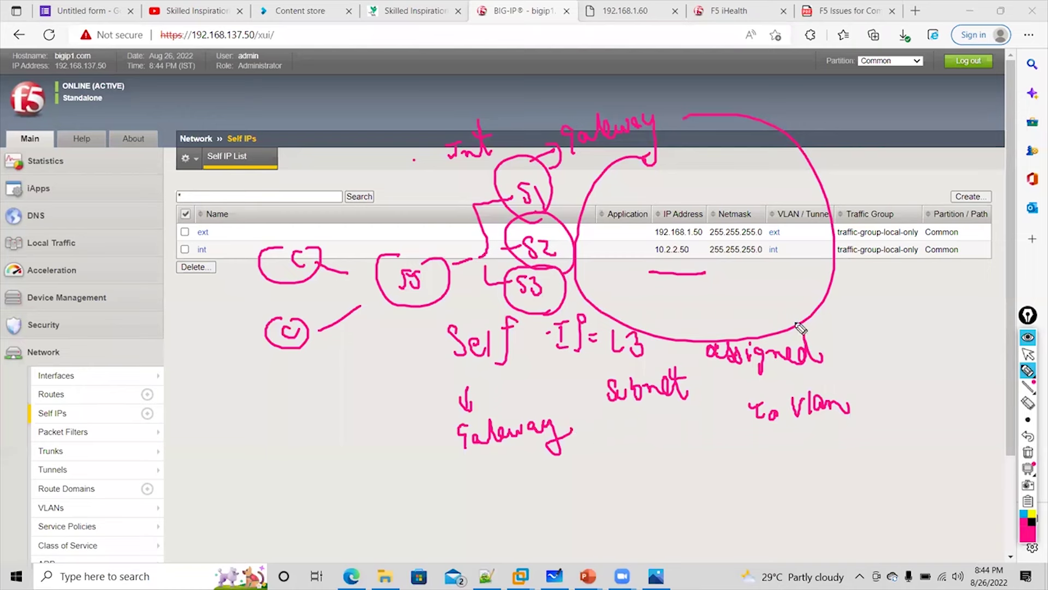
# Handwrite "Interface IP" with an arrow to a circled "HSRP/VRRP", and note the floating IP below it.
pyautogui.moveTo(851, 291)
pyautogui.mouseDown()
pyautogui.moveTo(861, 311)
pyautogui.moveTo(915, 301)
pyautogui.moveTo(950, 317)
pyautogui.moveTo(904, 370)
pyautogui.moveTo(920, 355)
pyautogui.mouseUp()
pyautogui.moveTo(871, 394)
pyautogui.mouseDown()
pyautogui.moveTo(872, 427)
pyautogui.moveTo(880, 410)
pyautogui.mouseUp()
pyautogui.click(856, 448)
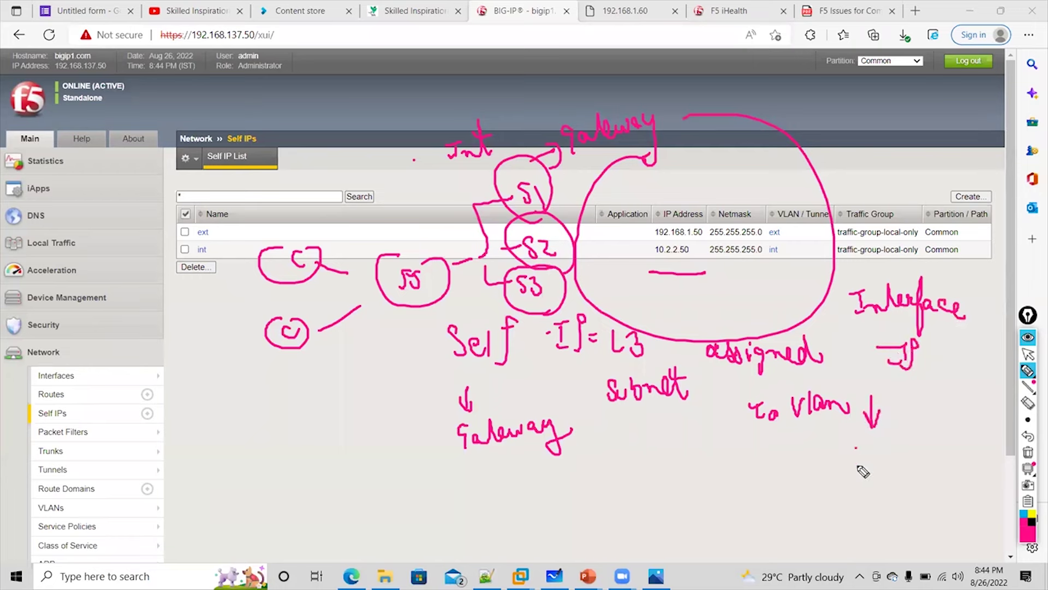
pyautogui.moveTo(856, 447)
pyautogui.mouseDown()
pyautogui.moveTo(876, 468)
pyautogui.moveTo(1003, 464)
pyautogui.moveTo(910, 496)
pyautogui.moveTo(991, 477)
pyautogui.mouseUp()
pyautogui.moveTo(939, 505); pyautogui.dragTo(940, 529)
pyautogui.moveTo(932, 516)
pyautogui.mouseDown()
pyautogui.moveTo(948, 519)
pyautogui.moveTo(946, 544)
pyautogui.mouseUp()
pyautogui.moveTo(946, 530)
pyautogui.mouseDown()
pyautogui.moveTo(959, 527)
pyautogui.moveTo(955, 535)
pyautogui.mouseUp()
pyautogui.moveTo(962, 527)
pyautogui.mouseDown()
pyautogui.moveTo(962, 541)
pyautogui.moveTo(1020, 527)
pyautogui.moveTo(1008, 519)
pyautogui.mouseUp()
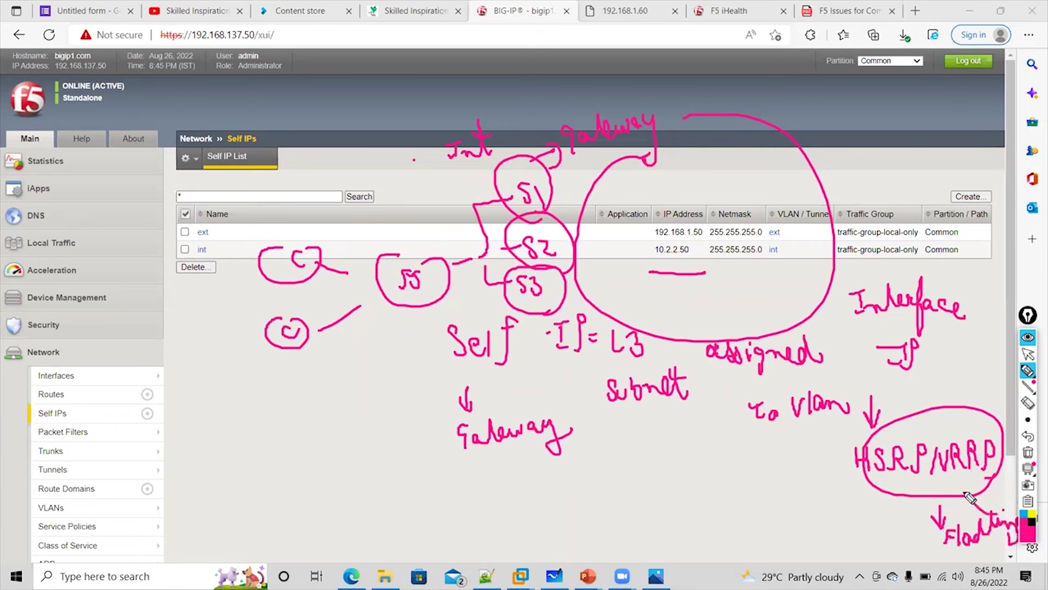
# Circle the 10.2.2.50 self IP, add a mark beneath it and clear all annotations.
pyautogui.moveTo(650, 254)
pyautogui.mouseDown()
pyautogui.moveTo(694, 273)
pyautogui.moveTo(647, 242)
pyautogui.moveTo(654, 256)
pyautogui.mouseUp()
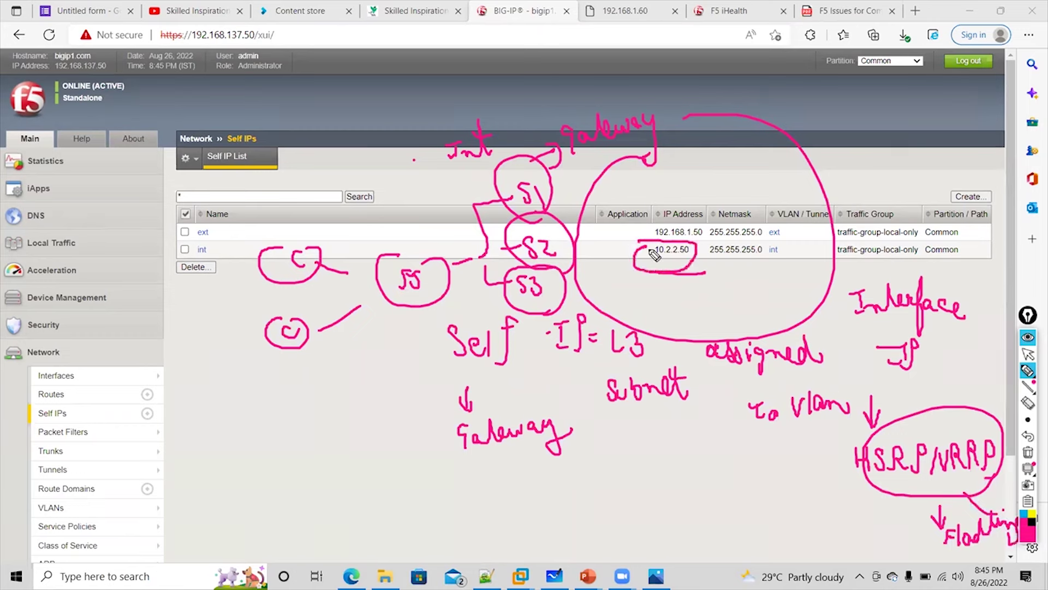
pyautogui.moveTo(681, 307)
pyautogui.mouseDown()
pyautogui.moveTo(663, 275)
pyautogui.moveTo(679, 295)
pyautogui.mouseUp()
pyautogui.click(1028, 452)
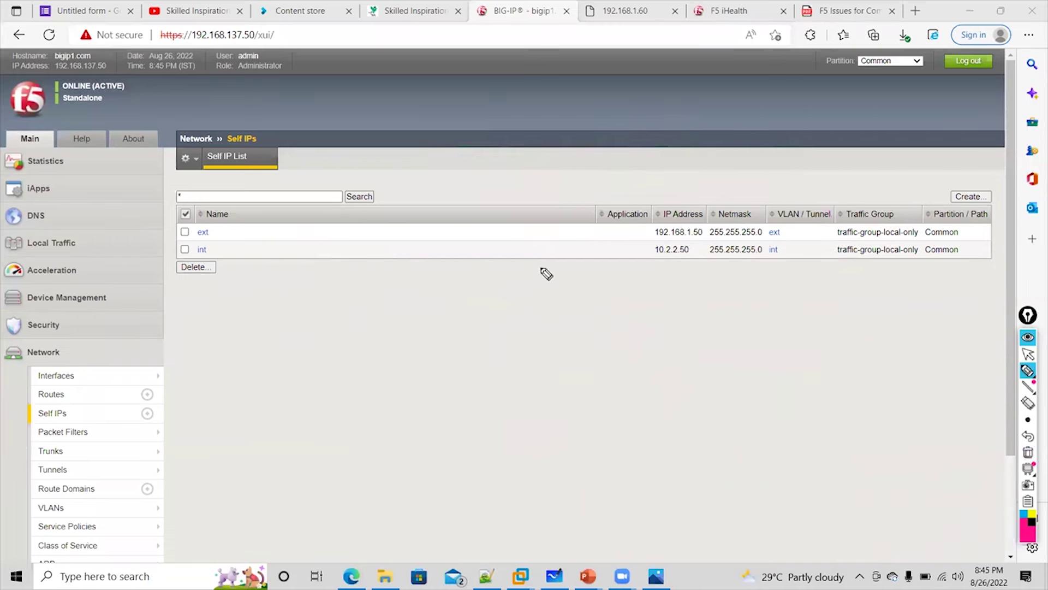
# Sketch a new diagram of two clients C connected to an F5 with links to servers S1, S2 and S3.
pyautogui.moveTo(433, 283); pyautogui.dragTo(445, 304)
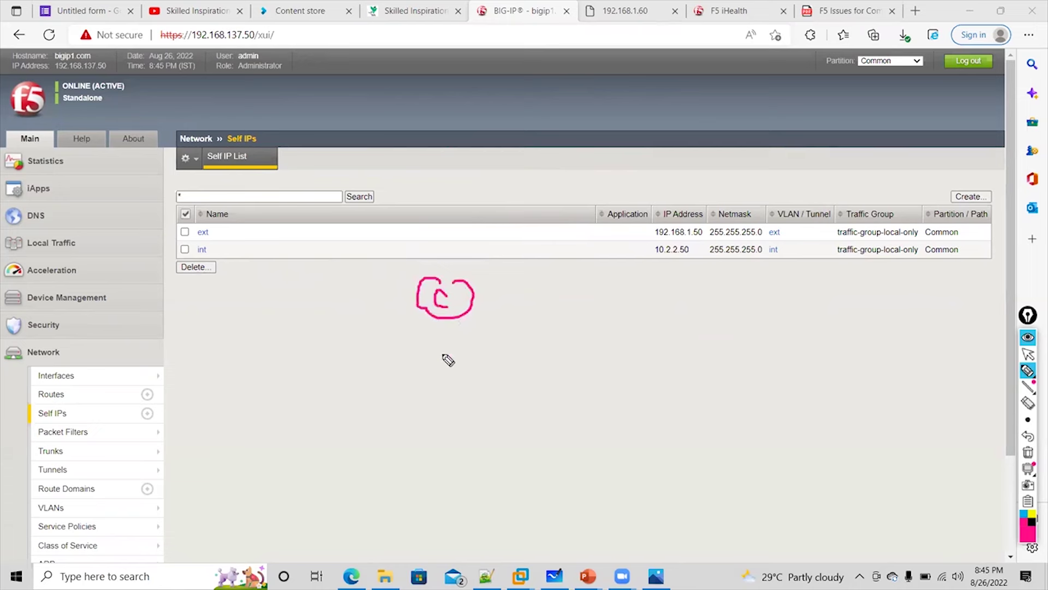
pyautogui.moveTo(442, 370)
pyautogui.mouseDown()
pyautogui.moveTo(469, 417)
pyautogui.moveTo(449, 400)
pyautogui.mouseUp()
pyautogui.moveTo(470, 316); pyautogui.dragTo(512, 327)
pyautogui.moveTo(476, 376); pyautogui.dragTo(527, 355)
pyautogui.moveTo(573, 306)
pyautogui.mouseDown()
pyautogui.moveTo(538, 319)
pyautogui.moveTo(615, 307)
pyautogui.mouseUp()
pyautogui.moveTo(568, 337)
pyautogui.mouseDown()
pyautogui.moveTo(786, 258)
pyautogui.moveTo(794, 266)
pyautogui.moveTo(773, 303)
pyautogui.mouseUp()
pyautogui.moveTo(662, 327)
pyautogui.mouseDown()
pyautogui.moveTo(723, 351)
pyautogui.moveTo(819, 361)
pyautogui.moveTo(644, 372)
pyautogui.moveTo(751, 417)
pyautogui.moveTo(732, 435)
pyautogui.moveTo(760, 457)
pyautogui.moveTo(738, 458)
pyautogui.mouseUp()
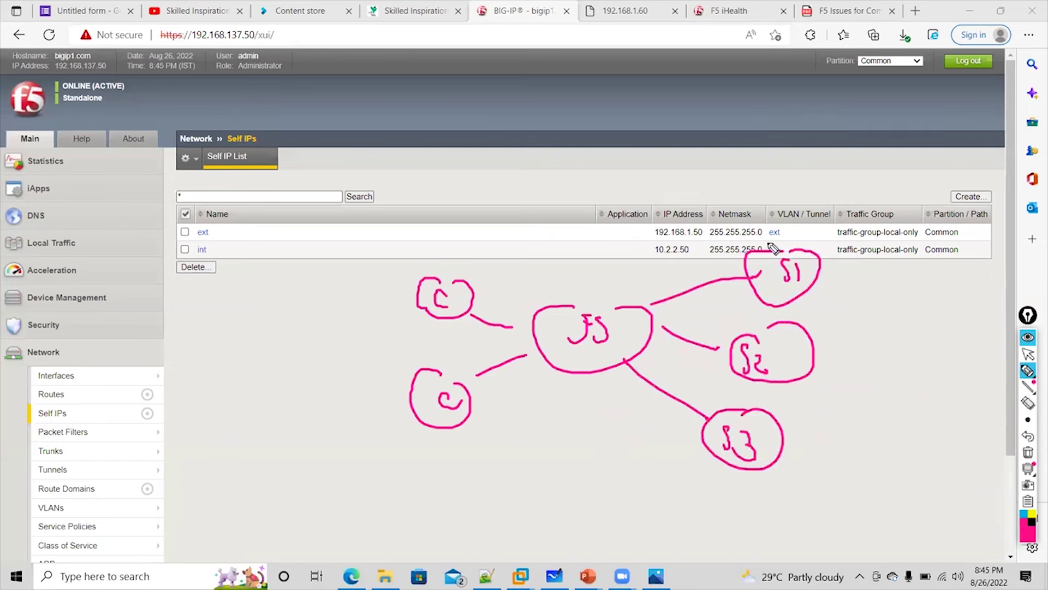
# Cross out server S1 and draw probe arrows from the F5 towards S1, S2 and S3.
pyautogui.moveTo(772, 248); pyautogui.dragTo(740, 300)
pyautogui.moveTo(745, 254); pyautogui.dragTo(803, 323)
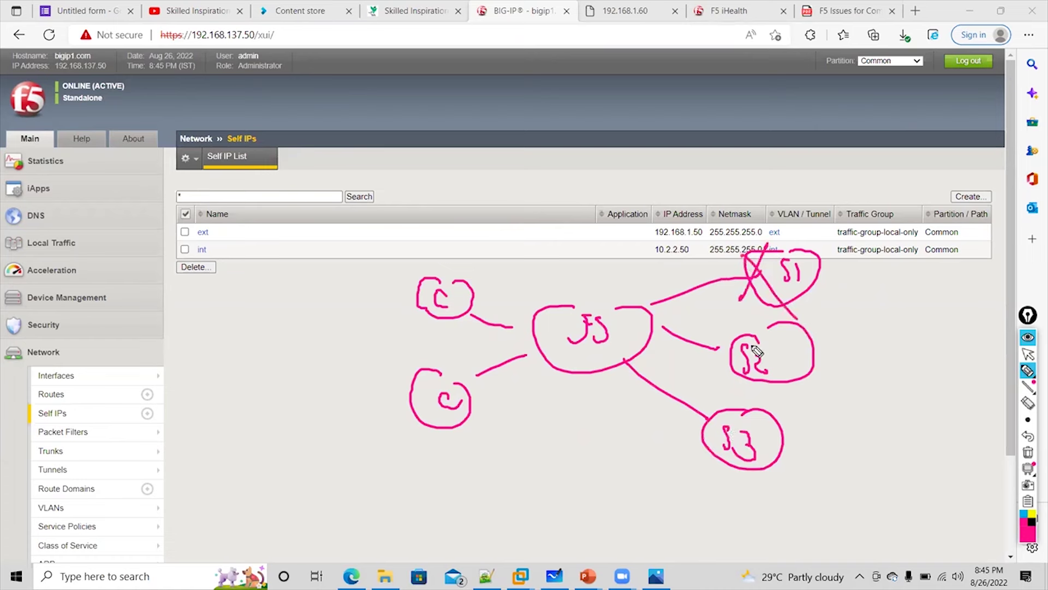
pyautogui.moveTo(608, 301)
pyautogui.mouseDown()
pyautogui.moveTo(680, 247)
pyautogui.moveTo(704, 265)
pyautogui.mouseUp()
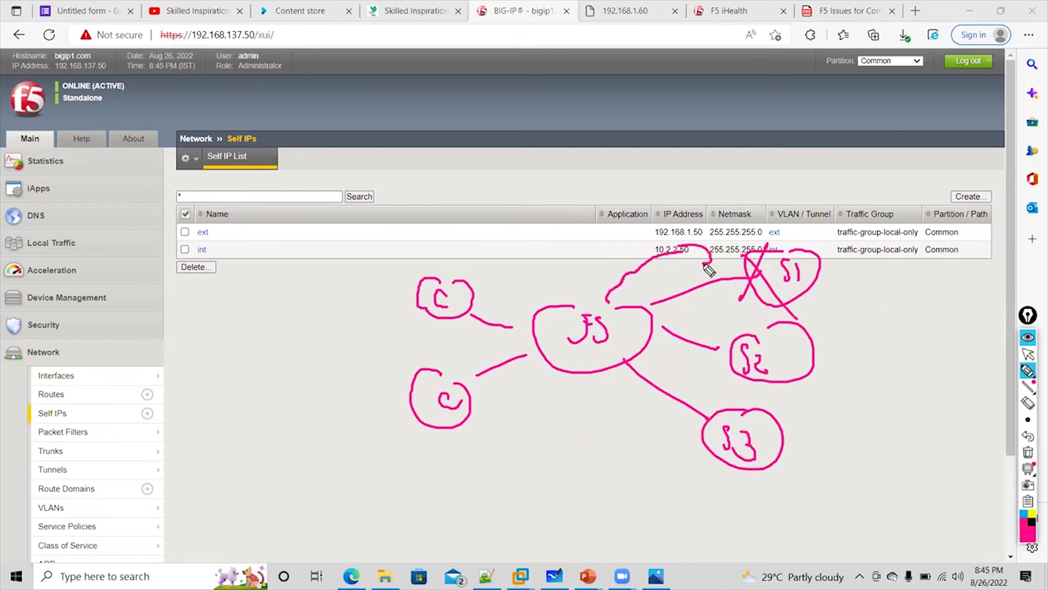
pyautogui.moveTo(645, 338)
pyautogui.mouseDown()
pyautogui.moveTo(667, 355)
pyautogui.moveTo(709, 361)
pyautogui.moveTo(712, 375)
pyautogui.mouseUp()
pyautogui.moveTo(612, 388)
pyautogui.mouseDown()
pyautogui.moveTo(649, 428)
pyautogui.moveTo(689, 434)
pyautogui.mouseUp()
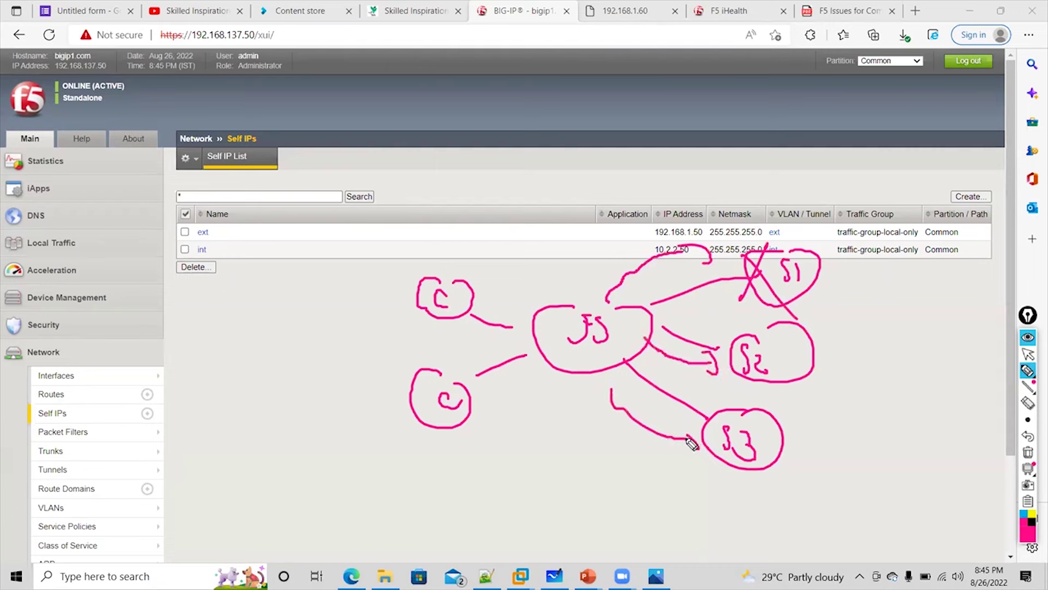
# Write "Health Monitor" above the diagram, label S1 "Traffic Down" and add another F5-to-S1 arrow.
pyautogui.moveTo(538, 159)
pyautogui.mouseDown()
pyautogui.moveTo(546, 185)
pyautogui.moveTo(564, 171)
pyautogui.moveTo(598, 185)
pyautogui.moveTo(629, 155)
pyautogui.moveTo(754, 169)
pyautogui.moveTo(766, 155)
pyautogui.mouseUp()
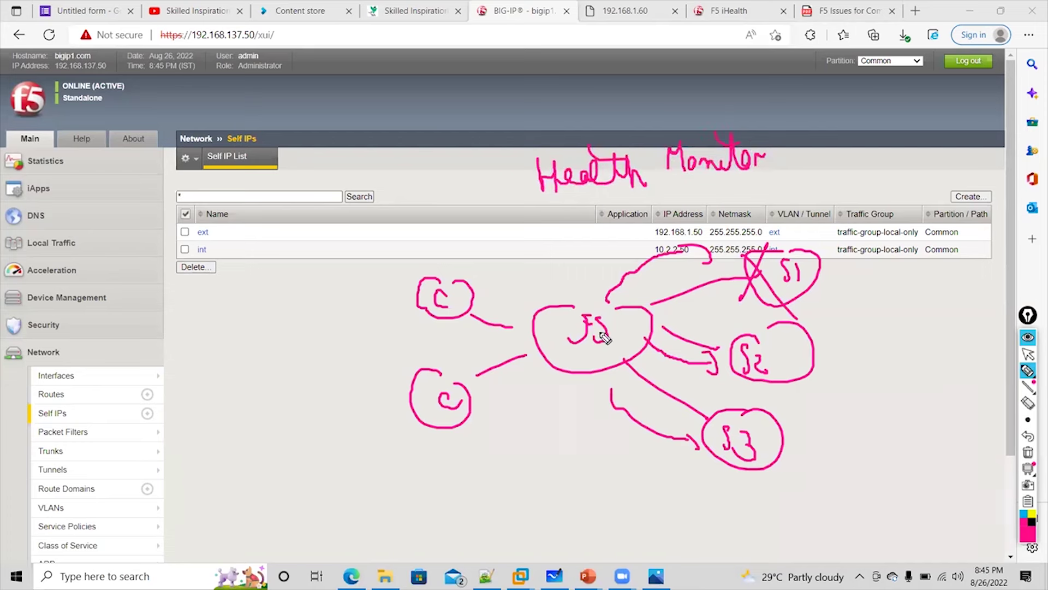
pyautogui.moveTo(817, 282)
pyautogui.mouseDown()
pyautogui.moveTo(920, 273)
pyautogui.moveTo(890, 319)
pyautogui.moveTo(936, 327)
pyautogui.moveTo(899, 346)
pyautogui.moveTo(888, 341)
pyautogui.mouseUp()
pyautogui.moveTo(636, 306); pyautogui.dragTo(740, 267)
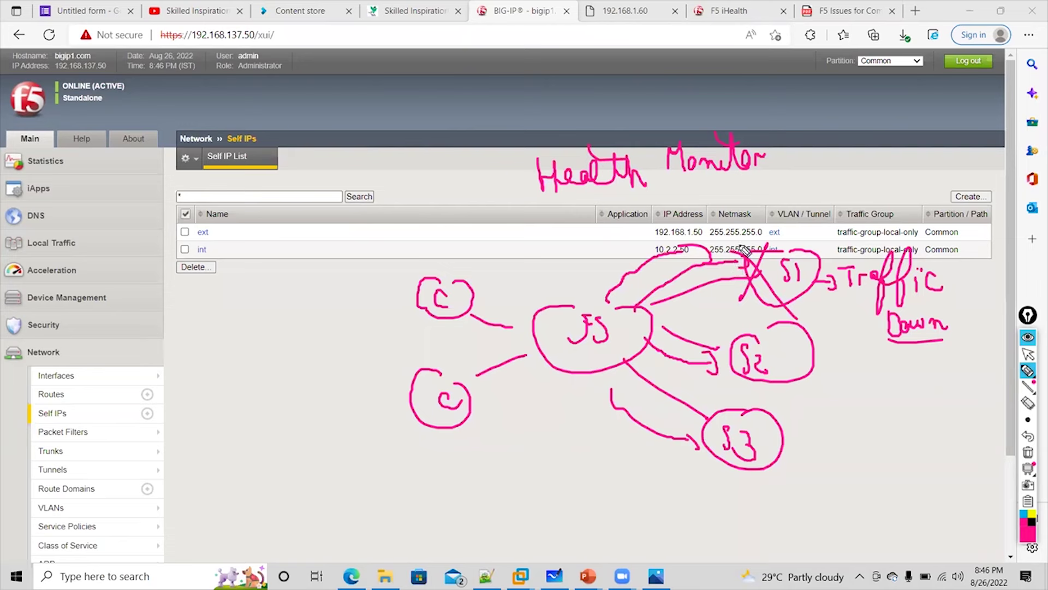
# Write "Self-IP is used" beside the clients and highlight the F5-to-server links with an oval and dashes.
pyautogui.moveTo(285, 310)
pyautogui.mouseDown()
pyautogui.moveTo(276, 328)
pyautogui.moveTo(306, 327)
pyautogui.moveTo(316, 345)
pyautogui.moveTo(378, 305)
pyautogui.mouseUp()
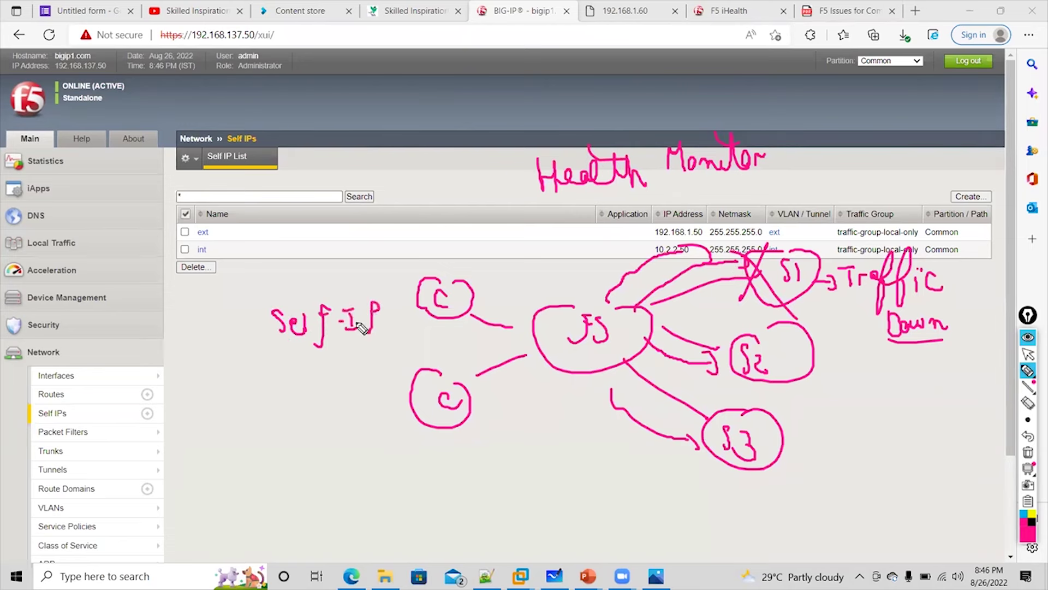
pyautogui.moveTo(288, 382)
pyautogui.mouseDown()
pyautogui.moveTo(323, 388)
pyautogui.moveTo(359, 369)
pyautogui.moveTo(364, 397)
pyautogui.mouseUp()
pyautogui.moveTo(694, 322)
pyautogui.mouseDown()
pyautogui.moveTo(682, 394)
pyautogui.moveTo(696, 328)
pyautogui.moveTo(686, 298)
pyautogui.mouseUp()
pyautogui.moveTo(702, 295); pyautogui.dragTo(722, 290)
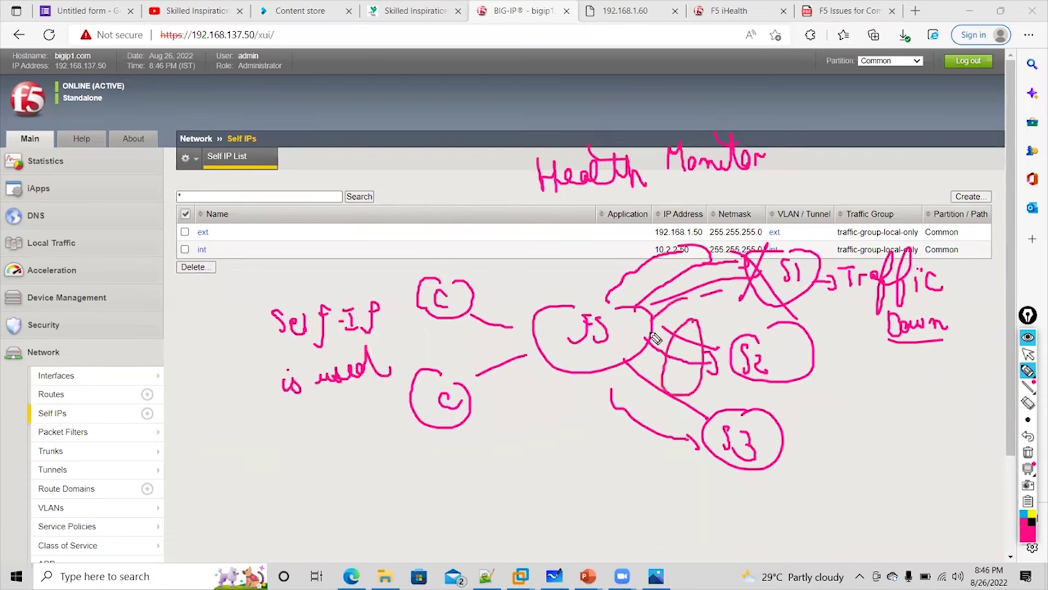
pyautogui.moveTo(643, 336); pyautogui.dragTo(706, 371)
pyautogui.moveTo(633, 382); pyautogui.dragTo(665, 409)
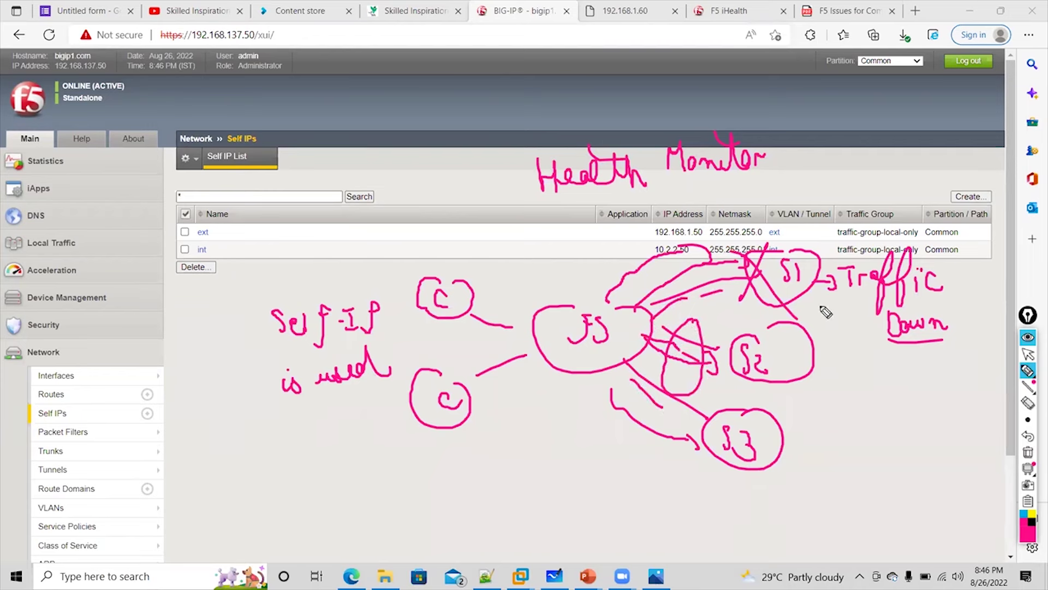
# Draw a short dash beside each of the three servers and clear the health monitor diagram.
pyautogui.moveTo(828, 362); pyautogui.dragTo(847, 361)
pyautogui.moveTo(813, 295); pyautogui.dragTo(843, 302)
pyautogui.moveTo(806, 445); pyautogui.dragTo(856, 448)
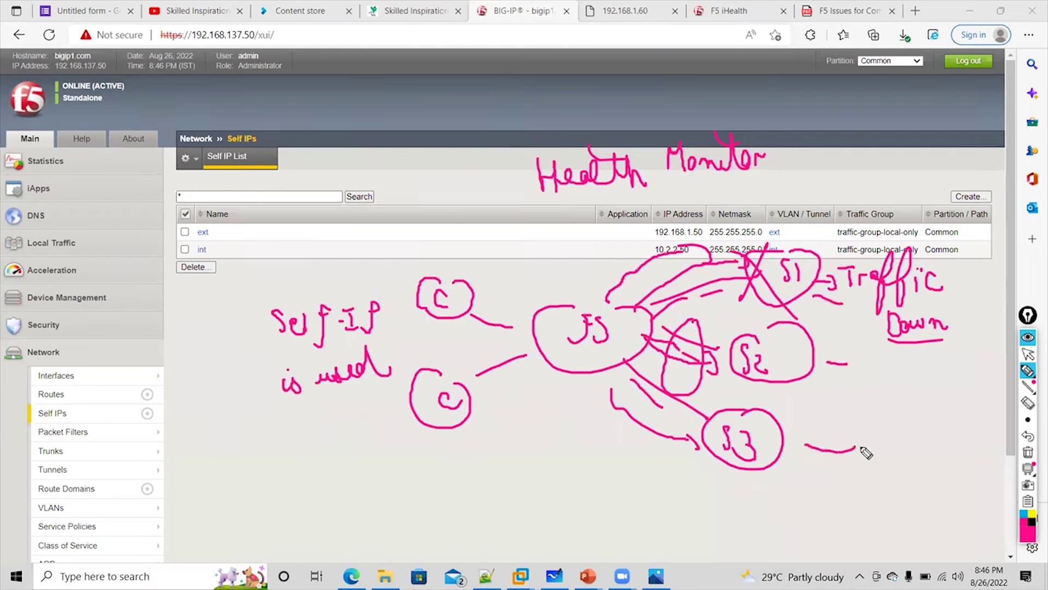
pyautogui.moveTo(600, 248); pyautogui.dragTo(628, 245)
pyautogui.click(1029, 452)
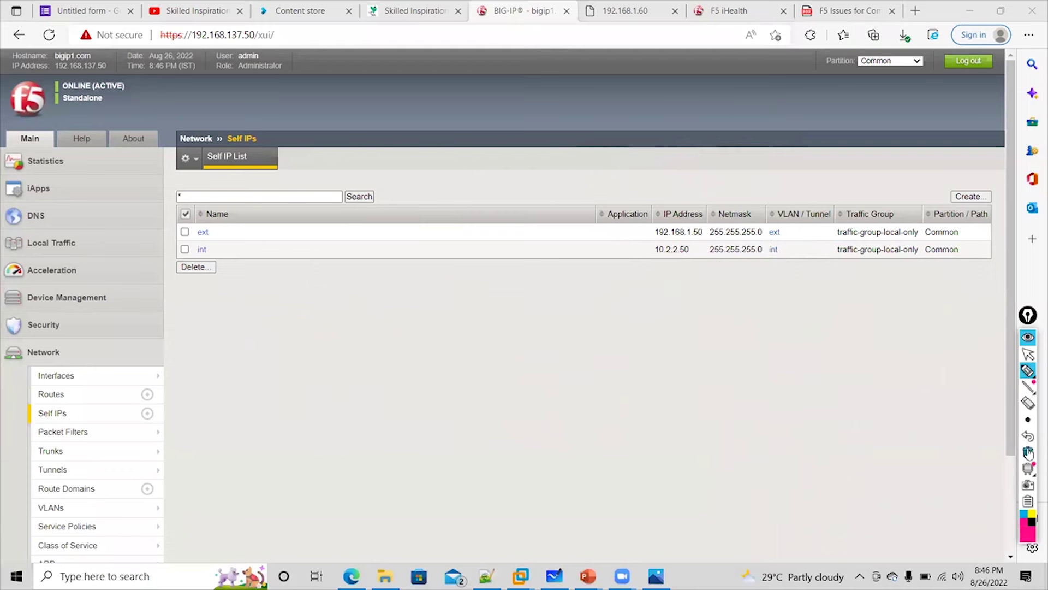
# Handwrite the heading "Floating Self-IP" below the Self IP list.
pyautogui.moveTo(499, 300)
pyautogui.mouseDown()
pyautogui.moveTo(482, 320)
pyautogui.moveTo(514, 299)
pyautogui.mouseUp()
pyautogui.moveTo(516, 298)
pyautogui.mouseDown()
pyautogui.moveTo(517, 319)
pyautogui.moveTo(592, 305)
pyautogui.moveTo(590, 334)
pyautogui.mouseUp()
pyautogui.moveTo(633, 281)
pyautogui.mouseDown()
pyautogui.moveTo(636, 297)
pyautogui.moveTo(702, 287)
pyautogui.moveTo(722, 301)
pyautogui.mouseUp()
pyautogui.moveTo(726, 276); pyautogui.dragTo(732, 284)
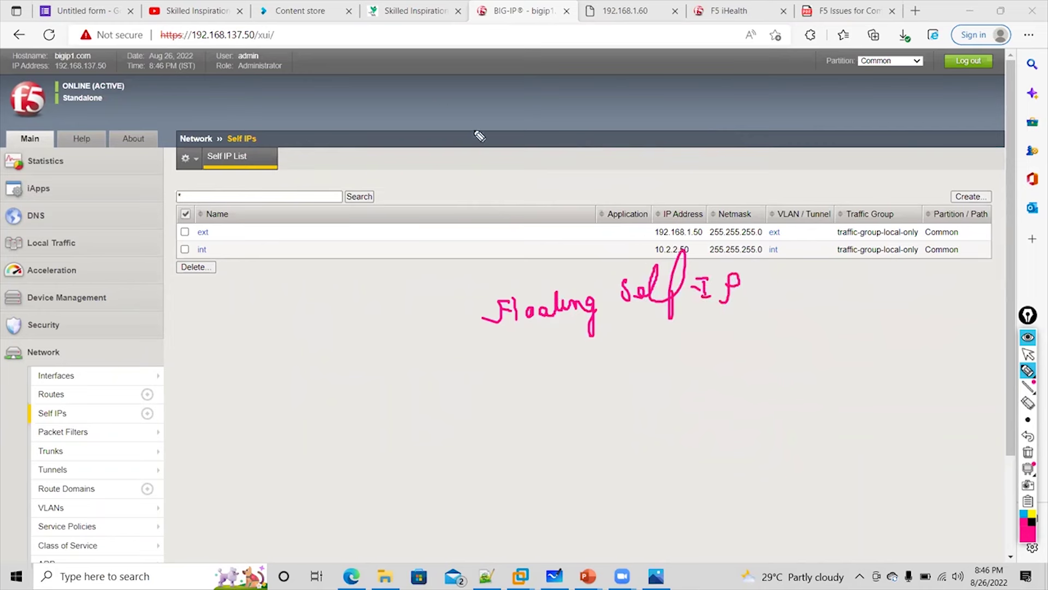
# Sketch two F5 boxes labelled A and P above and below the heading, and link client C to both.
pyautogui.moveTo(479, 136)
pyautogui.mouseDown()
pyautogui.moveTo(475, 206)
pyautogui.moveTo(518, 126)
pyautogui.moveTo(489, 184)
pyautogui.mouseUp()
pyautogui.moveTo(492, 155)
pyautogui.mouseDown()
pyautogui.moveTo(509, 156)
pyautogui.moveTo(516, 182)
pyautogui.mouseUp()
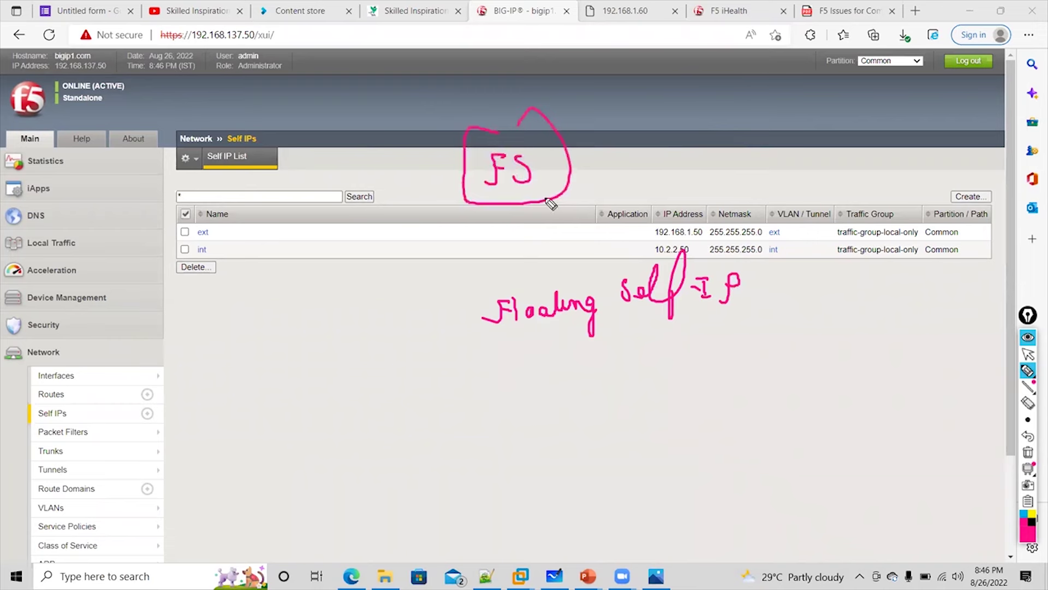
pyautogui.moveTo(497, 218); pyautogui.dragTo(501, 238)
pyautogui.moveTo(525, 371); pyautogui.dragTo(575, 384)
pyautogui.moveTo(505, 393)
pyautogui.mouseDown()
pyautogui.moveTo(484, 414)
pyautogui.moveTo(501, 414)
pyautogui.moveTo(490, 470)
pyautogui.moveTo(505, 458)
pyautogui.mouseUp()
pyautogui.moveTo(288, 229)
pyautogui.mouseDown()
pyautogui.moveTo(260, 302)
pyautogui.moveTo(314, 225)
pyautogui.moveTo(330, 281)
pyautogui.mouseUp()
pyautogui.moveTo(338, 233); pyautogui.dragTo(463, 177)
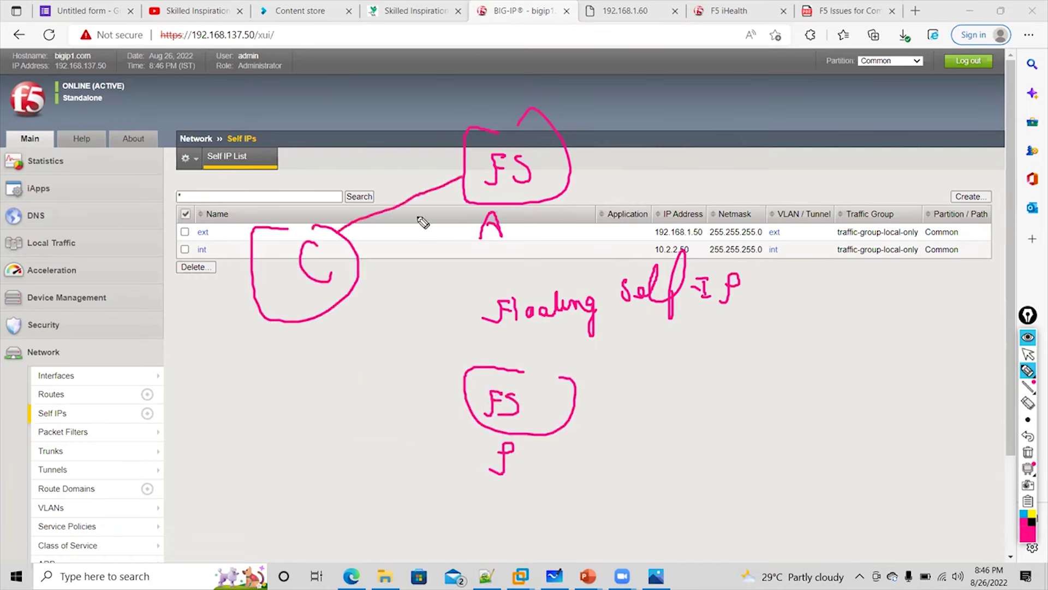
pyautogui.moveTo(355, 286); pyautogui.dragTo(467, 376)
# Draw an encircled server group S1, S2 and S3, link it to both F5s and circle those links.
pyautogui.moveTo(571, 169)
pyautogui.mouseDown()
pyautogui.moveTo(724, 221)
pyautogui.moveTo(825, 179)
pyautogui.mouseUp()
pyautogui.moveTo(800, 218)
pyautogui.mouseDown()
pyautogui.moveTo(798, 251)
pyautogui.moveTo(827, 248)
pyautogui.mouseUp()
pyautogui.moveTo(822, 275)
pyautogui.mouseDown()
pyautogui.moveTo(810, 292)
pyautogui.moveTo(834, 300)
pyautogui.moveTo(824, 325)
pyautogui.moveTo(832, 322)
pyautogui.mouseUp()
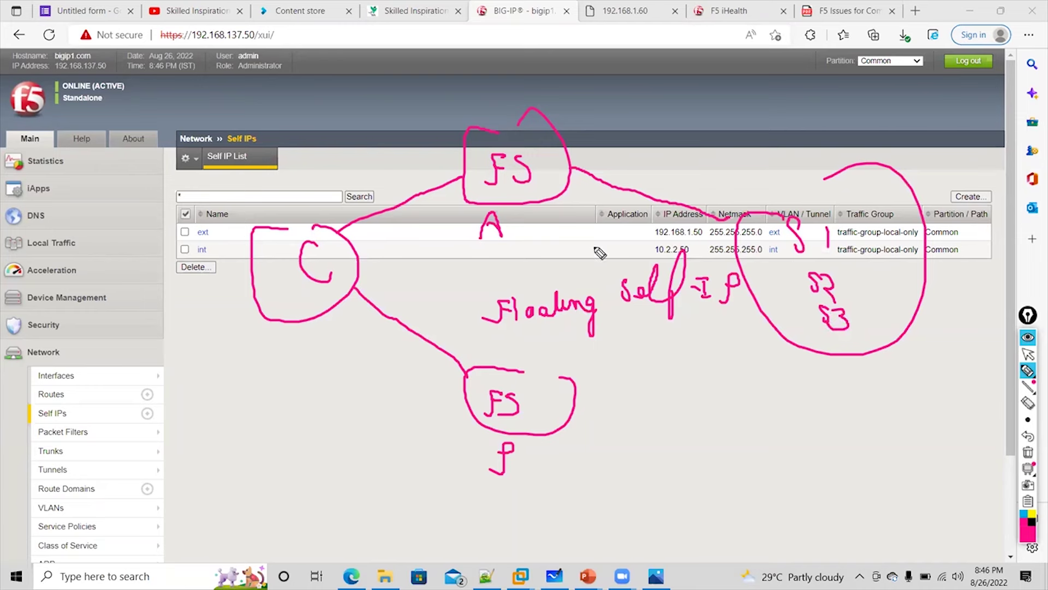
pyautogui.moveTo(579, 416); pyautogui.dragTo(755, 335)
pyautogui.moveTo(647, 183)
pyautogui.mouseDown()
pyautogui.moveTo(649, 402)
pyautogui.moveTo(645, 164)
pyautogui.mouseUp()
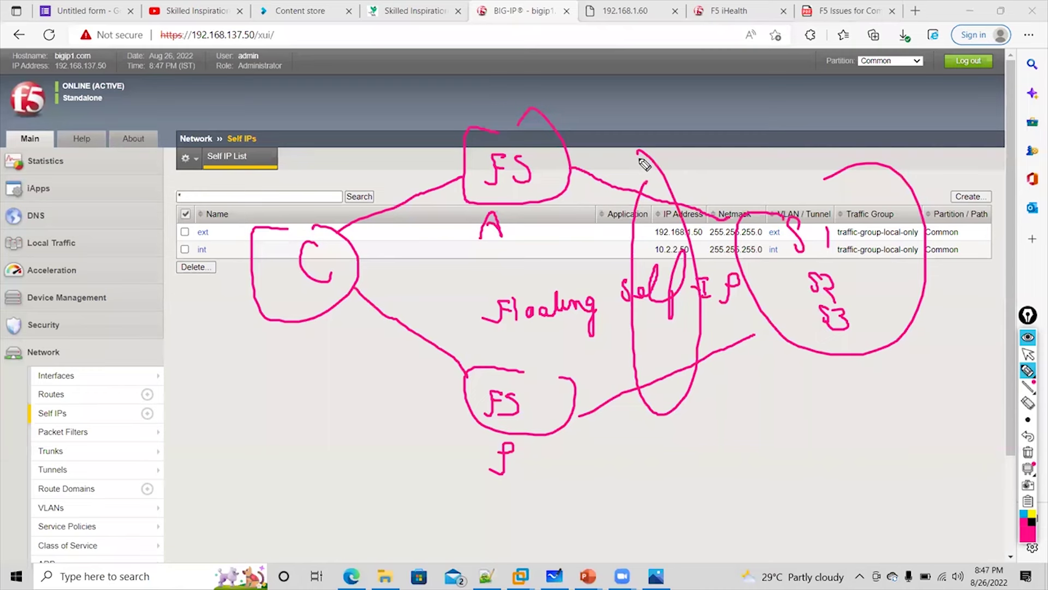
# Underline servers S1, S2 and S3 and the label A, and draw an arrow pointing at the label P.
pyautogui.moveTo(783, 252); pyautogui.dragTo(838, 251)
pyautogui.moveTo(804, 298); pyautogui.dragTo(842, 295)
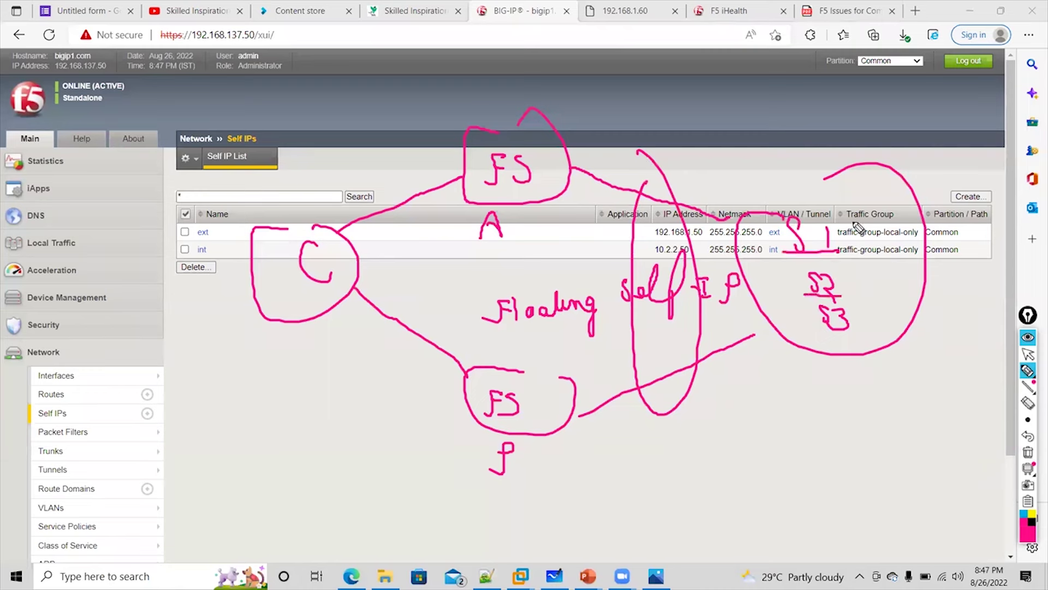
pyautogui.moveTo(855, 338); pyautogui.dragTo(828, 348)
pyautogui.moveTo(533, 242); pyautogui.dragTo(491, 245)
pyautogui.click(461, 452)
pyautogui.moveTo(481, 452); pyautogui.dragTo(470, 474)
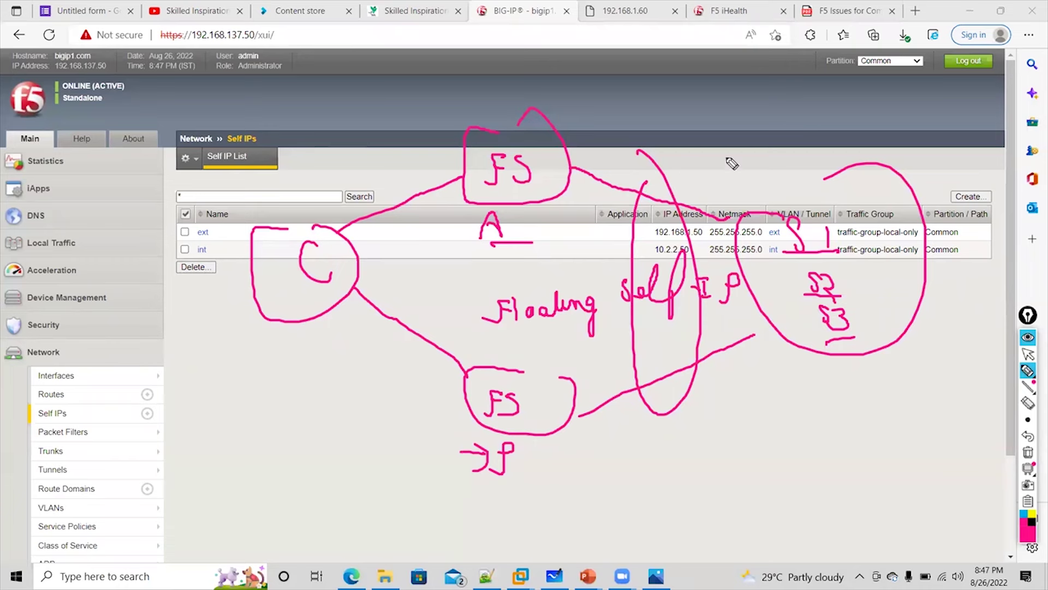
# Label the active F5 side "10.2.2.50 Local Self" with an arrow, label the passive side "10.2.2.51", and underline "Floating".
pyautogui.moveTo(730, 167)
pyautogui.mouseDown()
pyautogui.moveTo(627, 129)
pyautogui.moveTo(623, 146)
pyautogui.mouseUp()
pyautogui.moveTo(636, 89)
pyautogui.mouseDown()
pyautogui.moveTo(637, 107)
pyautogui.moveTo(717, 97)
pyautogui.moveTo(729, 112)
pyautogui.mouseUp()
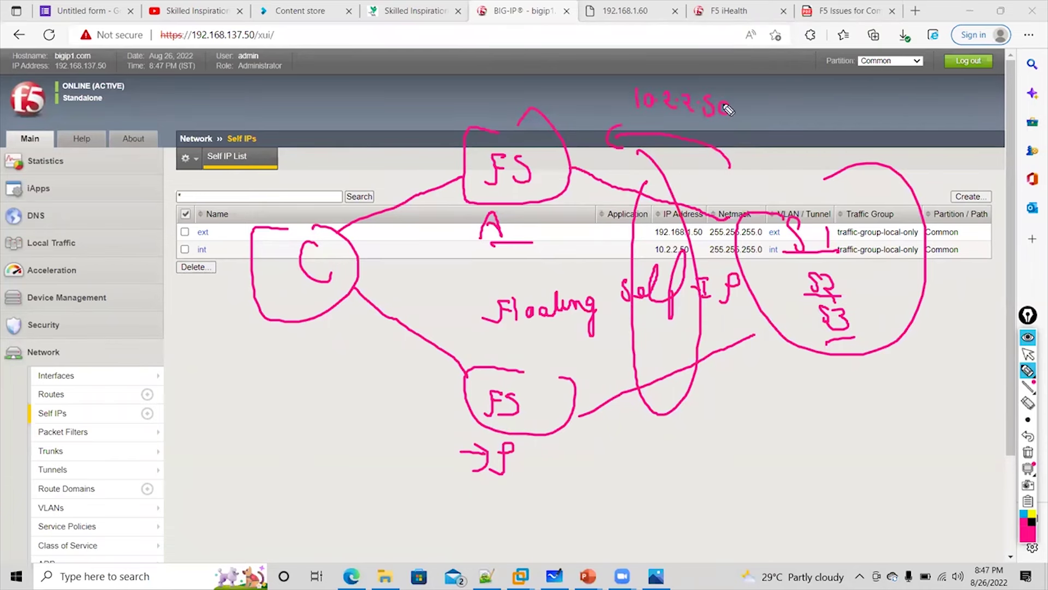
pyautogui.moveTo(571, 449)
pyautogui.mouseDown()
pyautogui.moveTo(619, 456)
pyautogui.moveTo(659, 435)
pyautogui.moveTo(672, 446)
pyautogui.mouseUp()
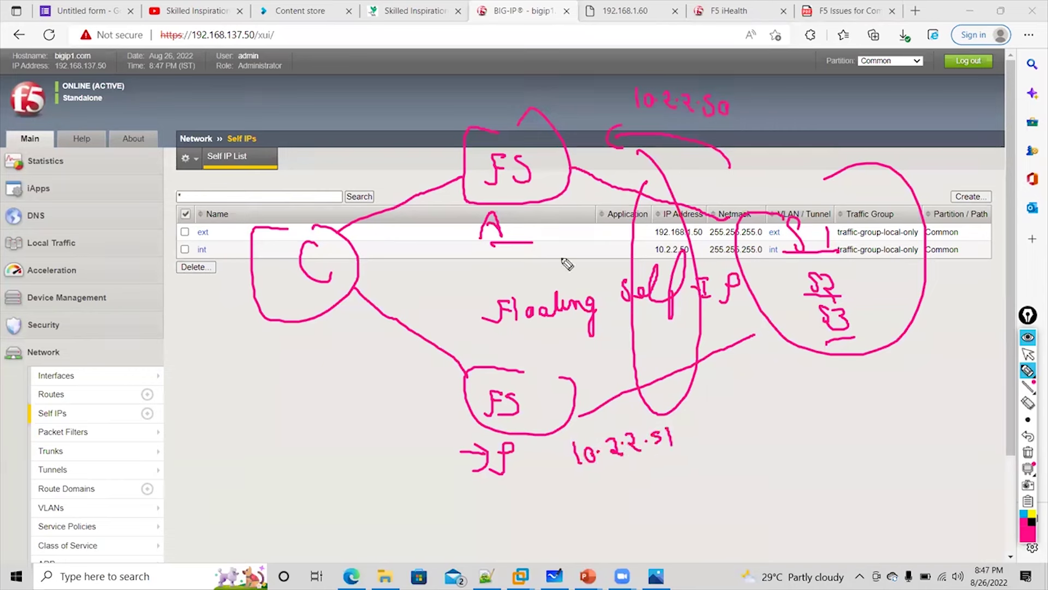
pyautogui.moveTo(756, 94)
pyautogui.mouseDown()
pyautogui.moveTo(765, 111)
pyautogui.moveTo(832, 112)
pyautogui.moveTo(776, 142)
pyautogui.moveTo(811, 138)
pyautogui.mouseUp()
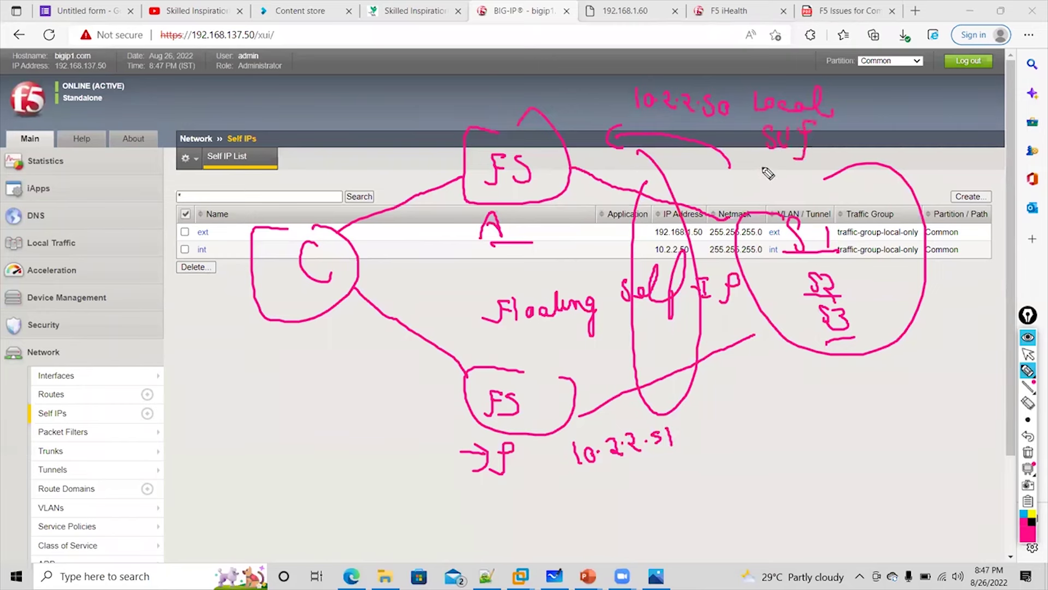
pyautogui.moveTo(516, 350); pyautogui.dragTo(597, 342)
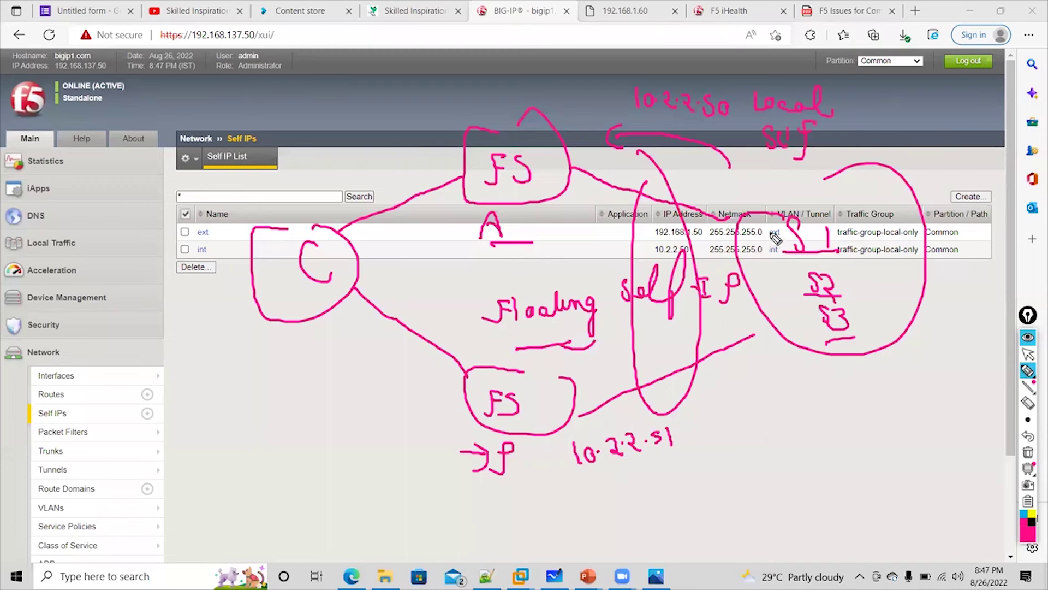
# Draw arrows leading from S1, S2 and S3 back toward the two F5s.
pyautogui.moveTo(778, 235)
pyautogui.mouseDown()
pyautogui.moveTo(622, 158)
pyautogui.moveTo(627, 166)
pyautogui.mouseUp()
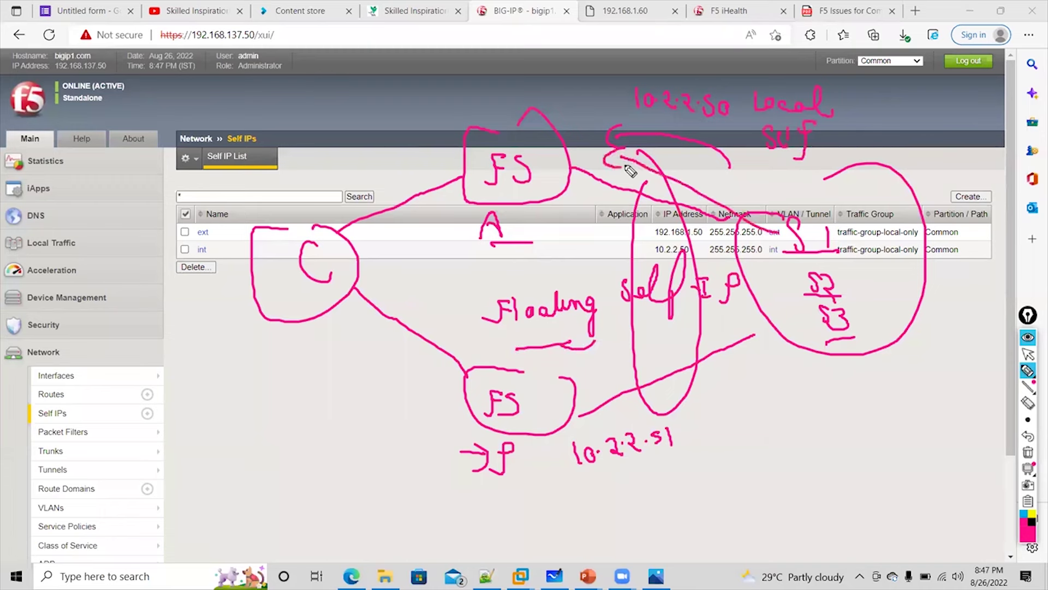
pyautogui.moveTo(790, 285)
pyautogui.mouseDown()
pyautogui.moveTo(713, 399)
pyautogui.moveTo(751, 396)
pyautogui.mouseUp()
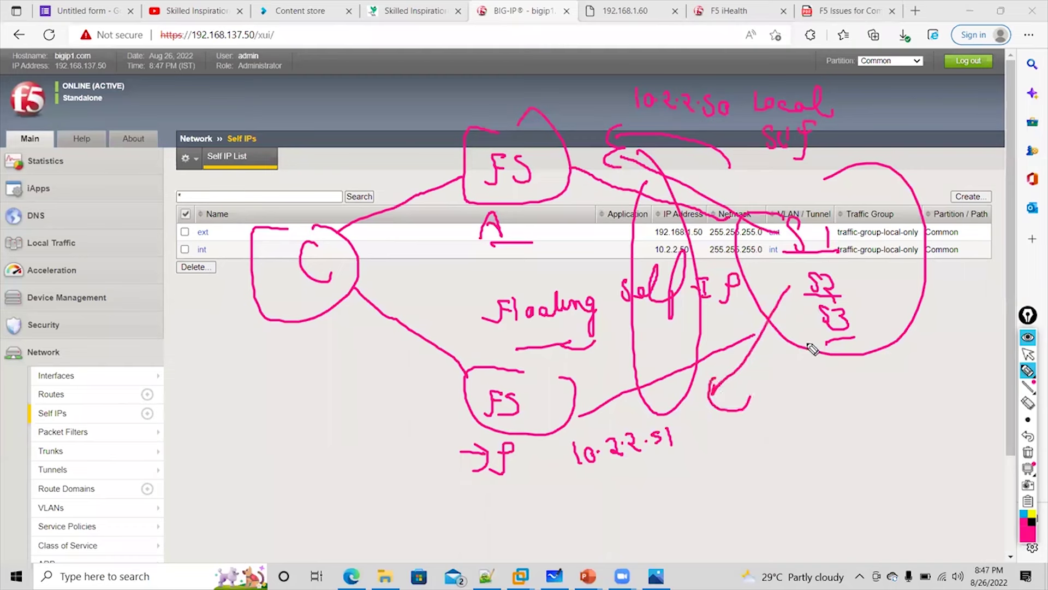
pyautogui.moveTo(816, 337)
pyautogui.mouseDown()
pyautogui.moveTo(587, 240)
pyautogui.moveTo(607, 229)
pyautogui.mouseUp()
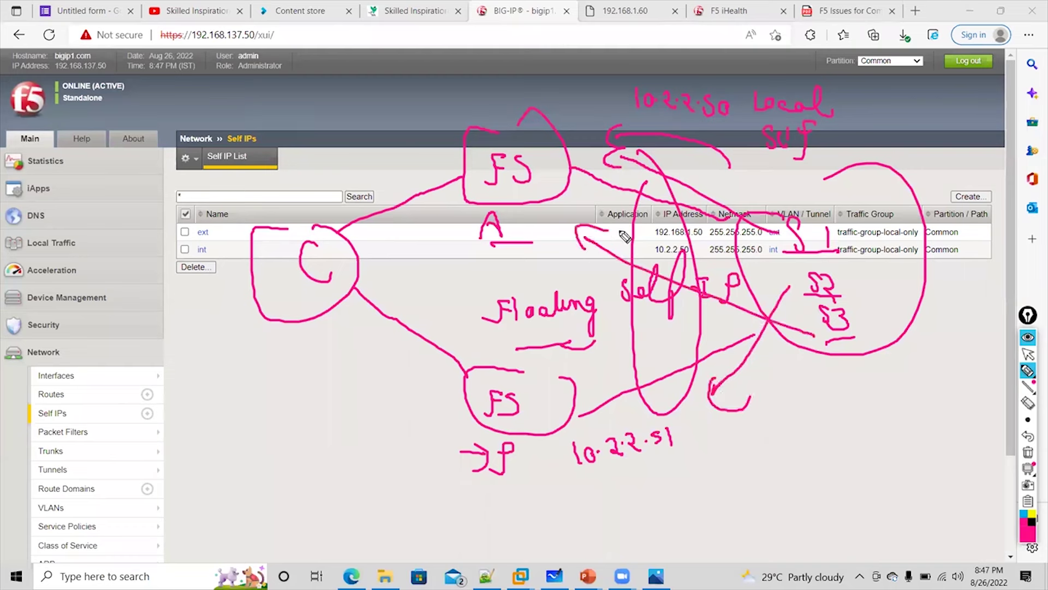
# Cross out the active F5 and draw an arrow from client C toward the passive F5.
pyautogui.moveTo(549, 136); pyautogui.dragTo(491, 236)
pyautogui.moveTo(483, 108); pyautogui.dragTo(606, 229)
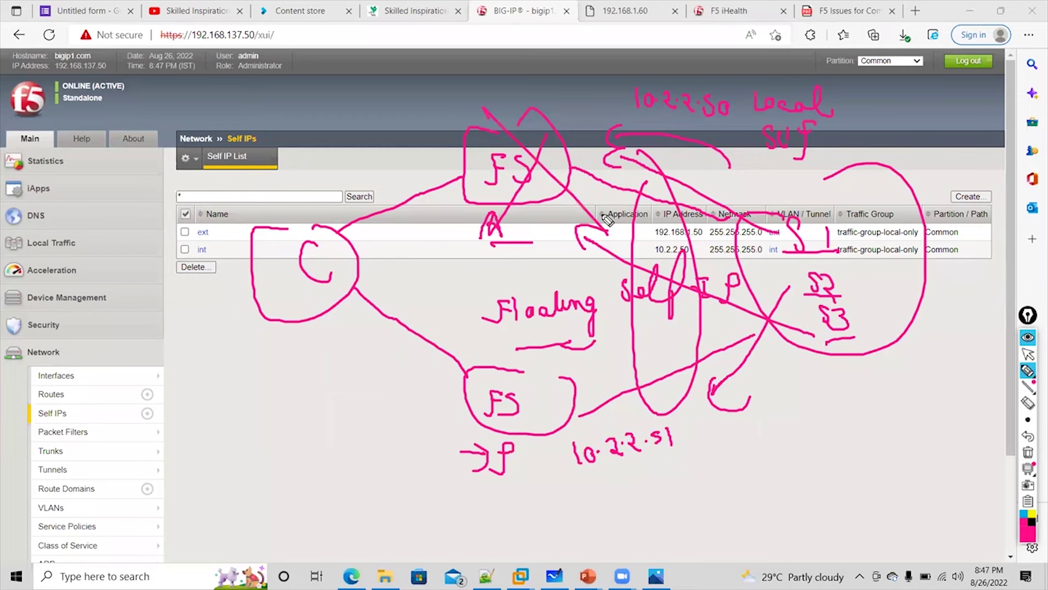
pyautogui.moveTo(327, 302); pyautogui.dragTo(411, 387)
pyautogui.moveTo(404, 372); pyautogui.dragTo(432, 407)
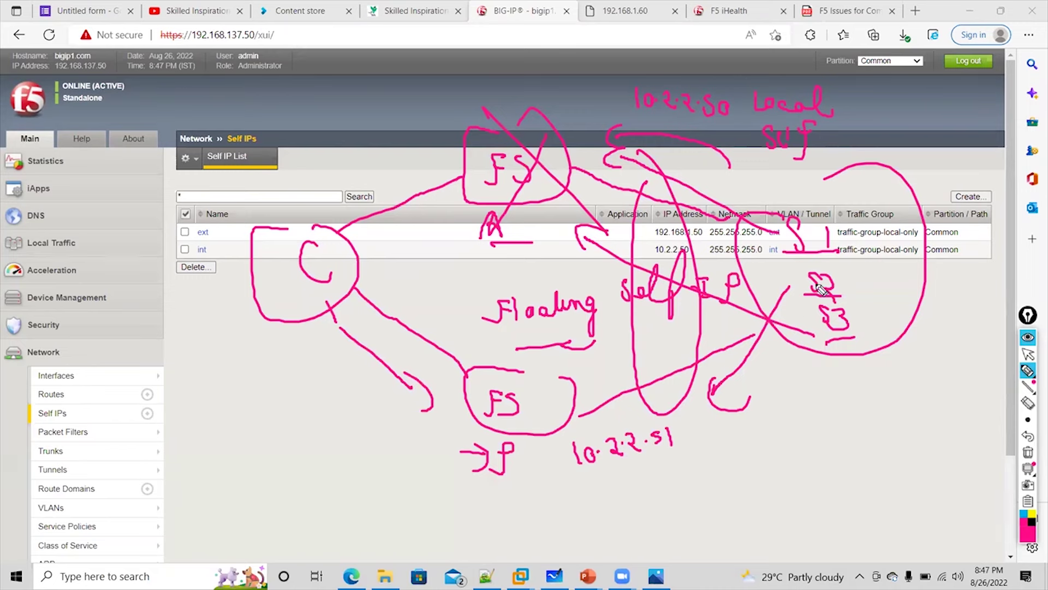
# Circle server S1 and handwrite an encircled, underlined "Outage" below the server group.
pyautogui.moveTo(860, 239)
pyautogui.mouseDown()
pyautogui.moveTo(736, 194)
pyautogui.moveTo(786, 219)
pyautogui.mouseUp()
pyautogui.moveTo(811, 399)
pyautogui.mouseDown()
pyautogui.moveTo(815, 415)
pyautogui.moveTo(833, 415)
pyautogui.mouseUp()
pyautogui.moveTo(835, 386)
pyautogui.mouseDown()
pyautogui.moveTo(838, 415)
pyautogui.moveTo(844, 400)
pyautogui.mouseUp()
pyautogui.moveTo(851, 401); pyautogui.dragTo(892, 420)
pyautogui.moveTo(856, 432); pyautogui.dragTo(897, 431)
pyautogui.moveTo(868, 449)
pyautogui.mouseDown()
pyautogui.moveTo(859, 355)
pyautogui.moveTo(873, 465)
pyautogui.mouseUp()
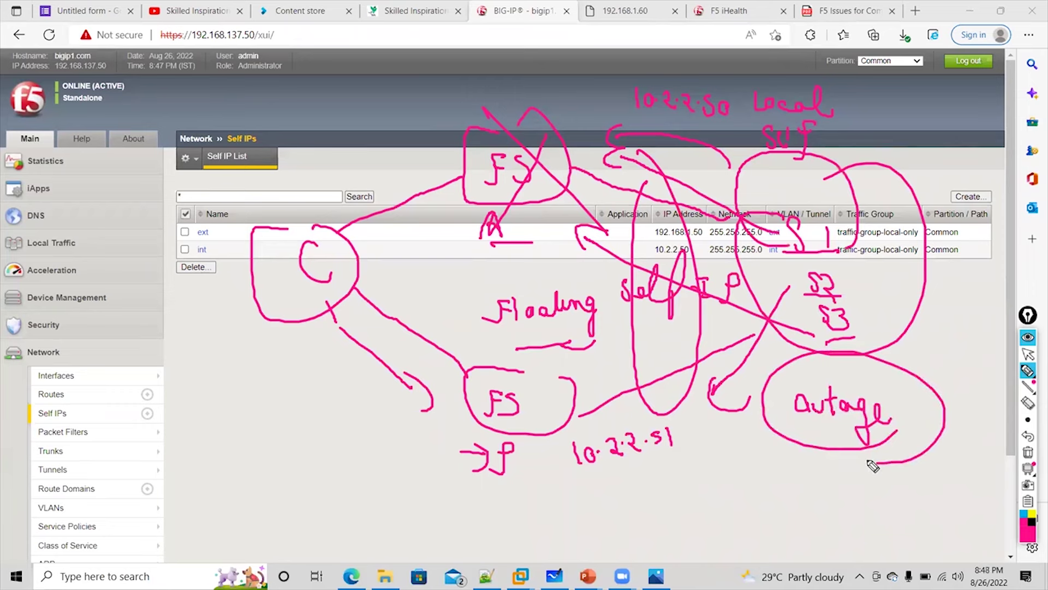
# Add small marks near the crossed-out F5 and a second client arrow to the passive F5, and clear the diagram.
pyautogui.moveTo(545, 131); pyautogui.dragTo(569, 111)
pyautogui.moveTo(552, 109); pyautogui.dragTo(566, 122)
pyautogui.moveTo(555, 157); pyautogui.dragTo(556, 162)
pyautogui.moveTo(418, 142); pyautogui.dragTo(419, 149)
pyautogui.moveTo(336, 281)
pyautogui.mouseDown()
pyautogui.moveTo(452, 367)
pyautogui.moveTo(431, 381)
pyautogui.mouseUp()
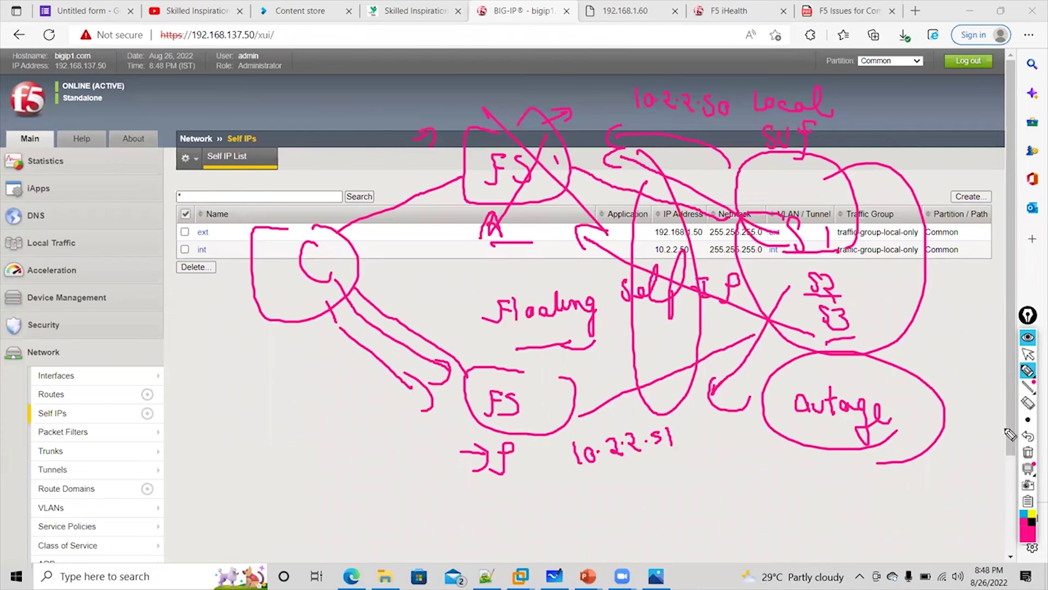
pyautogui.click(1028, 452)
# Sketch an encircled client C and two encircled F5s, one above the other, labelled A and S.
pyautogui.moveTo(377, 267); pyautogui.dragTo(386, 315)
pyautogui.moveTo(592, 176)
pyautogui.mouseDown()
pyautogui.moveTo(529, 206)
pyautogui.moveTo(625, 200)
pyautogui.mouseUp()
pyautogui.moveTo(549, 237)
pyautogui.mouseDown()
pyautogui.moveTo(569, 206)
pyautogui.moveTo(572, 231)
pyautogui.mouseUp()
pyautogui.moveTo(555, 309); pyautogui.dragTo(574, 304)
pyautogui.moveTo(562, 358)
pyautogui.mouseDown()
pyautogui.moveTo(595, 370)
pyautogui.moveTo(562, 395)
pyautogui.moveTo(576, 392)
pyautogui.mouseUp()
pyautogui.moveTo(550, 448); pyautogui.dragTo(530, 478)
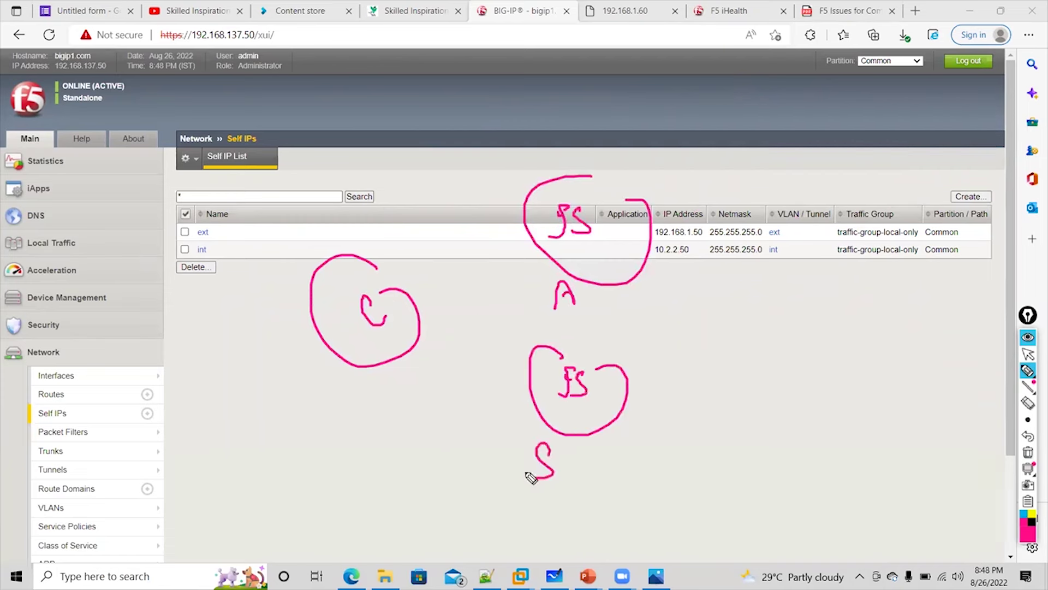
# Link client C to both F5s and draw an enclosed server group S1, S2 and S3 opposite the client.
pyautogui.moveTo(417, 305); pyautogui.dragTo(513, 222)
pyautogui.moveTo(421, 333); pyautogui.dragTo(512, 391)
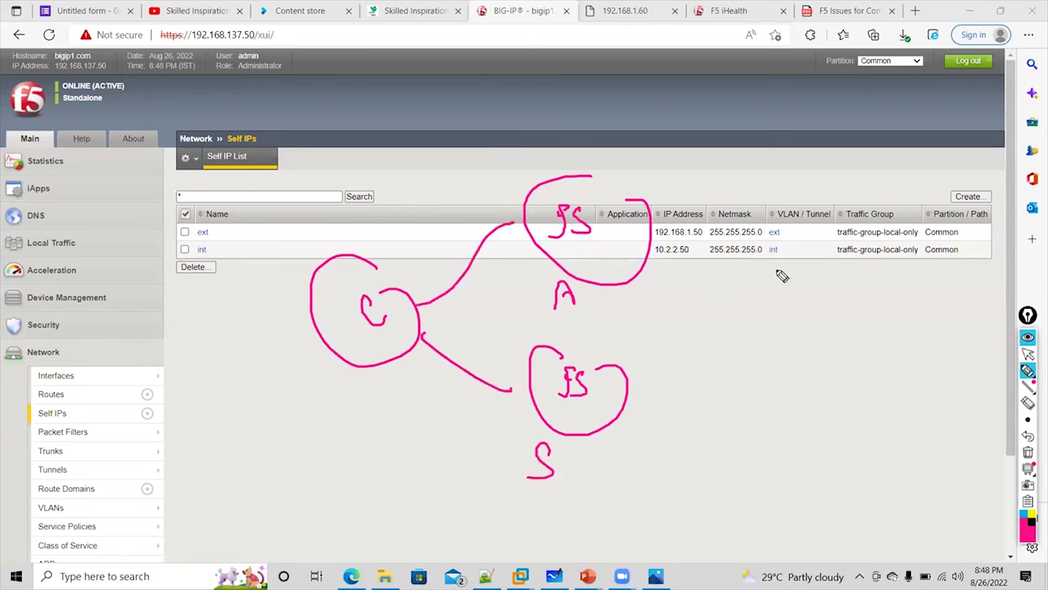
pyautogui.moveTo(780, 269)
pyautogui.mouseDown()
pyautogui.moveTo(885, 284)
pyautogui.moveTo(876, 279)
pyautogui.mouseUp()
pyautogui.moveTo(797, 284)
pyautogui.mouseDown()
pyautogui.moveTo(806, 299)
pyautogui.moveTo(793, 323)
pyautogui.moveTo(815, 322)
pyautogui.moveTo(796, 357)
pyautogui.mouseUp()
pyautogui.moveTo(814, 343); pyautogui.dragTo(819, 360)
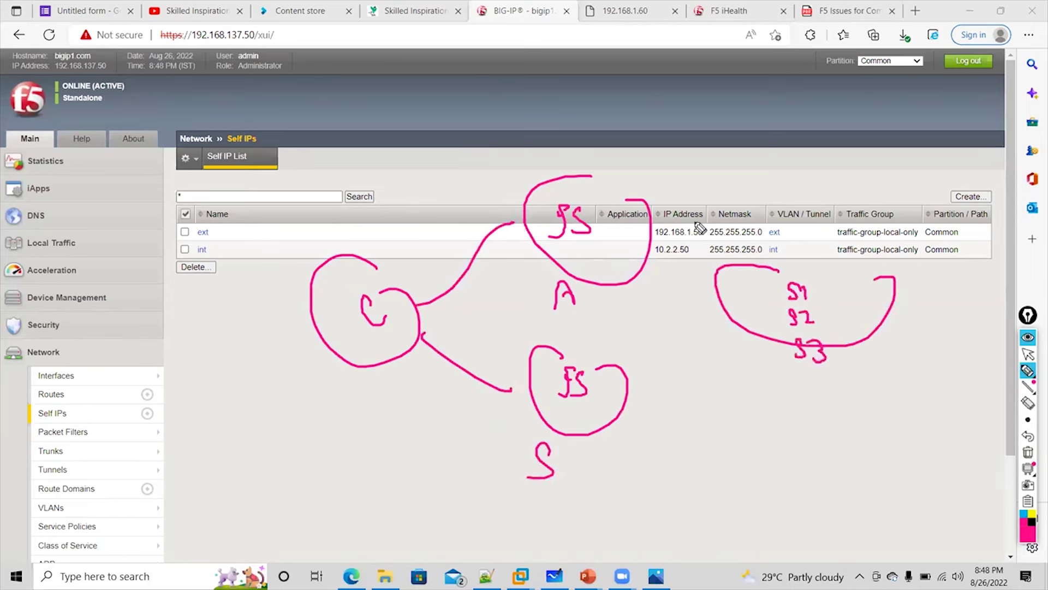
# Draw lines between the server group and the active F5, and cross out the active F5.
pyautogui.moveTo(654, 151); pyautogui.dragTo(657, 159)
pyautogui.moveTo(725, 289)
pyautogui.mouseDown()
pyautogui.moveTo(638, 220)
pyautogui.moveTo(691, 311)
pyautogui.mouseUp()
pyautogui.moveTo(597, 272); pyautogui.dragTo(657, 314)
pyautogui.moveTo(644, 153); pyautogui.dragTo(552, 249)
pyautogui.moveTo(572, 138); pyautogui.dragTo(710, 295)
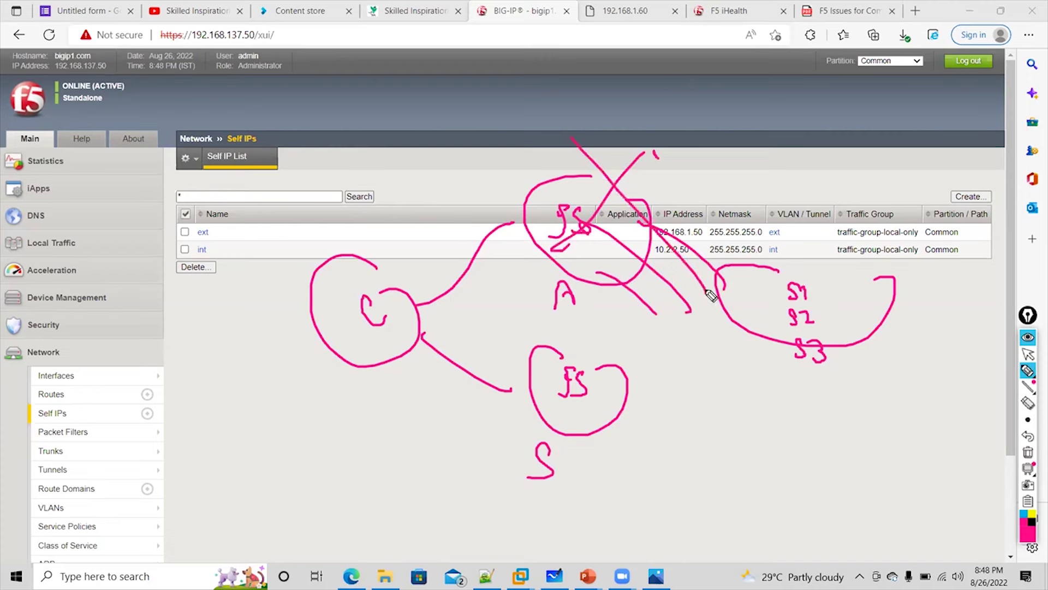
# Draw arrows from the client to the standby F5 and out of the server group, and write "Active/Passive HA" above the diagram.
pyautogui.moveTo(356, 366)
pyautogui.mouseDown()
pyautogui.moveTo(519, 408)
pyautogui.moveTo(504, 416)
pyautogui.mouseUp()
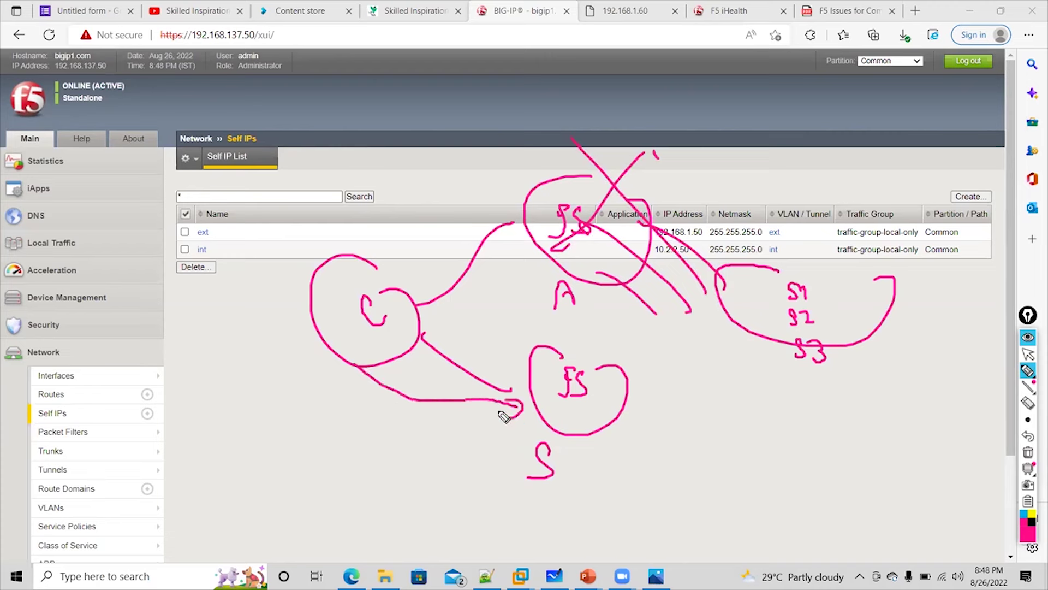
pyautogui.moveTo(721, 325); pyautogui.dragTo(662, 312)
pyautogui.moveTo(662, 312); pyautogui.dragTo(689, 314)
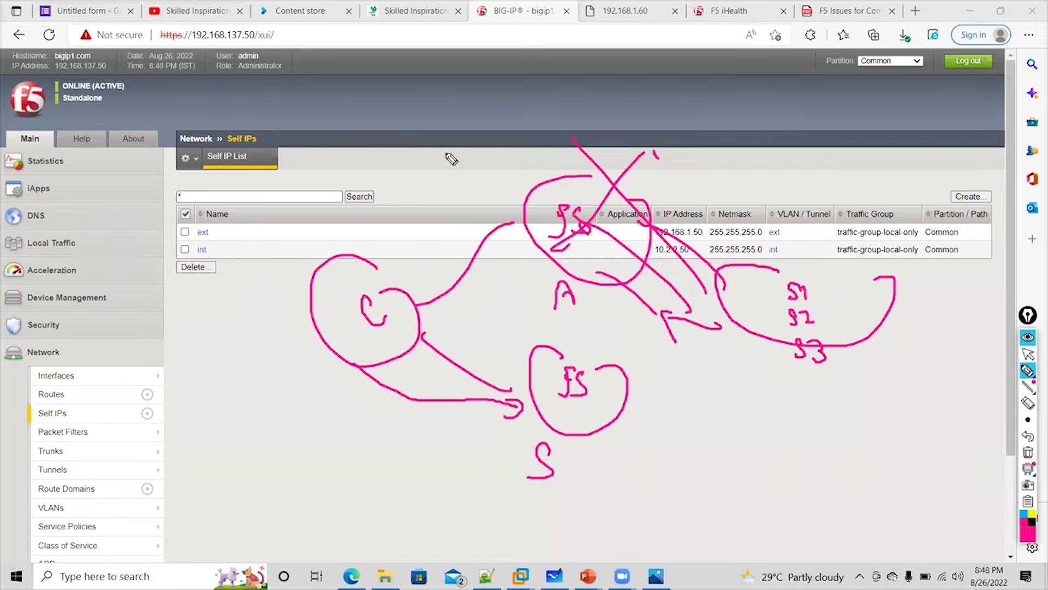
pyautogui.moveTo(446, 153); pyautogui.dragTo(485, 146)
pyautogui.moveTo(495, 117)
pyautogui.mouseDown()
pyautogui.moveTo(497, 134)
pyautogui.moveTo(605, 121)
pyautogui.moveTo(624, 133)
pyautogui.moveTo(689, 110)
pyautogui.moveTo(683, 126)
pyautogui.mouseUp()
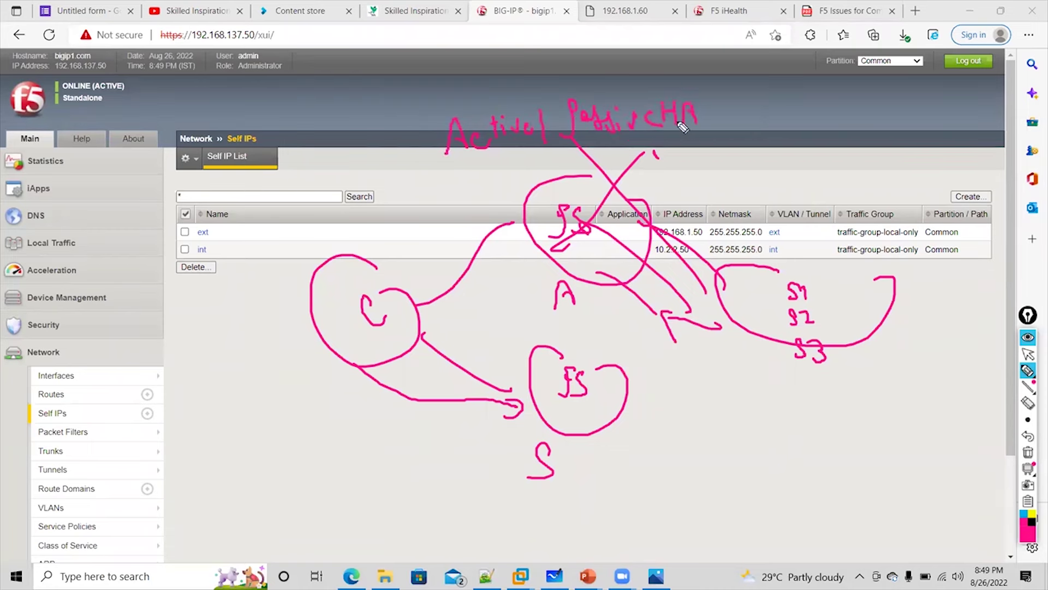
# Link the standby F5 to the servers, and encircle the server-side links with the address 10.2.2.50 written below.
pyautogui.moveTo(617, 370); pyautogui.dragTo(709, 328)
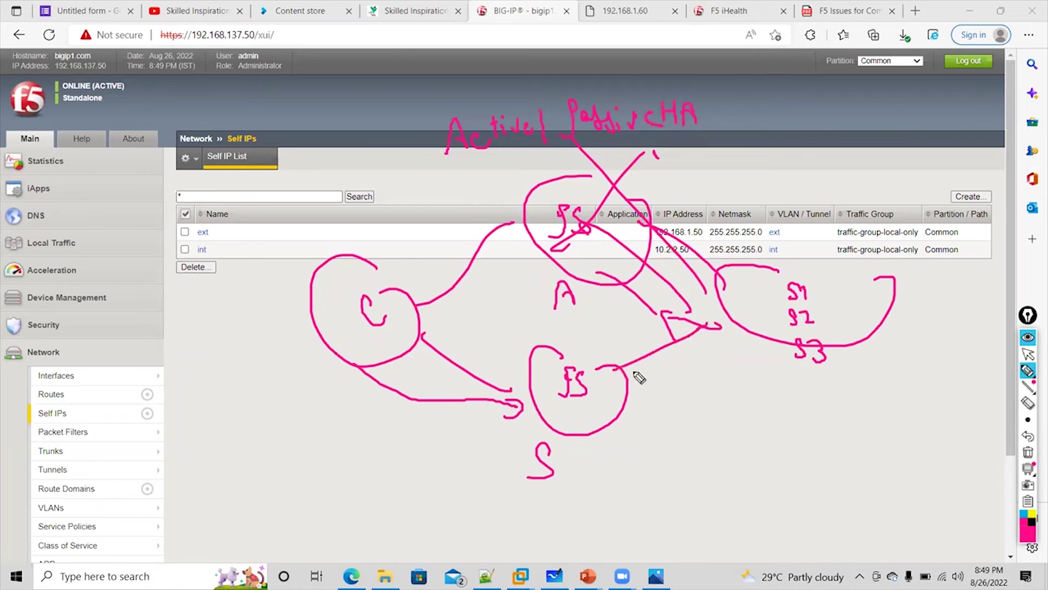
pyautogui.moveTo(639, 303); pyautogui.dragTo(640, 316)
pyautogui.moveTo(680, 202)
pyautogui.mouseDown()
pyautogui.moveTo(653, 362)
pyautogui.moveTo(687, 248)
pyautogui.mouseUp()
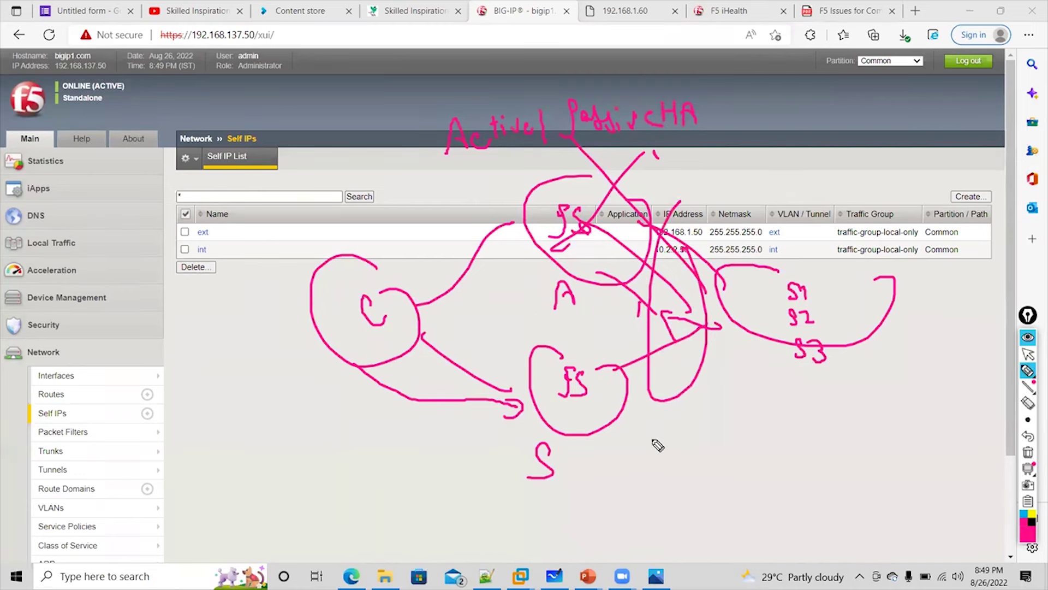
pyautogui.moveTo(653, 424)
pyautogui.mouseDown()
pyautogui.moveTo(656, 453)
pyautogui.moveTo(670, 435)
pyautogui.moveTo(725, 432)
pyautogui.moveTo(768, 414)
pyautogui.mouseUp()
pyautogui.click(680, 431)
pyautogui.click(713, 430)
pyautogui.click(740, 424)
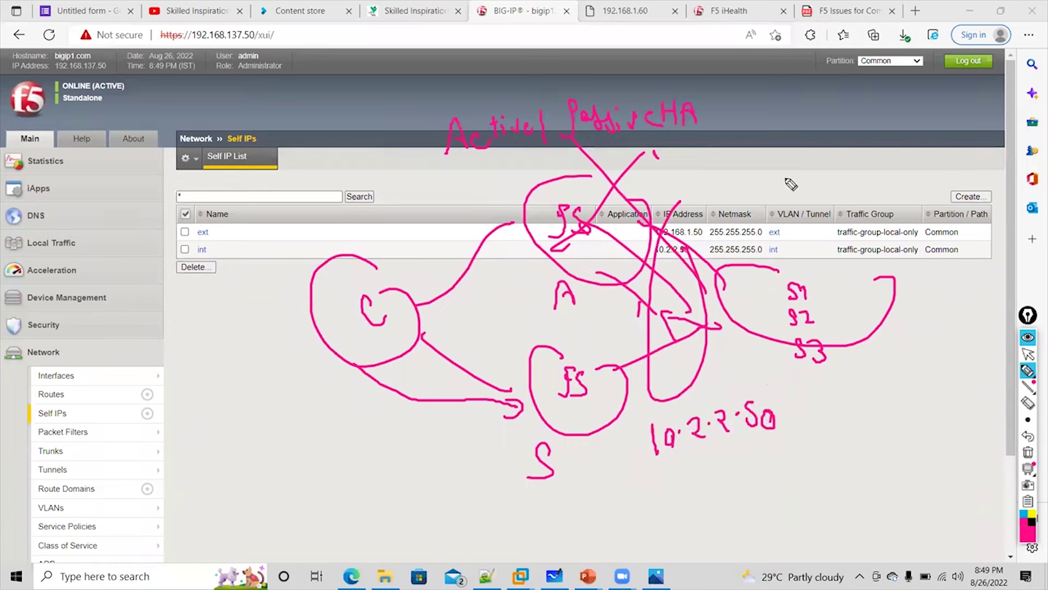
# Handwrite "HSRP/VRRP" above the server group and an encircled, underlined "HA" below it.
pyautogui.moveTo(769, 152)
pyautogui.mouseDown()
pyautogui.moveTo(770, 173)
pyautogui.moveTo(781, 163)
pyautogui.mouseUp()
pyautogui.moveTo(780, 152)
pyautogui.mouseDown()
pyautogui.moveTo(782, 177)
pyautogui.moveTo(853, 176)
pyautogui.moveTo(871, 151)
pyautogui.moveTo(898, 174)
pyautogui.moveTo(921, 162)
pyautogui.moveTo(928, 140)
pyautogui.mouseUp()
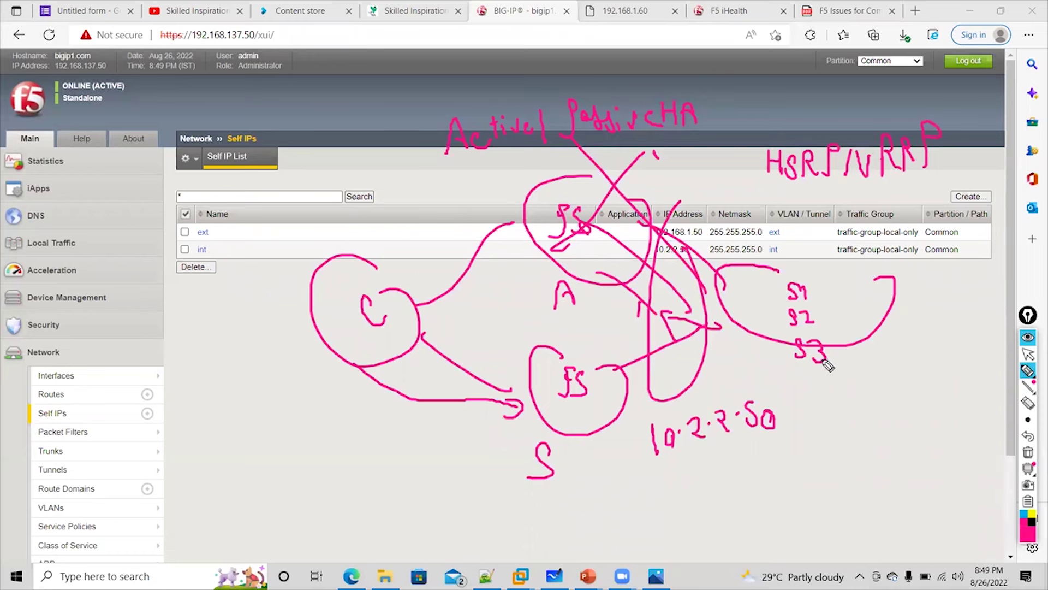
pyautogui.moveTo(835, 376)
pyautogui.mouseDown()
pyautogui.moveTo(836, 407)
pyautogui.moveTo(874, 404)
pyautogui.mouseUp()
pyautogui.moveTo(812, 385)
pyautogui.mouseDown()
pyautogui.moveTo(887, 420)
pyautogui.moveTo(842, 430)
pyautogui.mouseUp()
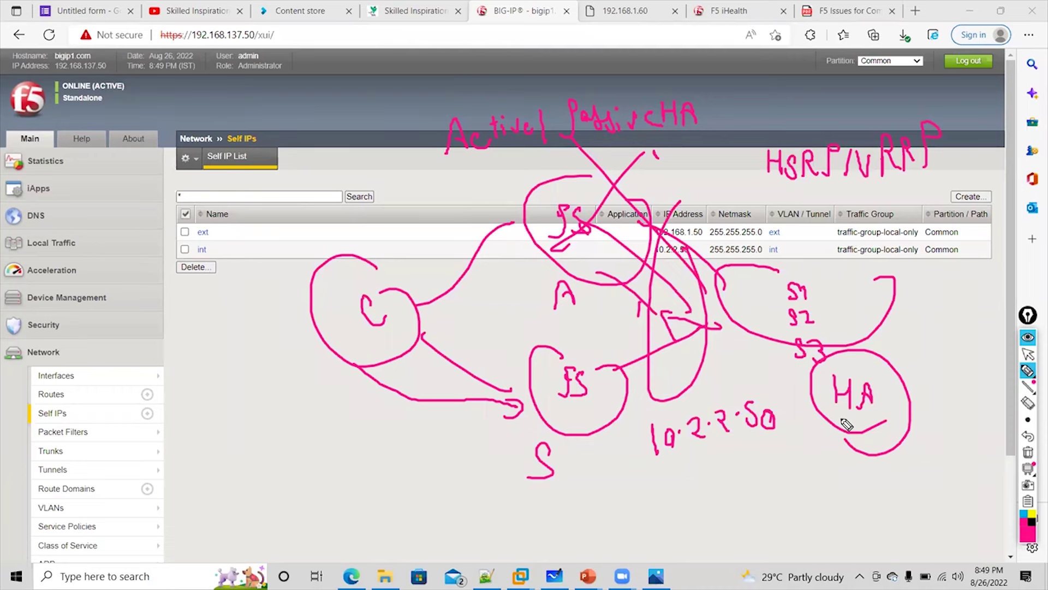
# Encircle the server names S1, S2 and S3 and the address 10.2.2.50.
pyautogui.moveTo(783, 269); pyautogui.dragTo(845, 341)
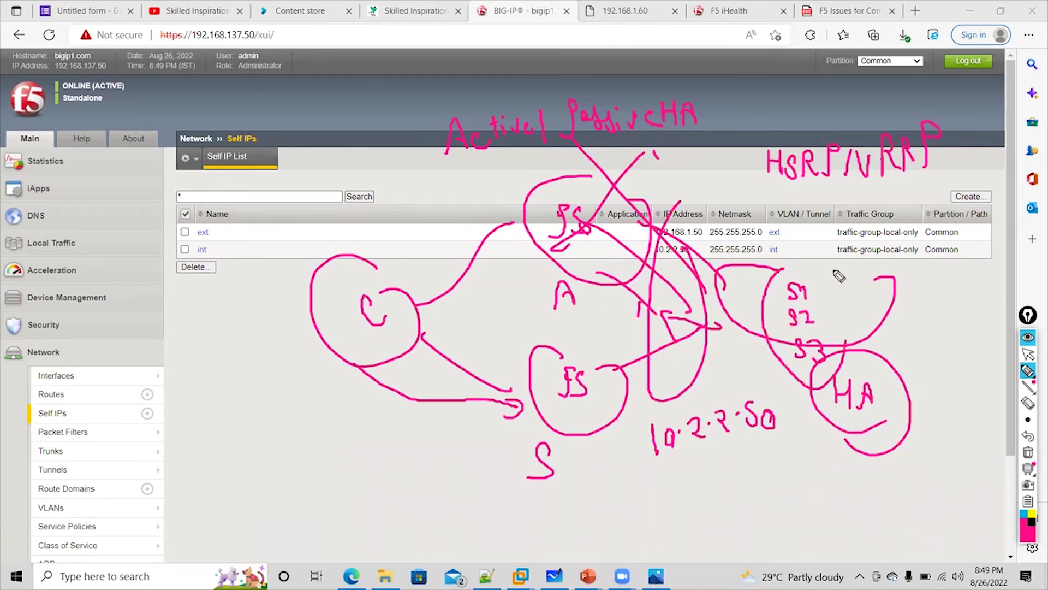
pyautogui.moveTo(797, 248); pyautogui.dragTo(845, 344)
pyautogui.moveTo(748, 376)
pyautogui.mouseDown()
pyautogui.moveTo(754, 484)
pyautogui.moveTo(778, 389)
pyautogui.mouseUp()
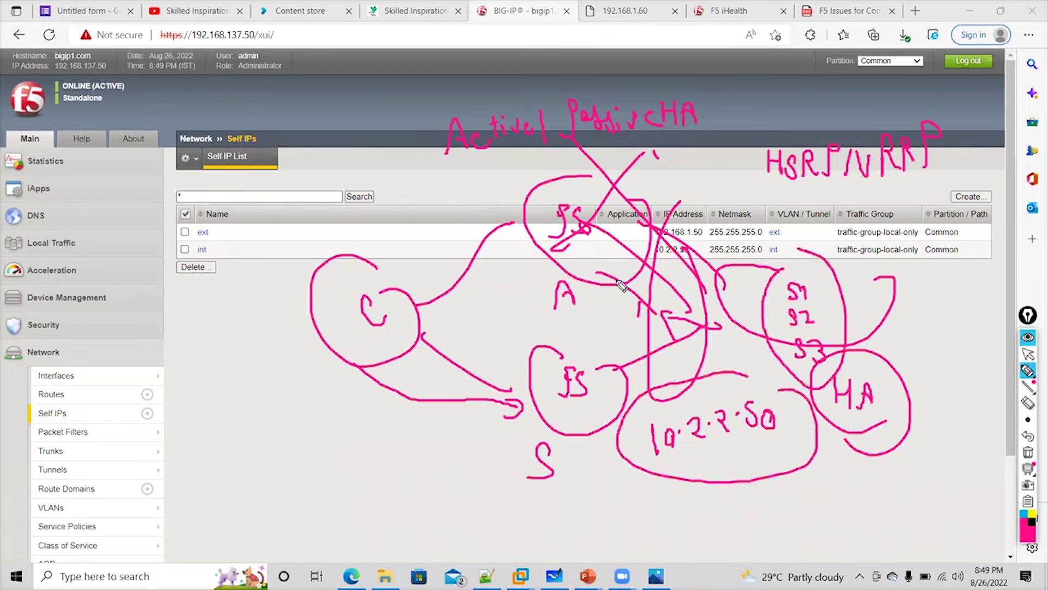
# Cross out the client's link to the active F5, redirect it to the standby F5, underline 10.2.2.50, and clear the diagram.
pyautogui.moveTo(507, 198); pyautogui.dragTo(483, 258)
pyautogui.moveTo(473, 202); pyautogui.dragTo(530, 261)
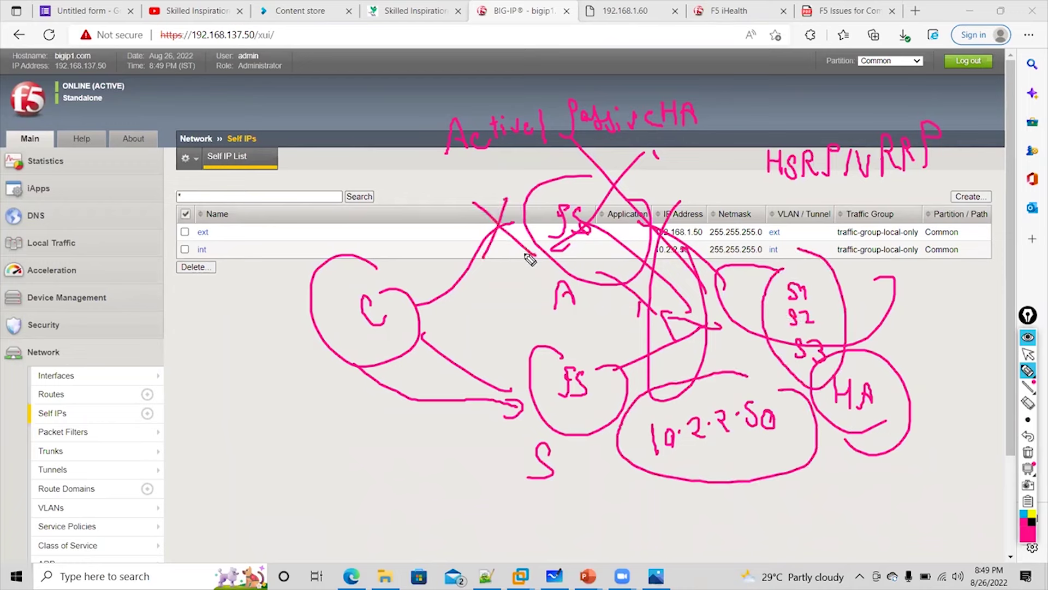
pyautogui.moveTo(404, 326)
pyautogui.mouseDown()
pyautogui.moveTo(516, 343)
pyautogui.moveTo(509, 356)
pyautogui.mouseUp()
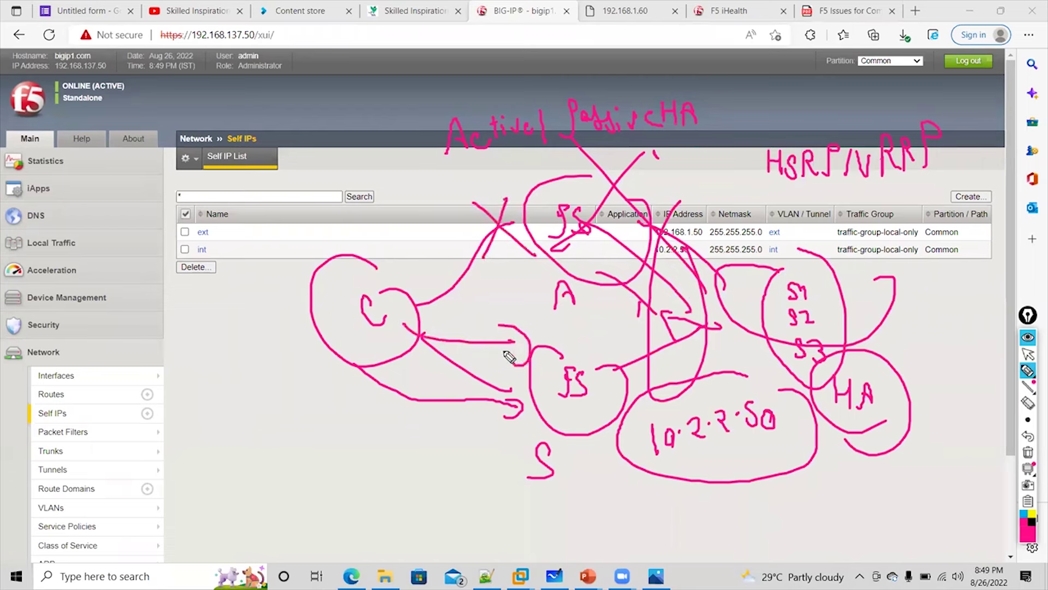
pyautogui.moveTo(691, 465)
pyautogui.mouseDown()
pyautogui.moveTo(756, 452)
pyautogui.moveTo(711, 471)
pyautogui.mouseUp()
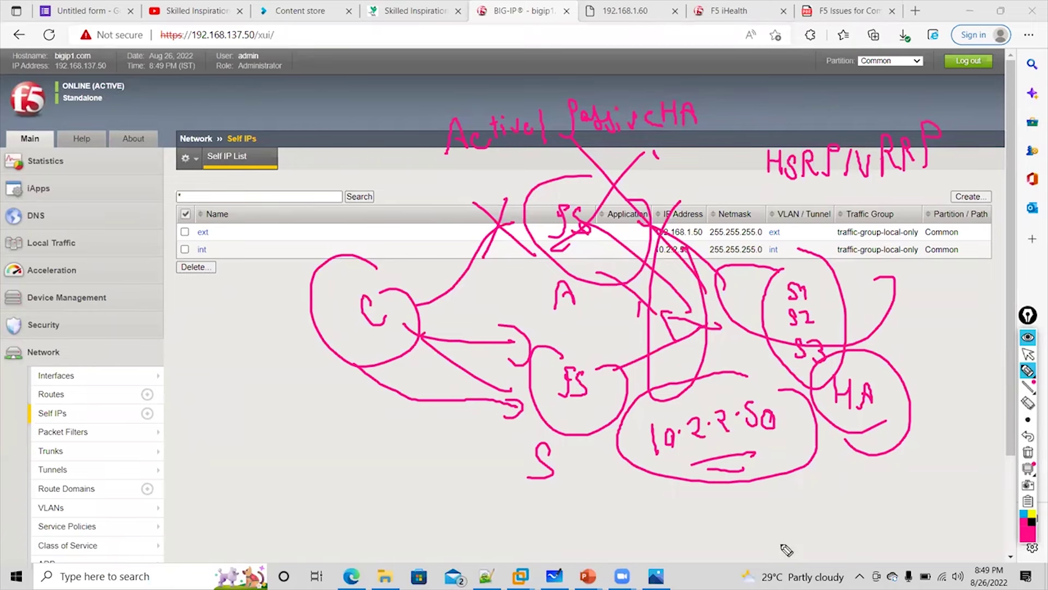
pyautogui.click(1029, 452)
pyautogui.click(1028, 353)
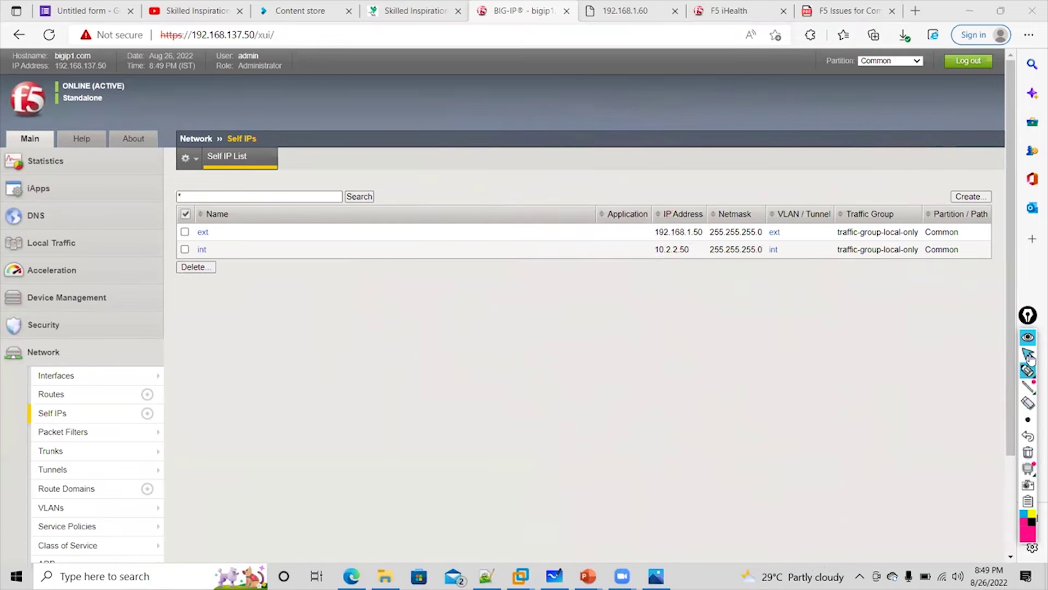
# Switch to the PowerPoint slide show and tick the questions on load balancer need, VIP prechecks and self IP versus floating IP.
pyautogui.moveTo(587, 576)
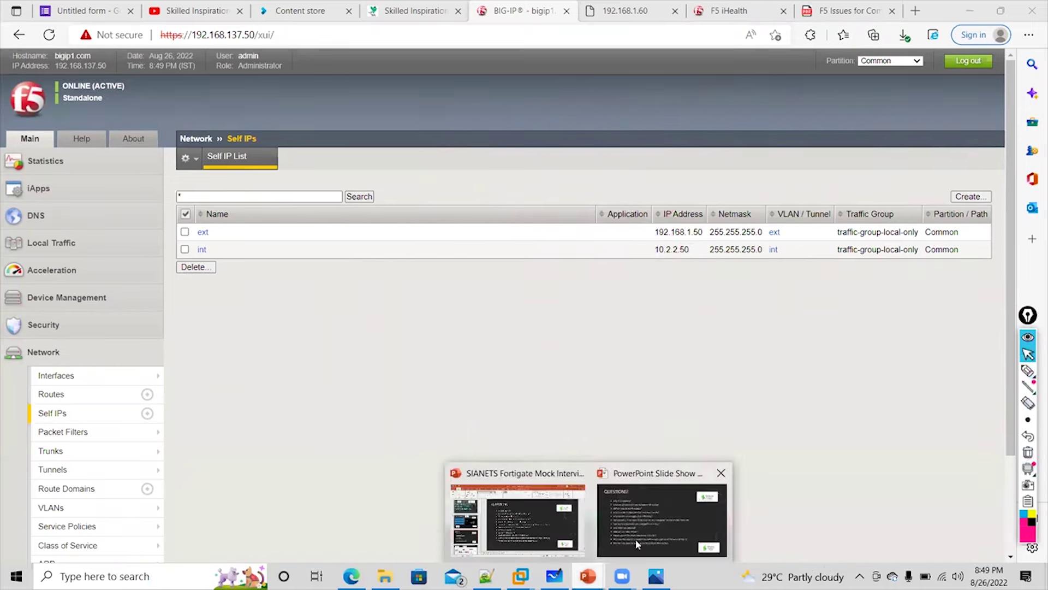
pyautogui.click(635, 539)
pyautogui.click(1029, 371)
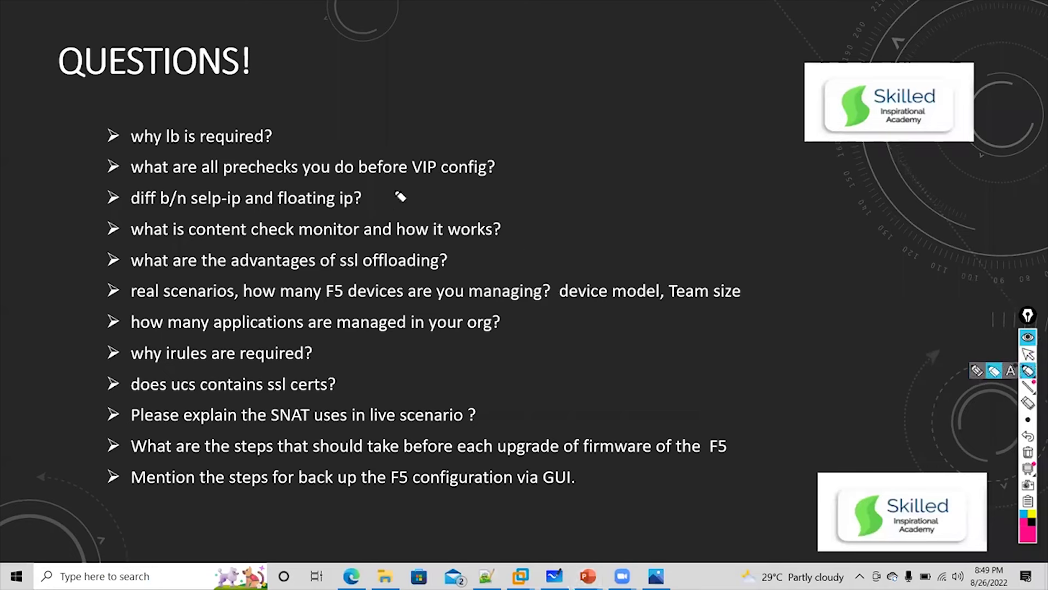
pyautogui.moveTo(293, 125)
pyautogui.mouseDown()
pyautogui.moveTo(301, 139)
pyautogui.moveTo(347, 91)
pyautogui.mouseUp()
pyautogui.moveTo(500, 163); pyautogui.dragTo(535, 142)
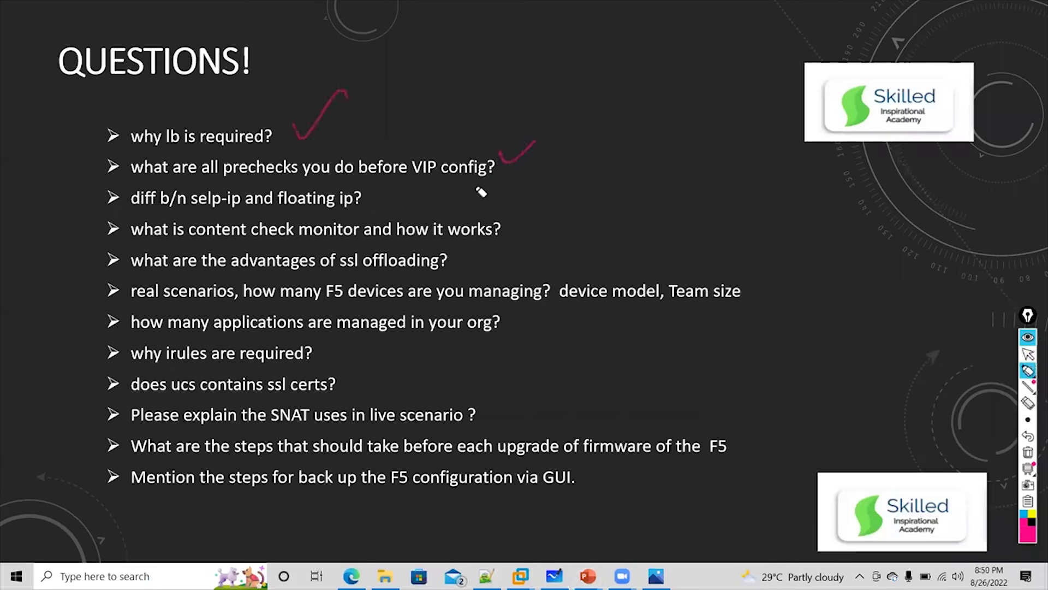
pyautogui.moveTo(418, 201); pyautogui.dragTo(471, 181)
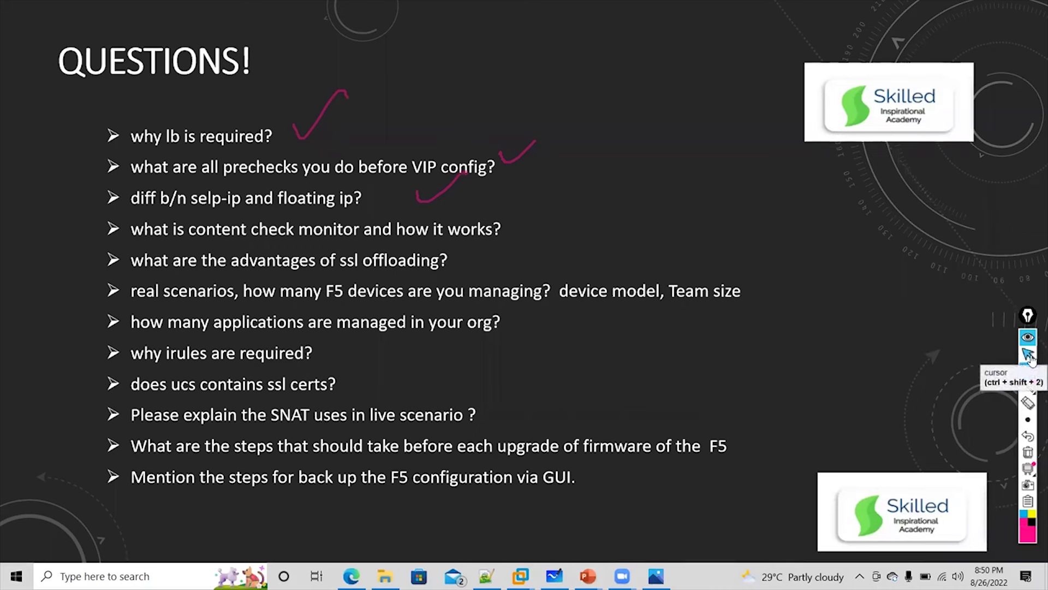
# Underline "content check monitor" in the fourth question with the highlighter and return to the normal cursor.
pyautogui.click(1028, 372)
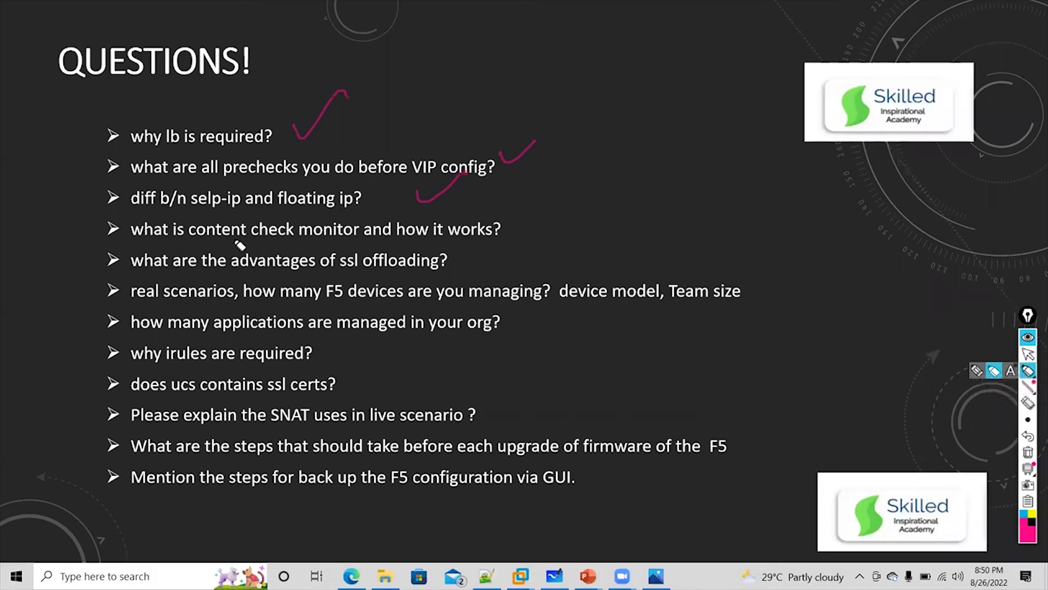
pyautogui.moveTo(232, 245); pyautogui.dragTo(349, 254)
pyautogui.click(1027, 372)
pyautogui.click(979, 372)
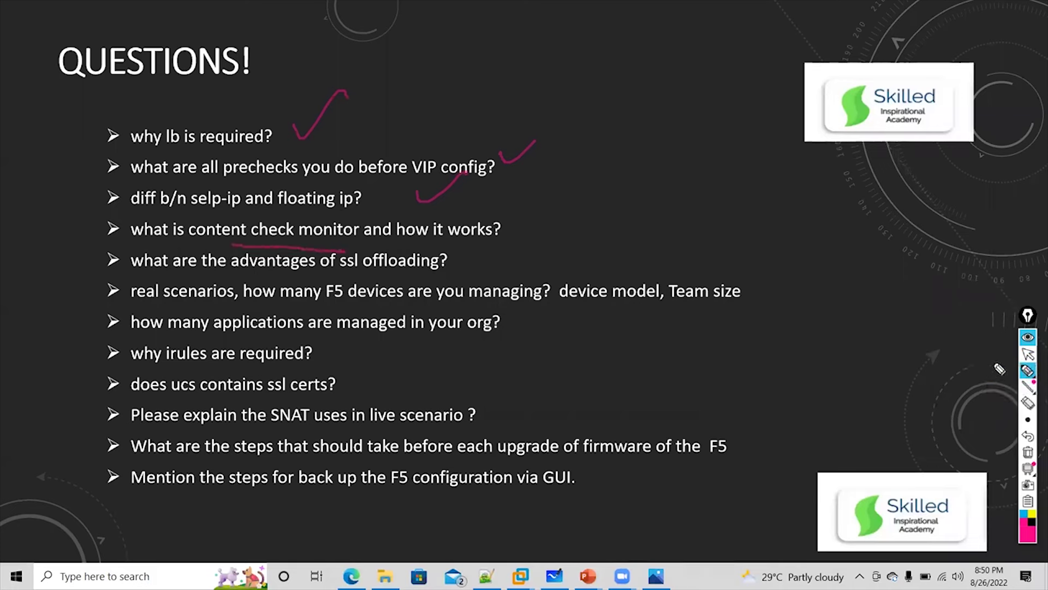
pyautogui.click(1028, 354)
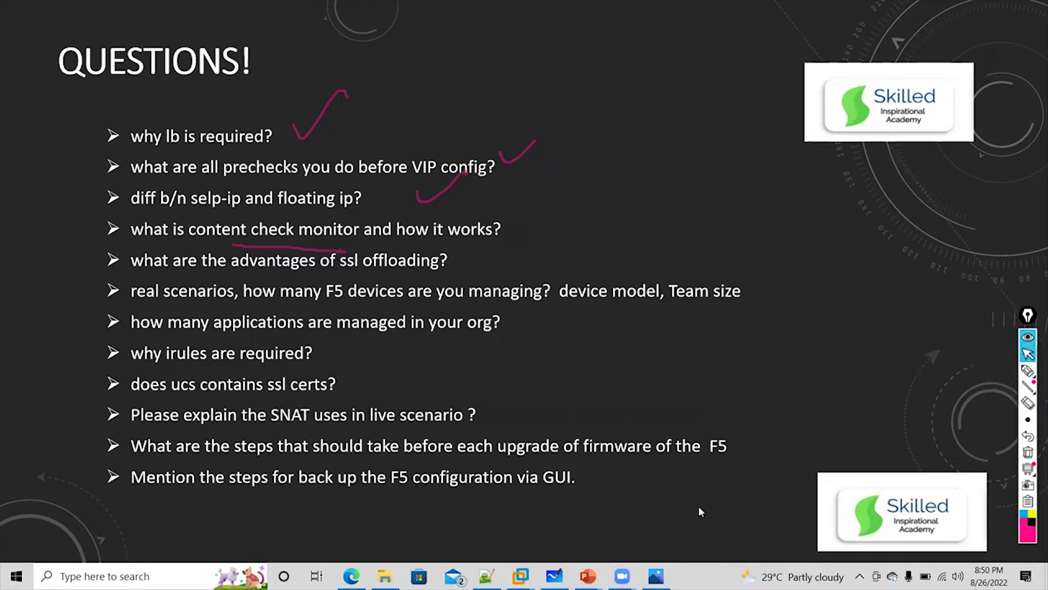
# Switch to Microsoft Whiteboard and clear all existing pen annotations from the screen.
pyautogui.hotkey('alt', 'Tab')
pyautogui.hotkey('alt', 'Tab')
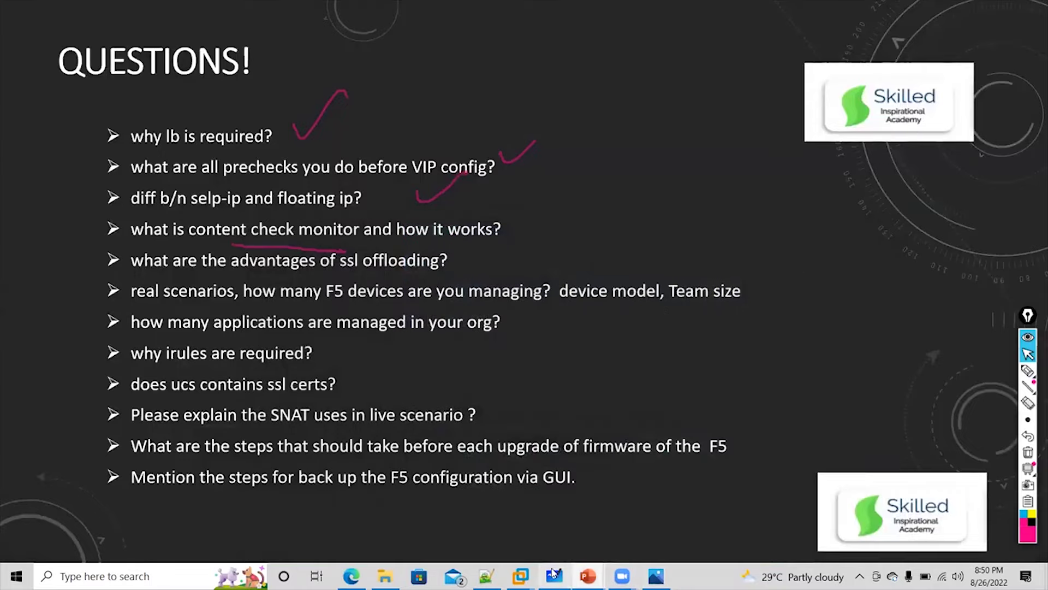
pyautogui.hotkey('alt', 'Tab')
pyautogui.click(1028, 452)
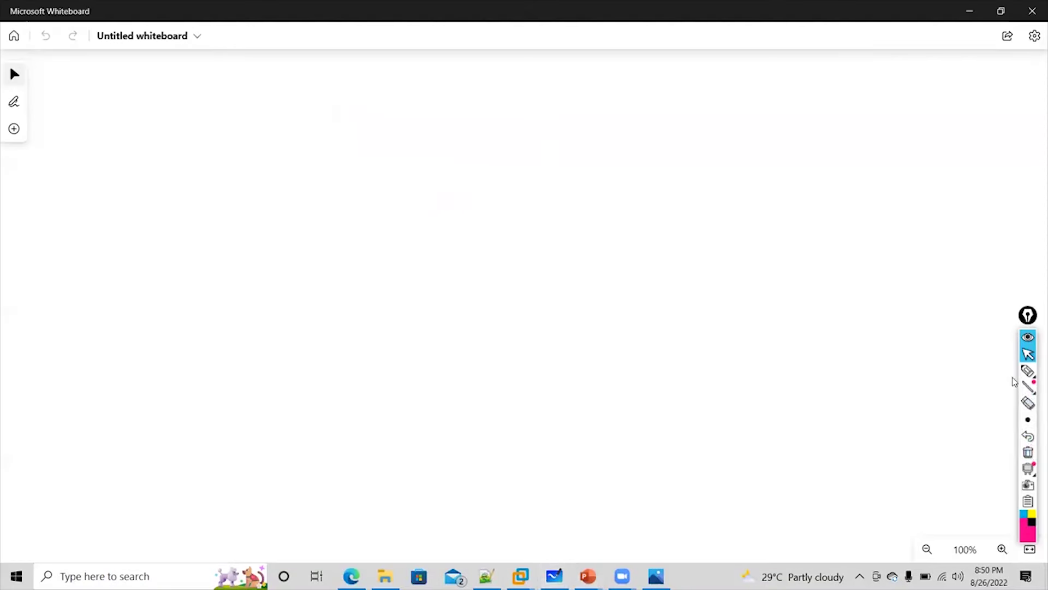
# Handwrite "Use-case" with a down arrow to "Content-check Monitor F5", and draw a large circle around the note.
pyautogui.click(1028, 370)
pyautogui.moveTo(548, 144)
pyautogui.mouseDown()
pyautogui.moveTo(546, 186)
pyautogui.moveTo(560, 169)
pyautogui.mouseUp()
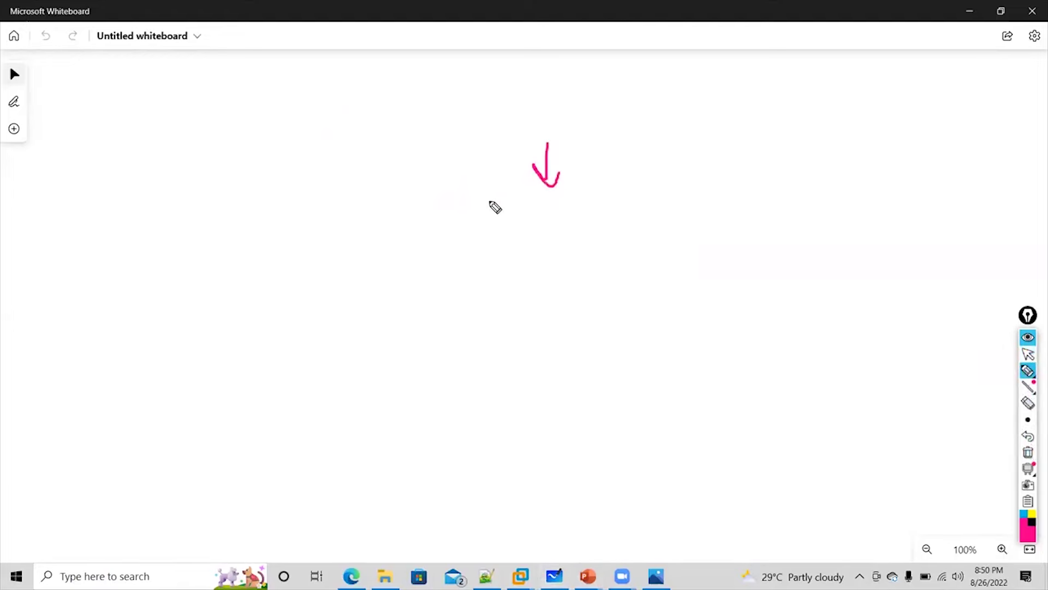
pyautogui.moveTo(500, 202); pyautogui.dragTo(500, 229)
pyautogui.moveTo(514, 215)
pyautogui.mouseDown()
pyautogui.moveTo(515, 224)
pyautogui.moveTo(578, 220)
pyautogui.moveTo(596, 206)
pyautogui.moveTo(674, 206)
pyautogui.moveTo(734, 222)
pyautogui.mouseUp()
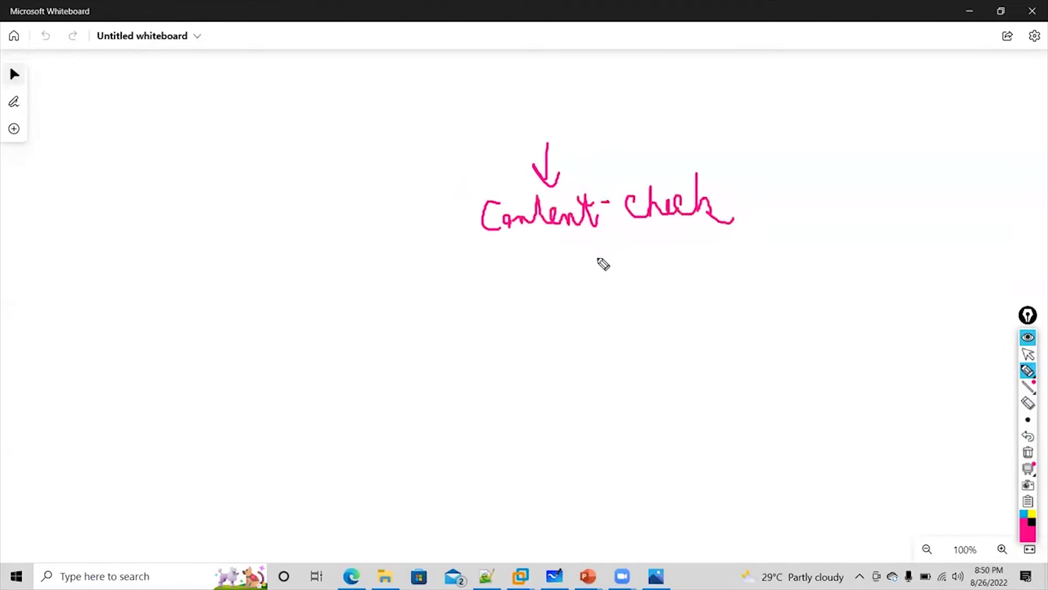
pyautogui.moveTo(574, 289)
pyautogui.mouseDown()
pyautogui.moveTo(645, 260)
pyautogui.moveTo(677, 269)
pyautogui.moveTo(660, 304)
pyautogui.moveTo(670, 329)
pyautogui.moveTo(435, 218)
pyautogui.moveTo(718, 363)
pyautogui.mouseUp()
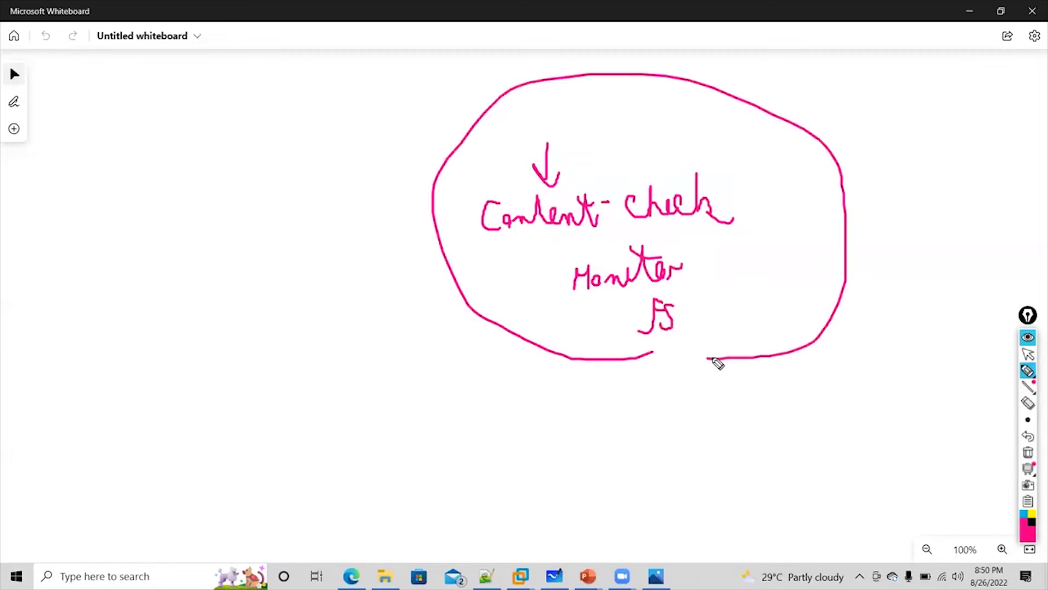
pyautogui.moveTo(524, 88)
pyautogui.mouseDown()
pyautogui.moveTo(540, 88)
pyautogui.moveTo(546, 110)
pyautogui.moveTo(572, 112)
pyautogui.mouseUp()
pyautogui.moveTo(575, 103); pyautogui.dragTo(678, 114)
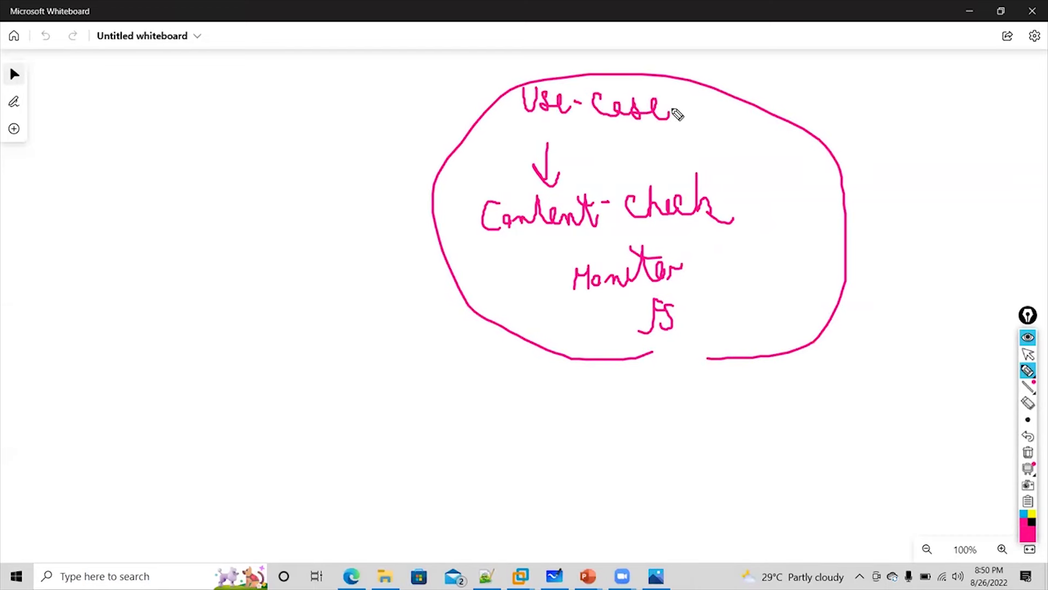
# Handwrite "Monitors" beside the circle with a down arrow to a list of Address-check, Service-check and Content-check.
pyautogui.moveTo(114, 186)
pyautogui.mouseDown()
pyautogui.moveTo(138, 162)
pyautogui.moveTo(154, 178)
pyautogui.moveTo(212, 174)
pyautogui.moveTo(221, 158)
pyautogui.mouseUp()
pyautogui.moveTo(161, 146); pyautogui.dragTo(207, 150)
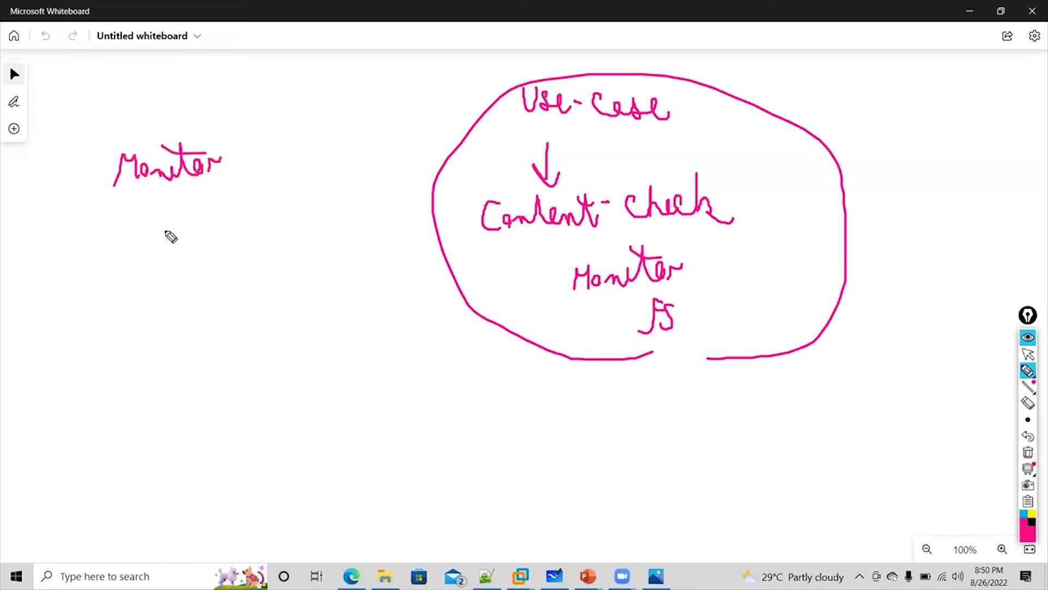
pyautogui.moveTo(167, 209); pyautogui.dragTo(171, 242)
pyautogui.moveTo(157, 217); pyautogui.dragTo(187, 222)
pyautogui.moveTo(224, 154); pyautogui.dragTo(234, 165)
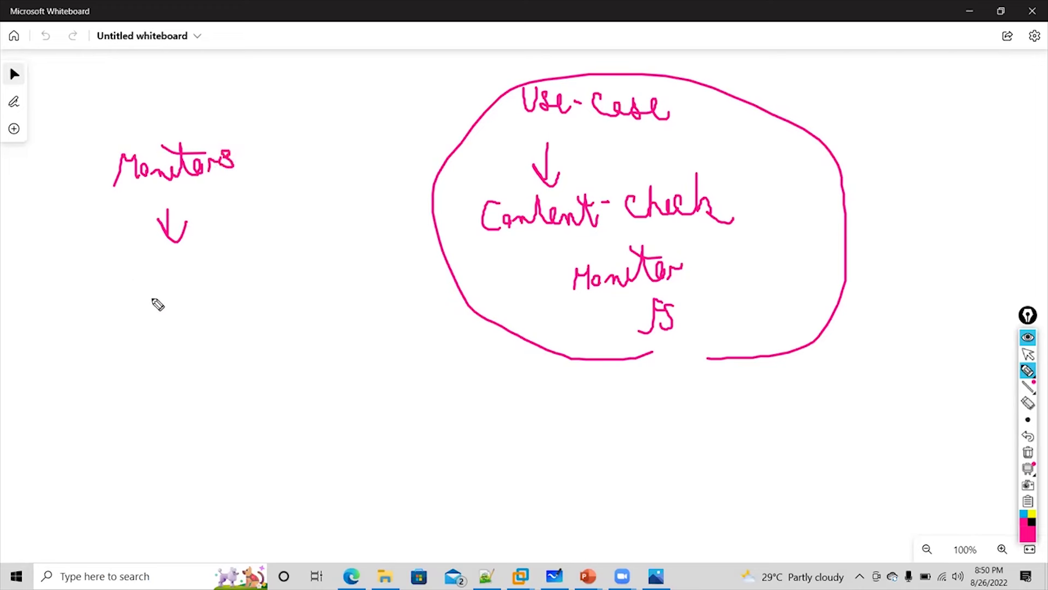
pyautogui.moveTo(147, 308)
pyautogui.mouseDown()
pyautogui.moveTo(195, 263)
pyautogui.moveTo(216, 282)
pyautogui.moveTo(324, 264)
pyautogui.moveTo(346, 234)
pyautogui.moveTo(358, 250)
pyautogui.mouseUp()
pyautogui.moveTo(164, 336)
pyautogui.mouseDown()
pyautogui.moveTo(148, 364)
pyautogui.moveTo(227, 353)
pyautogui.moveTo(222, 339)
pyautogui.moveTo(257, 353)
pyautogui.moveTo(278, 333)
pyautogui.moveTo(368, 322)
pyautogui.mouseUp()
pyautogui.moveTo(210, 405)
pyautogui.mouseDown()
pyautogui.moveTo(221, 429)
pyautogui.moveTo(241, 424)
pyautogui.moveTo(297, 402)
pyautogui.moveTo(355, 358)
pyautogui.moveTo(410, 391)
pyautogui.moveTo(421, 384)
pyautogui.mouseUp()
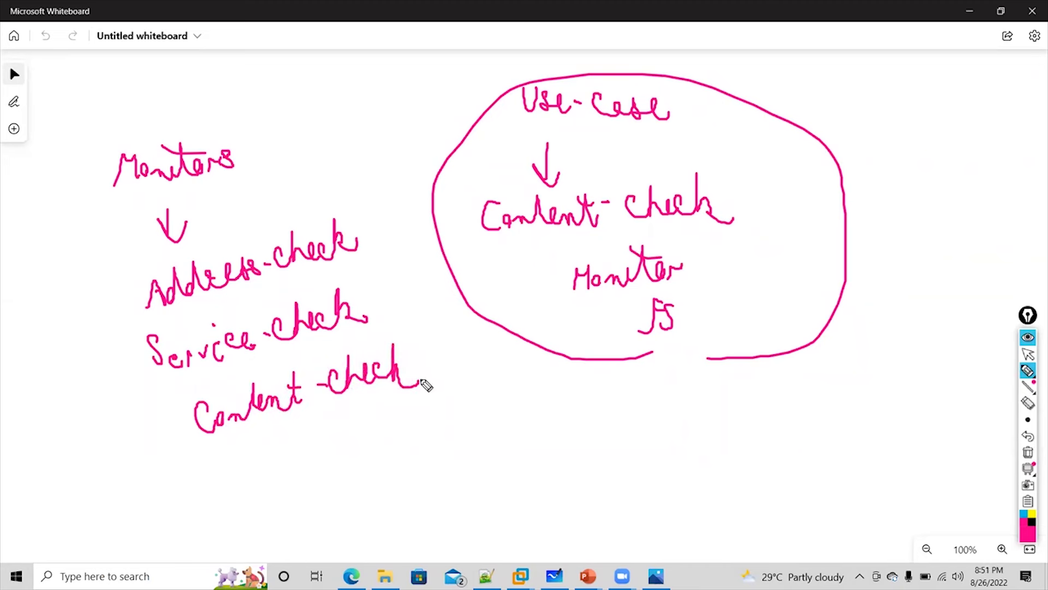
# Note ICMP beside Address-check and draw an encircled F5 linked to servers S1, S2 and S3.
pyautogui.moveTo(361, 250)
pyautogui.mouseDown()
pyautogui.moveTo(417, 253)
pyautogui.moveTo(454, 238)
pyautogui.moveTo(468, 248)
pyautogui.mouseUp()
pyautogui.moveTo(567, 401)
pyautogui.mouseDown()
pyautogui.moveTo(616, 423)
pyautogui.moveTo(568, 402)
pyautogui.mouseUp()
pyautogui.moveTo(538, 423)
pyautogui.mouseDown()
pyautogui.moveTo(573, 443)
pyautogui.moveTo(723, 365)
pyautogui.moveTo(742, 382)
pyautogui.mouseUp()
pyautogui.moveTo(690, 420)
pyautogui.mouseDown()
pyautogui.moveTo(755, 432)
pyautogui.moveTo(687, 476)
pyautogui.moveTo(693, 483)
pyautogui.mouseUp()
pyautogui.moveTo(705, 468)
pyautogui.mouseDown()
pyautogui.moveTo(714, 473)
pyautogui.moveTo(704, 485)
pyautogui.mouseUp()
pyautogui.moveTo(577, 397)
pyautogui.mouseDown()
pyautogui.moveTo(655, 374)
pyautogui.moveTo(644, 384)
pyautogui.mouseUp()
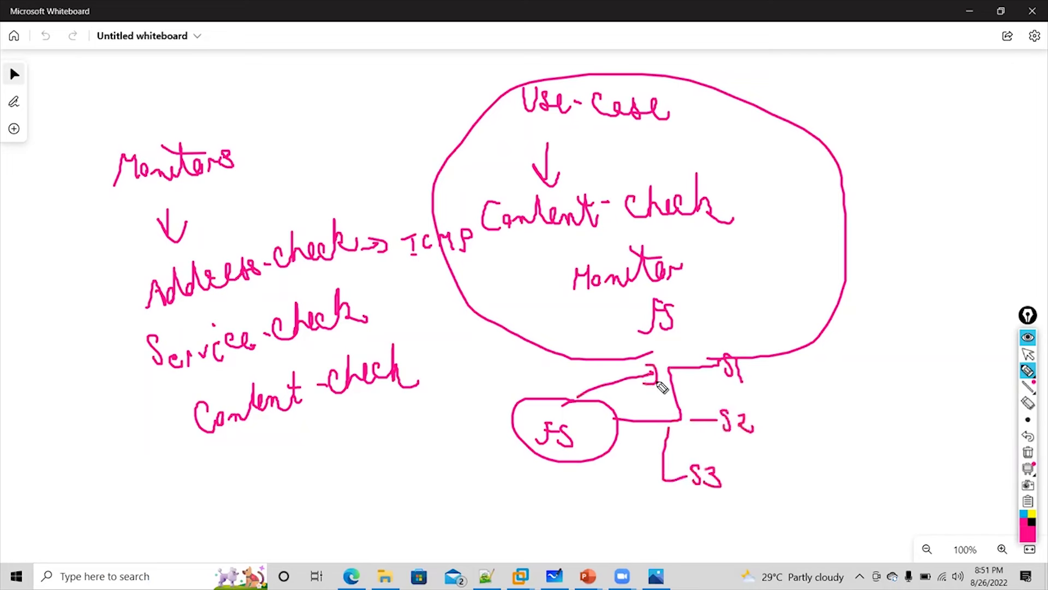
# Encircle server S1 and put a tick beside each of S1, S2 and S3.
pyautogui.moveTo(701, 343); pyautogui.dragTo(687, 363)
pyautogui.moveTo(721, 323)
pyautogui.mouseDown()
pyautogui.moveTo(751, 328)
pyautogui.moveTo(770, 310)
pyautogui.mouseUp()
pyautogui.moveTo(755, 412); pyautogui.dragTo(776, 399)
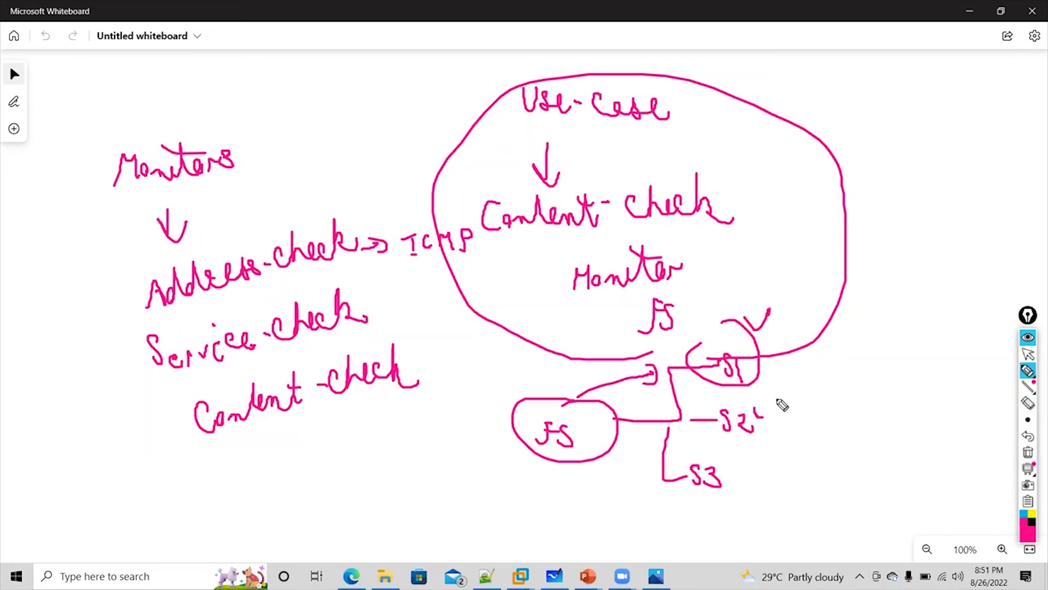
pyautogui.moveTo(741, 467)
pyautogui.mouseDown()
pyautogui.moveTo(759, 472)
pyautogui.moveTo(777, 449)
pyautogui.mouseUp()
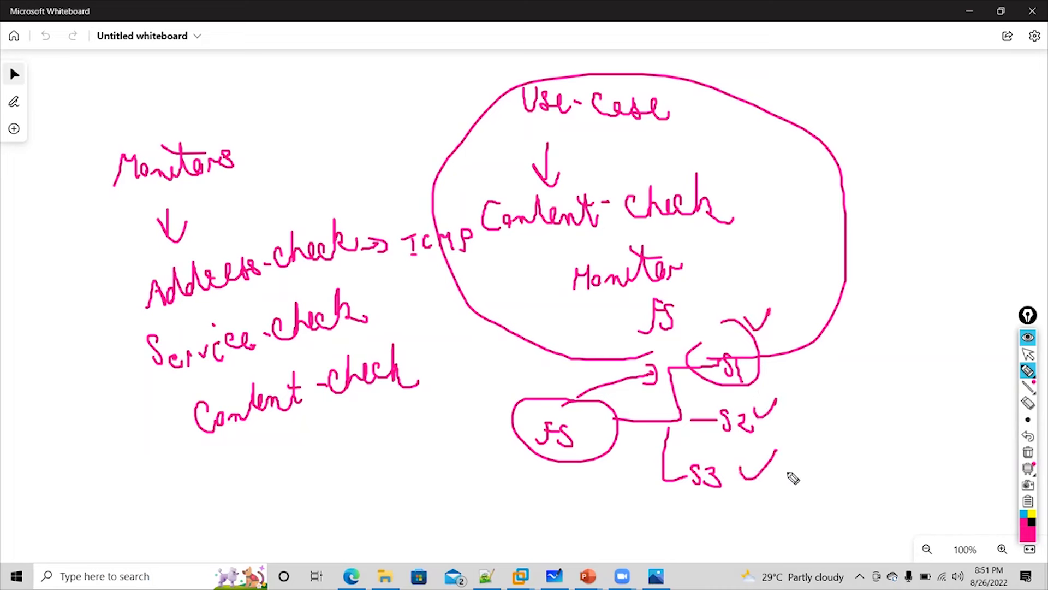
# Underline Service-check and handwrite the addresses 10.2.2.30, 10.2.2.31 and 10.2.2.32 beside S1, S2 and S3.
pyautogui.moveTo(201, 364); pyautogui.dragTo(368, 340)
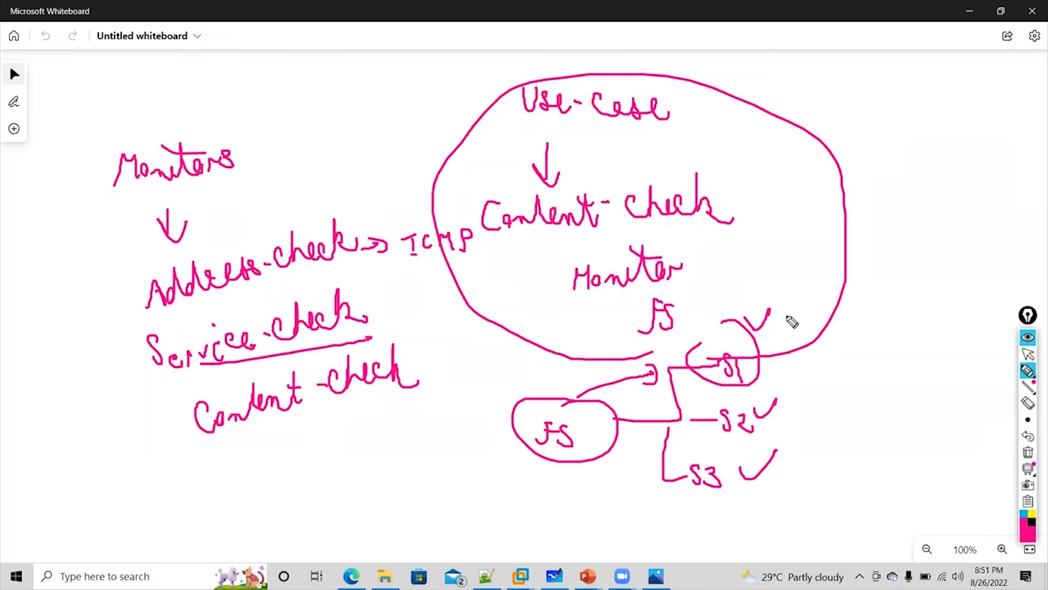
pyautogui.moveTo(786, 320); pyautogui.dragTo(787, 346)
pyautogui.moveTo(801, 327)
pyautogui.mouseDown()
pyautogui.moveTo(850, 338)
pyautogui.moveTo(889, 326)
pyautogui.mouseUp()
pyautogui.click(810, 329)
pyautogui.click(836, 331)
pyautogui.click(857, 331)
pyautogui.moveTo(807, 391); pyautogui.dragTo(807, 410)
pyautogui.moveTo(819, 400)
pyautogui.mouseDown()
pyautogui.moveTo(846, 413)
pyautogui.moveTo(900, 412)
pyautogui.mouseUp()
pyautogui.click(829, 407)
pyautogui.click(854, 408)
pyautogui.click(879, 409)
pyautogui.moveTo(797, 464)
pyautogui.mouseDown()
pyautogui.moveTo(796, 494)
pyautogui.moveTo(805, 479)
pyautogui.moveTo(904, 490)
pyautogui.mouseUp()
pyautogui.click(815, 484)
pyautogui.click(845, 484)
pyautogui.click(866, 484)
# Append port ":80" to each of the three server addresses.
pyautogui.click(915, 315)
pyautogui.click(915, 324)
pyautogui.moveTo(935, 305)
pyautogui.mouseDown()
pyautogui.moveTo(938, 344)
pyautogui.moveTo(955, 328)
pyautogui.mouseUp()
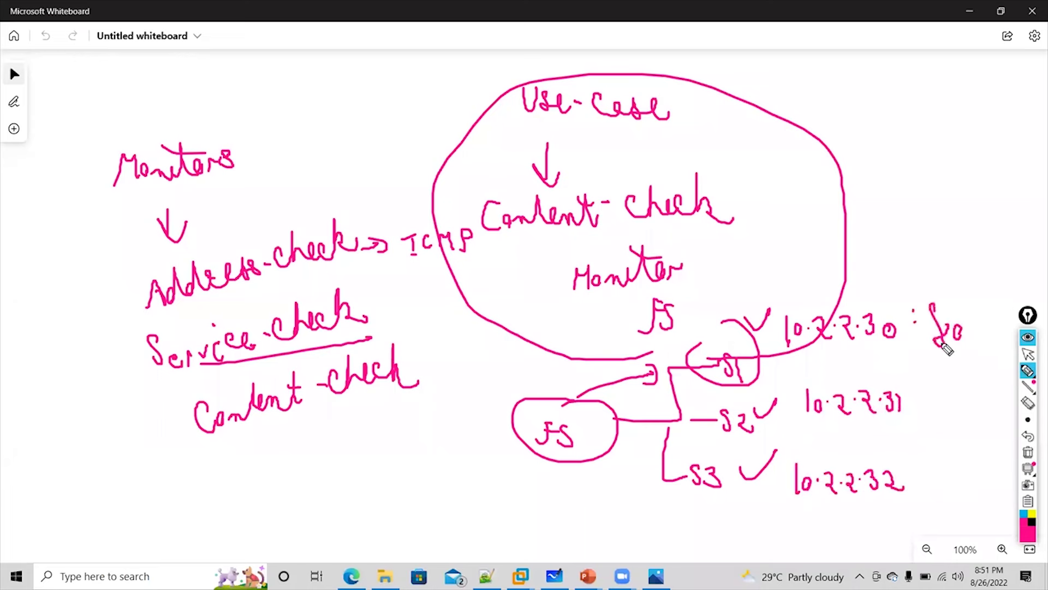
pyautogui.click(919, 400)
pyautogui.click(919, 409)
pyautogui.moveTo(943, 387)
pyautogui.mouseDown()
pyautogui.moveTo(934, 421)
pyautogui.moveTo(956, 408)
pyautogui.mouseUp()
pyautogui.click(925, 460)
pyautogui.click(924, 468)
pyautogui.moveTo(943, 456); pyautogui.dragTo(943, 465)
pyautogui.moveTo(959, 469); pyautogui.dragTo(952, 469)
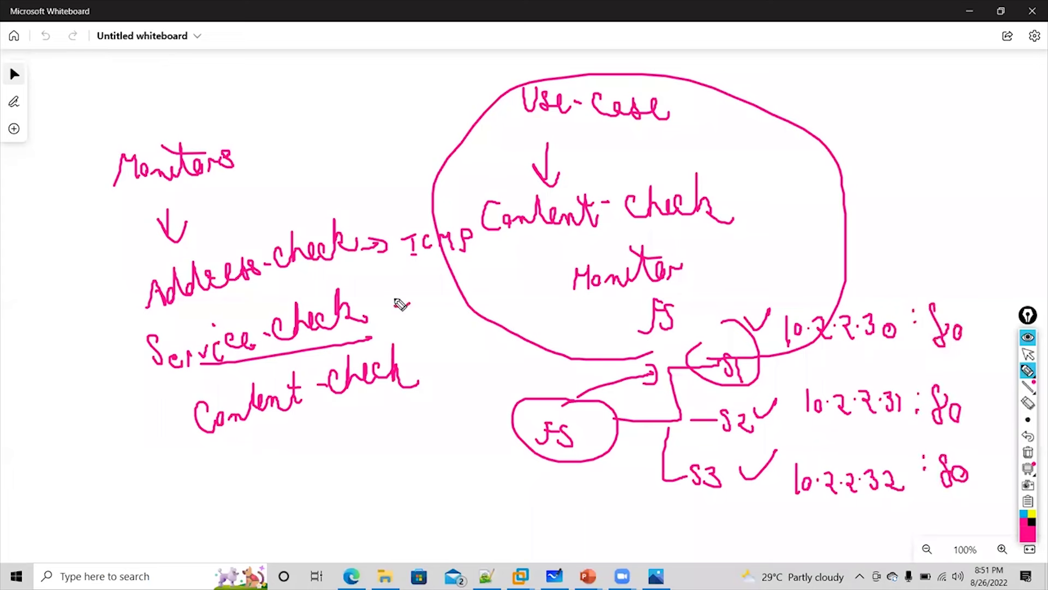
# Draw an arrow from Service-check and handwrite "TCP" beside it.
pyautogui.moveTo(394, 302); pyautogui.dragTo(414, 301)
pyautogui.moveTo(394, 314); pyautogui.dragTo(414, 313)
pyautogui.moveTo(413, 295); pyautogui.dragTo(418, 316)
pyautogui.moveTo(424, 298)
pyautogui.mouseDown()
pyautogui.moveTo(440, 297)
pyautogui.moveTo(433, 317)
pyautogui.mouseUp()
pyautogui.moveTo(459, 305)
pyautogui.mouseDown()
pyautogui.moveTo(458, 317)
pyautogui.moveTo(470, 283)
pyautogui.mouseUp()
pyautogui.moveTo(470, 283); pyautogui.dragTo(471, 295)
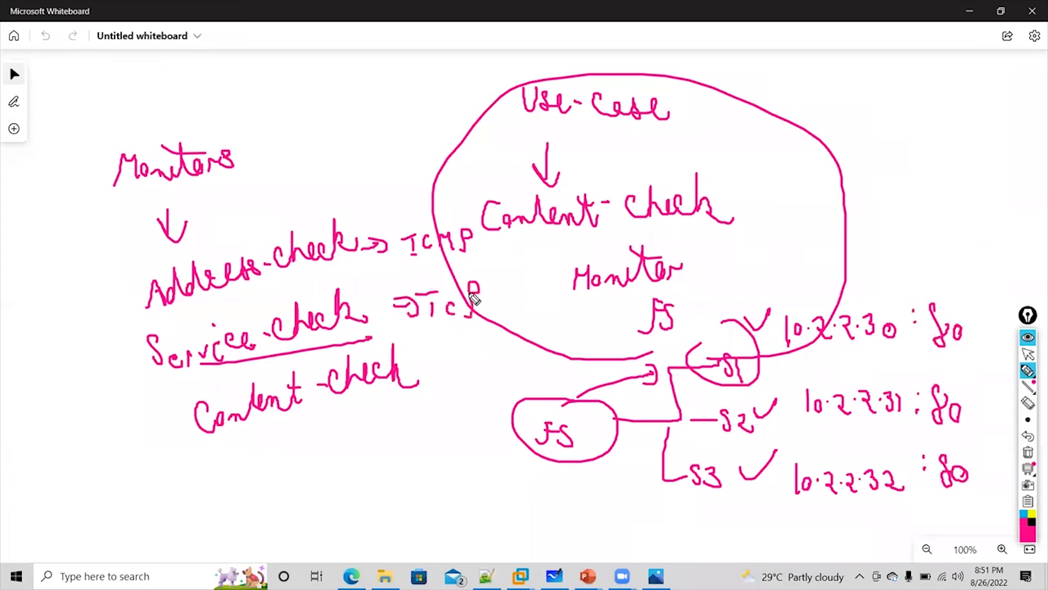
# Underline 10.2.2.30 and Content-check, encircle the three :80 ports, and tick the first server's address and port.
pyautogui.moveTo(793, 350); pyautogui.dragTo(889, 360)
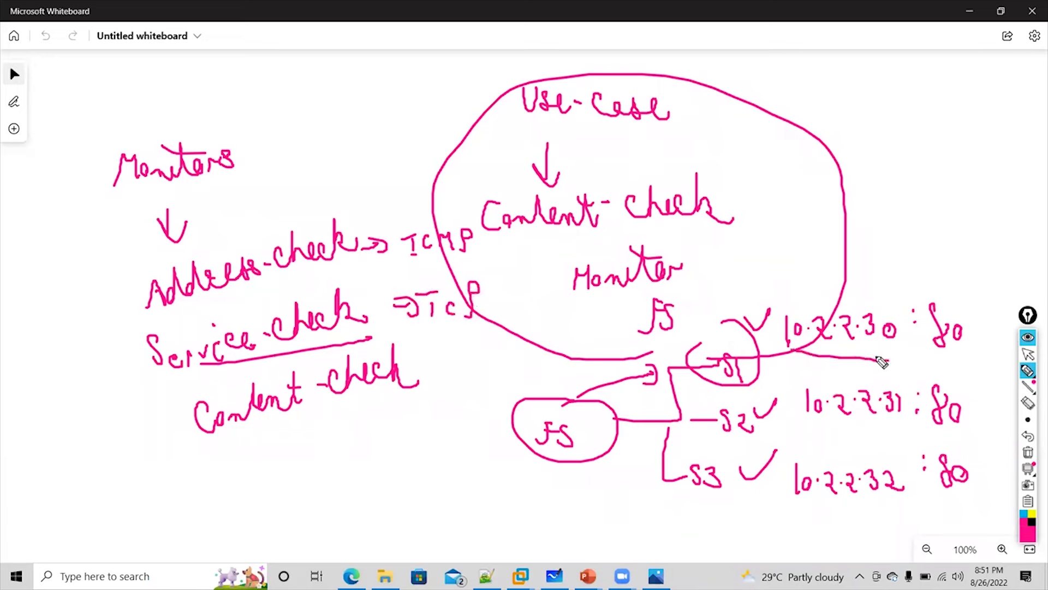
pyautogui.moveTo(938, 264)
pyautogui.mouseDown()
pyautogui.moveTo(896, 489)
pyautogui.moveTo(965, 278)
pyautogui.mouseUp()
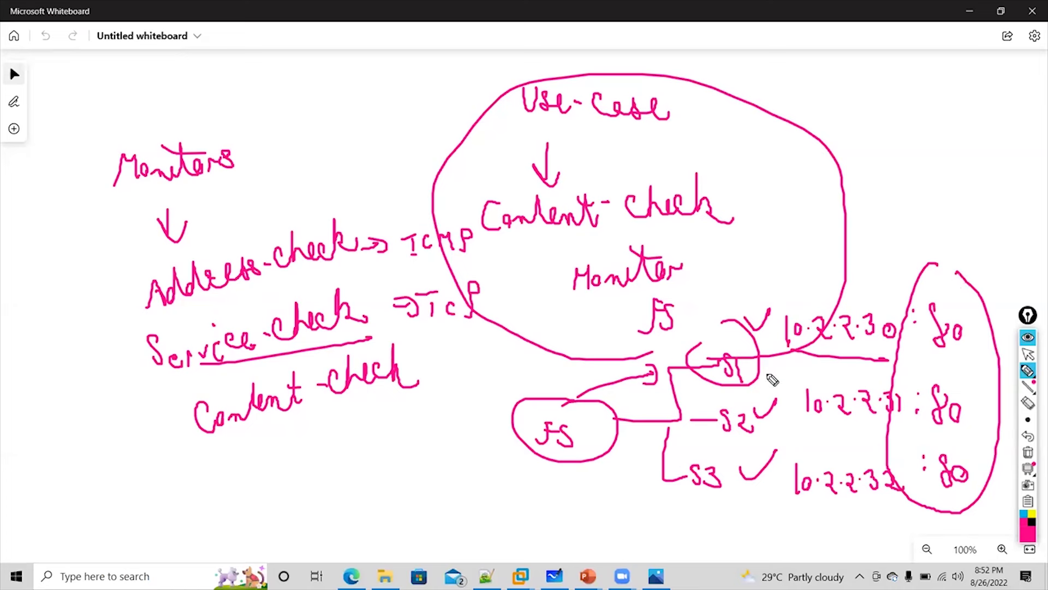
pyautogui.moveTo(261, 434); pyautogui.dragTo(369, 405)
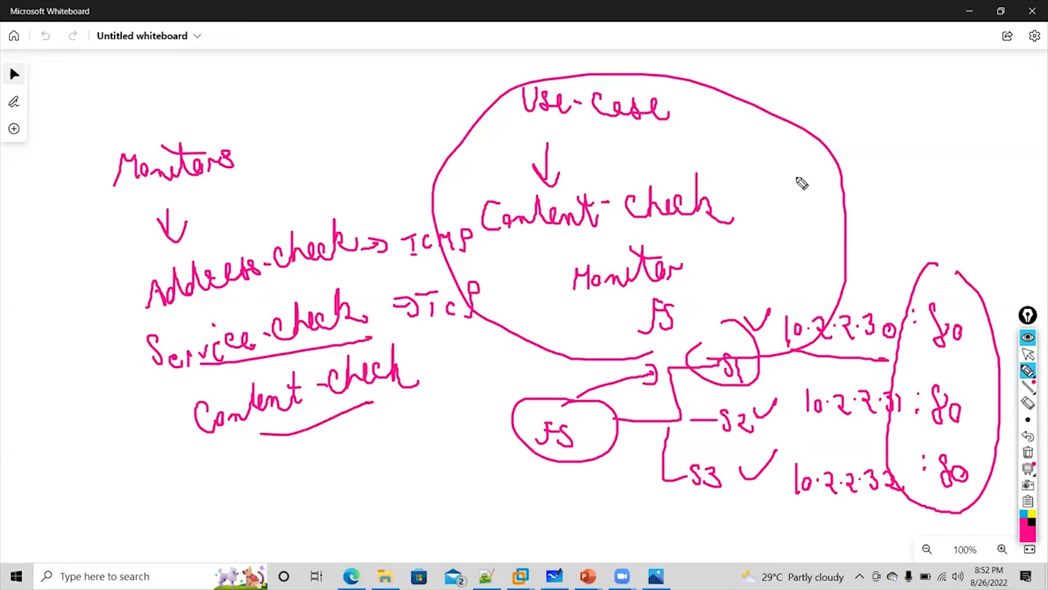
pyautogui.moveTo(810, 283)
pyautogui.mouseDown()
pyautogui.moveTo(814, 297)
pyautogui.moveTo(854, 249)
pyautogui.moveTo(958, 249)
pyautogui.mouseUp()
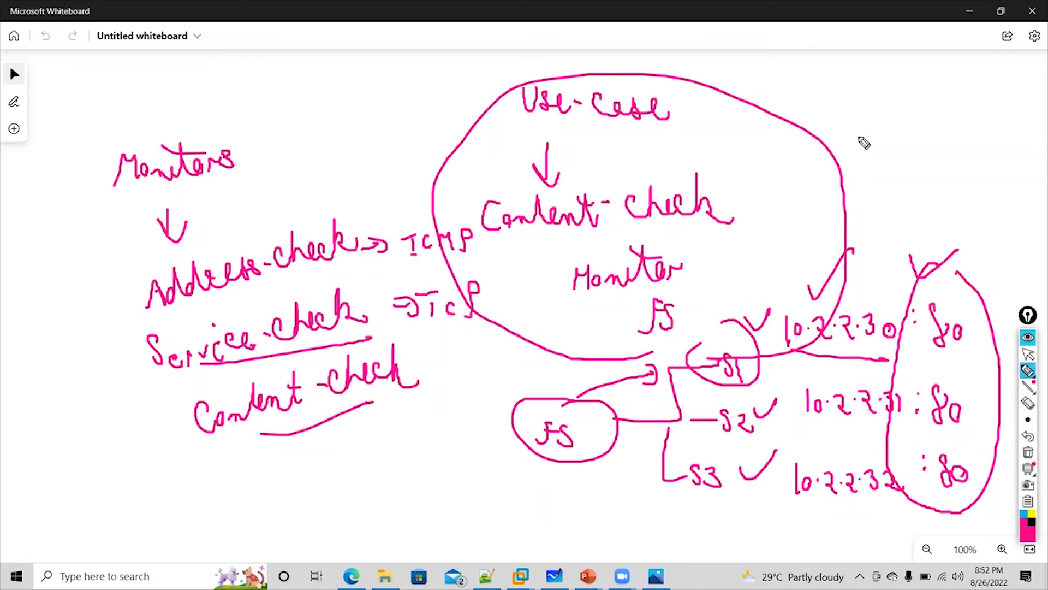
# Draw an arrow from S1 to an encircled "index.html", and handwrite "IP + Port + Data" above the diagram.
pyautogui.moveTo(723, 293)
pyautogui.mouseDown()
pyautogui.moveTo(771, 234)
pyautogui.moveTo(772, 243)
pyautogui.mouseUp()
pyautogui.moveTo(805, 181)
pyautogui.mouseDown()
pyautogui.moveTo(896, 159)
pyautogui.moveTo(957, 183)
pyautogui.moveTo(775, 131)
pyautogui.moveTo(979, 234)
pyautogui.mouseUp()
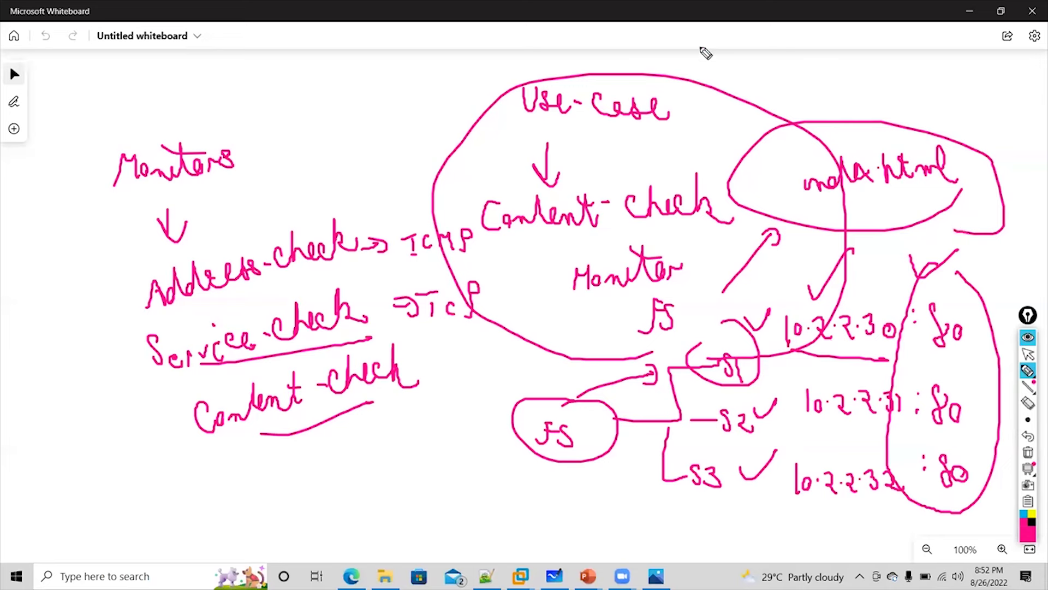
pyautogui.moveTo(710, 50)
pyautogui.mouseDown()
pyautogui.moveTo(756, 77)
pyautogui.moveTo(763, 54)
pyautogui.mouseUp()
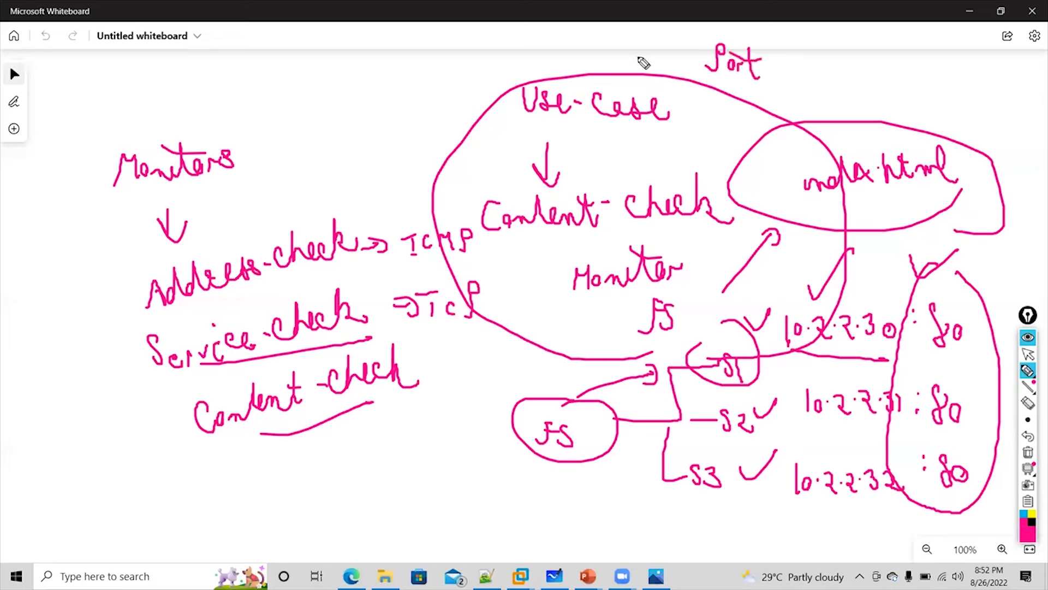
pyautogui.moveTo(640, 52); pyautogui.dragTo(639, 70)
pyautogui.moveTo(626, 50)
pyautogui.mouseDown()
pyautogui.moveTo(647, 49)
pyautogui.moveTo(655, 68)
pyautogui.mouseUp()
pyautogui.moveTo(658, 44)
pyautogui.mouseDown()
pyautogui.moveTo(656, 70)
pyautogui.moveTo(661, 57)
pyautogui.mouseUp()
pyautogui.moveTo(674, 55)
pyautogui.mouseDown()
pyautogui.moveTo(689, 55)
pyautogui.moveTo(681, 72)
pyautogui.mouseUp()
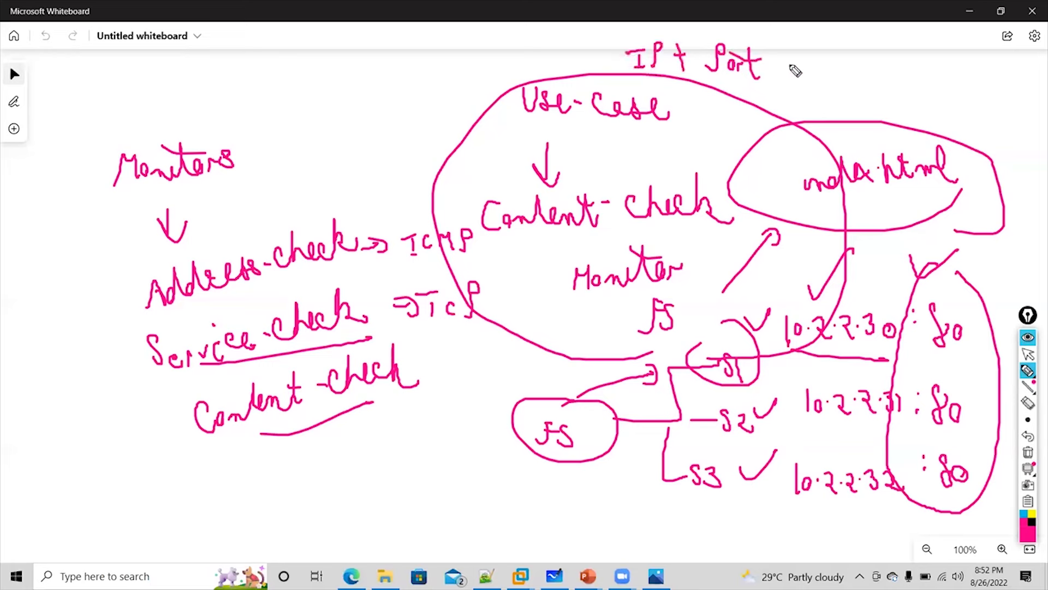
pyautogui.moveTo(776, 66); pyautogui.dragTo(793, 64)
pyautogui.moveTo(784, 55)
pyautogui.mouseDown()
pyautogui.moveTo(785, 75)
pyautogui.moveTo(817, 80)
pyautogui.mouseUp()
pyautogui.moveTo(816, 54); pyautogui.dragTo(859, 90)
pyautogui.moveTo(868, 53)
pyautogui.mouseDown()
pyautogui.moveTo(874, 87)
pyautogui.moveTo(899, 88)
pyautogui.mouseUp()
pyautogui.moveTo(911, 46)
pyautogui.mouseDown()
pyautogui.moveTo(908, 60)
pyautogui.moveTo(935, 66)
pyautogui.mouseUp()
# Handwrite "HTTP" under Content-check and encircle it.
pyautogui.moveTo(316, 437)
pyautogui.mouseDown()
pyautogui.moveTo(319, 461)
pyautogui.moveTo(331, 443)
pyautogui.mouseUp()
pyautogui.moveTo(330, 435); pyautogui.dragTo(332, 460)
pyautogui.moveTo(336, 436)
pyautogui.mouseDown()
pyautogui.moveTo(344, 462)
pyautogui.moveTo(363, 459)
pyautogui.mouseUp()
pyautogui.moveTo(388, 408); pyautogui.dragTo(375, 444)
pyautogui.moveTo(385, 411); pyautogui.dragTo(425, 467)
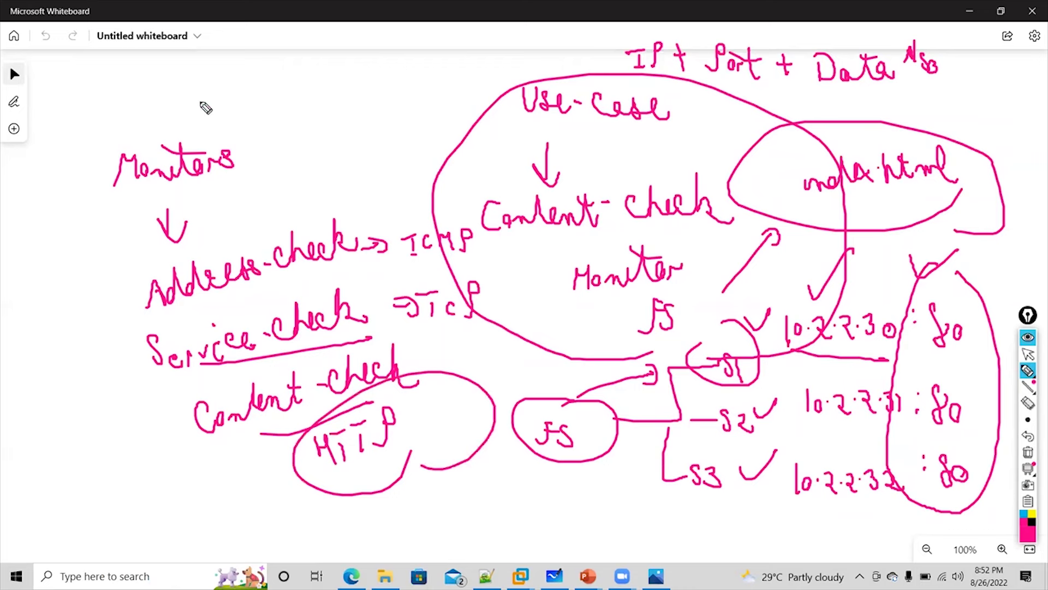
# Handwrite "C" and "F5 → S" above the monitor list, with an encircled "get" request under the F5.
pyautogui.moveTo(226, 79)
pyautogui.mouseDown()
pyautogui.moveTo(201, 98)
pyautogui.moveTo(230, 100)
pyautogui.mouseUp()
pyautogui.moveTo(290, 79)
pyautogui.mouseDown()
pyautogui.moveTo(278, 110)
pyautogui.moveTo(363, 87)
pyautogui.moveTo(375, 97)
pyautogui.mouseUp()
pyautogui.moveTo(310, 115); pyautogui.dragTo(344, 125)
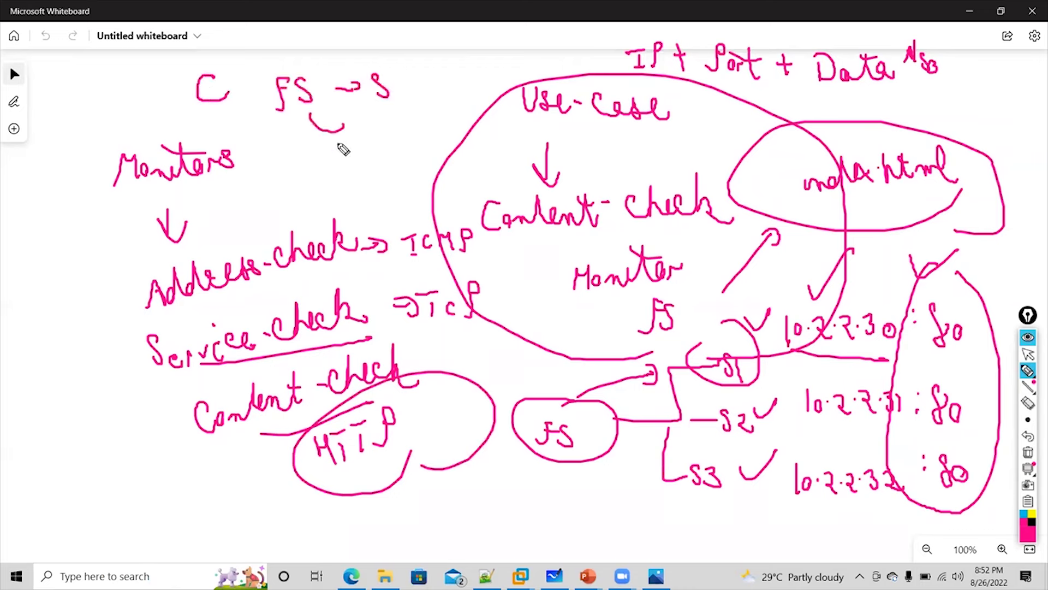
pyautogui.moveTo(317, 163)
pyautogui.mouseDown()
pyautogui.moveTo(300, 185)
pyautogui.moveTo(331, 178)
pyautogui.mouseUp()
pyautogui.moveTo(332, 145)
pyautogui.mouseDown()
pyautogui.moveTo(336, 183)
pyautogui.moveTo(355, 155)
pyautogui.moveTo(349, 192)
pyautogui.mouseUp()
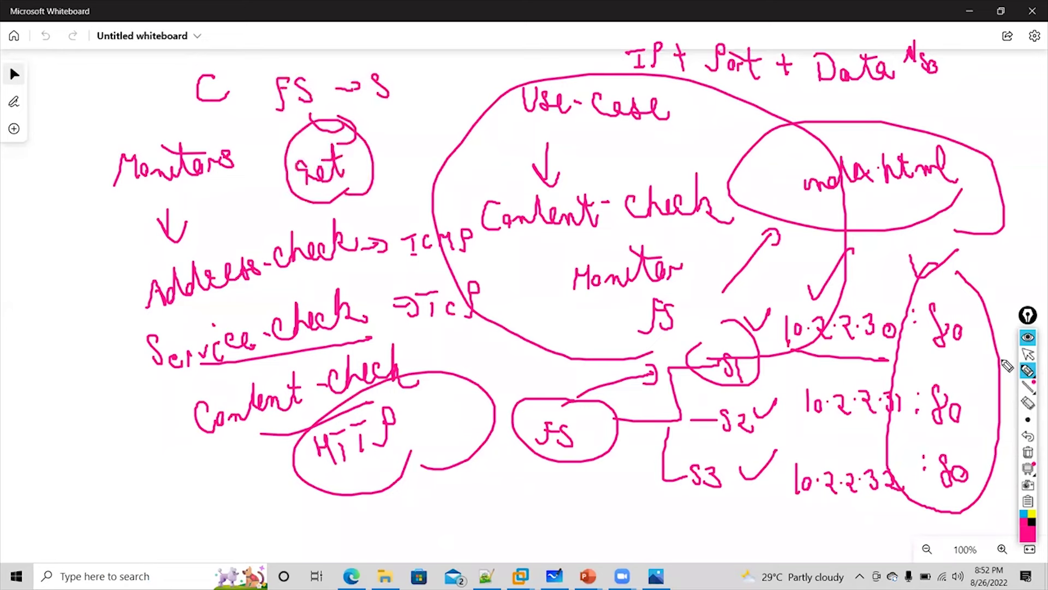
# Switch to the BIG-IP console, clear all ink annotations, and open the Local Traffic monitor list.
pyautogui.click(1028, 354)
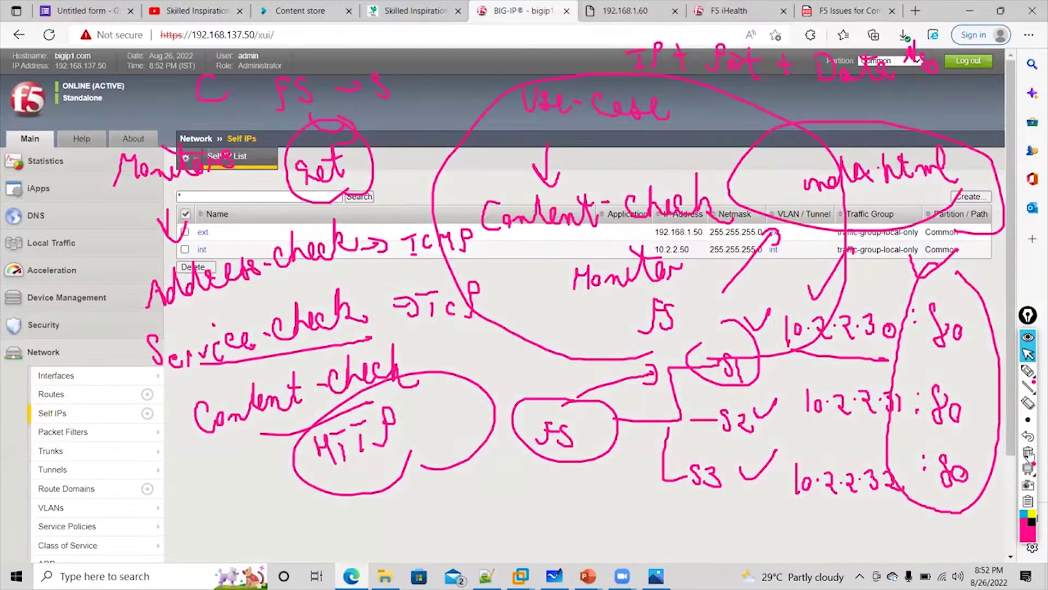
pyautogui.click(1028, 452)
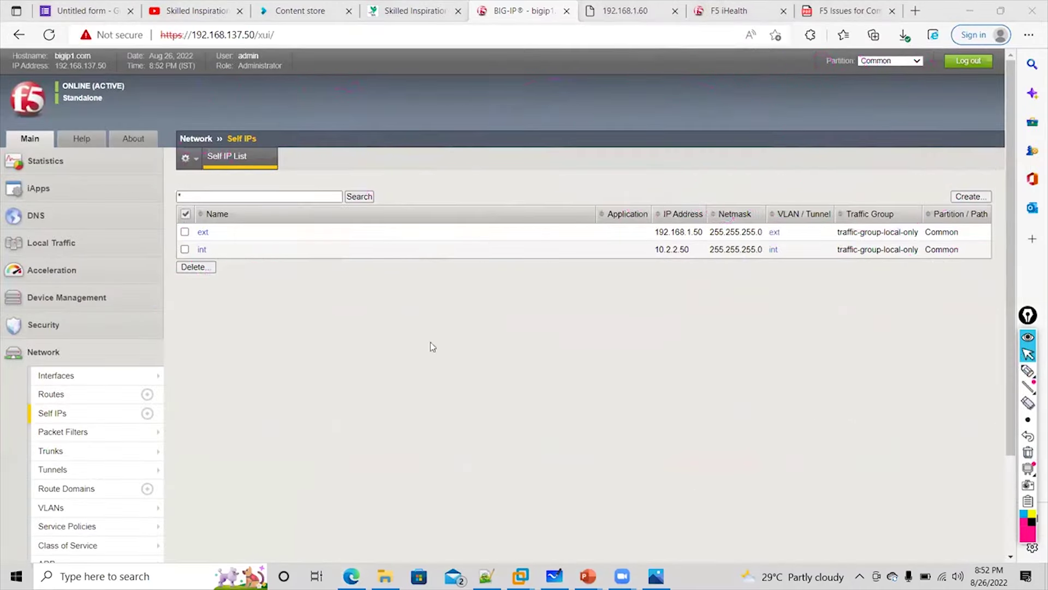
pyautogui.click(63, 242)
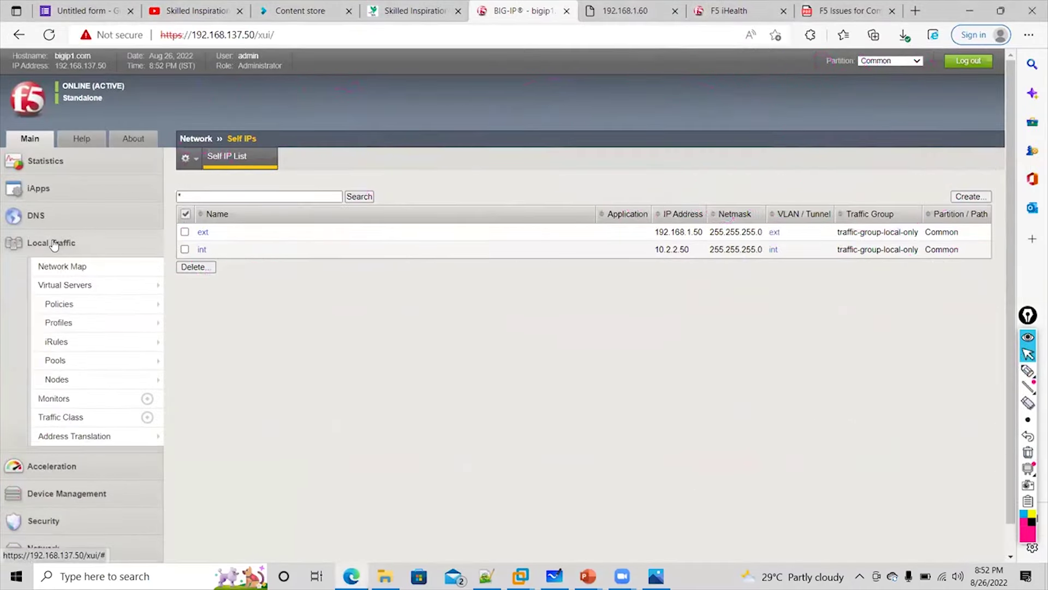
pyautogui.click(67, 401)
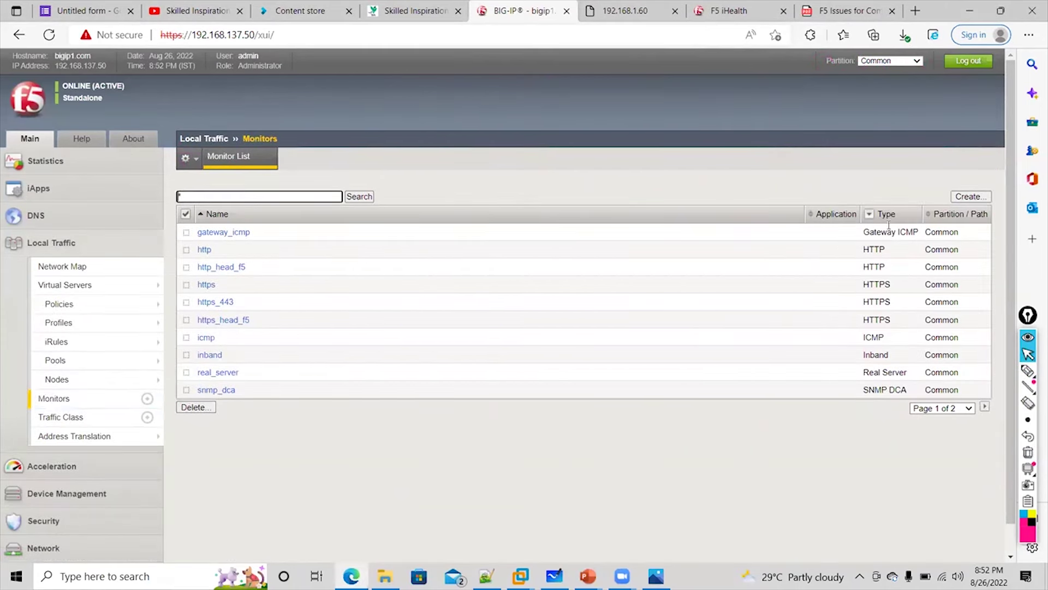
# Start a new monitor named httpmonitor with the type HTTP.
pyautogui.click(986, 199)
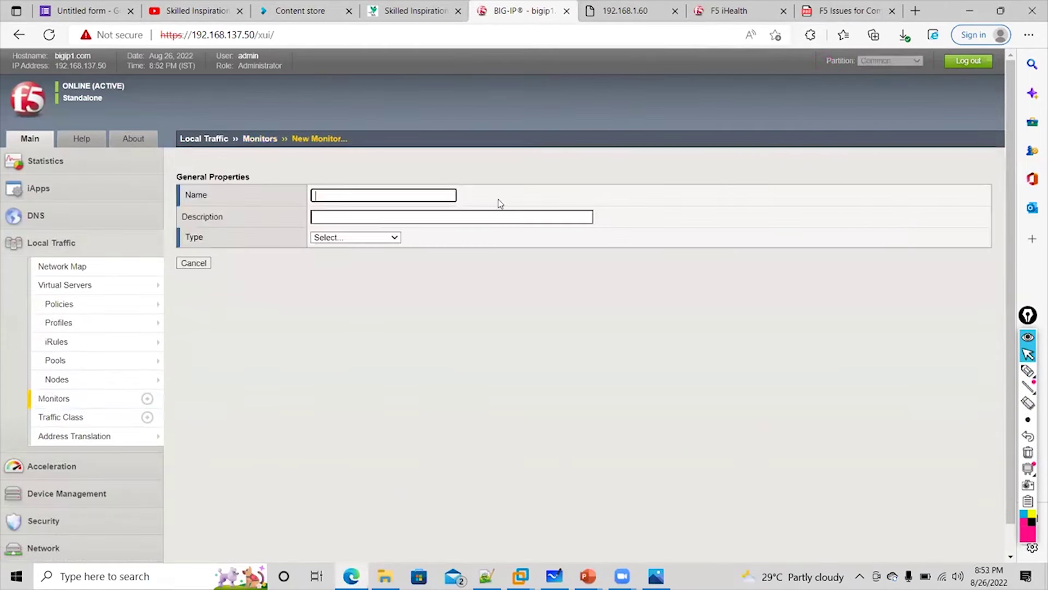
pyautogui.write('httpmonitor')
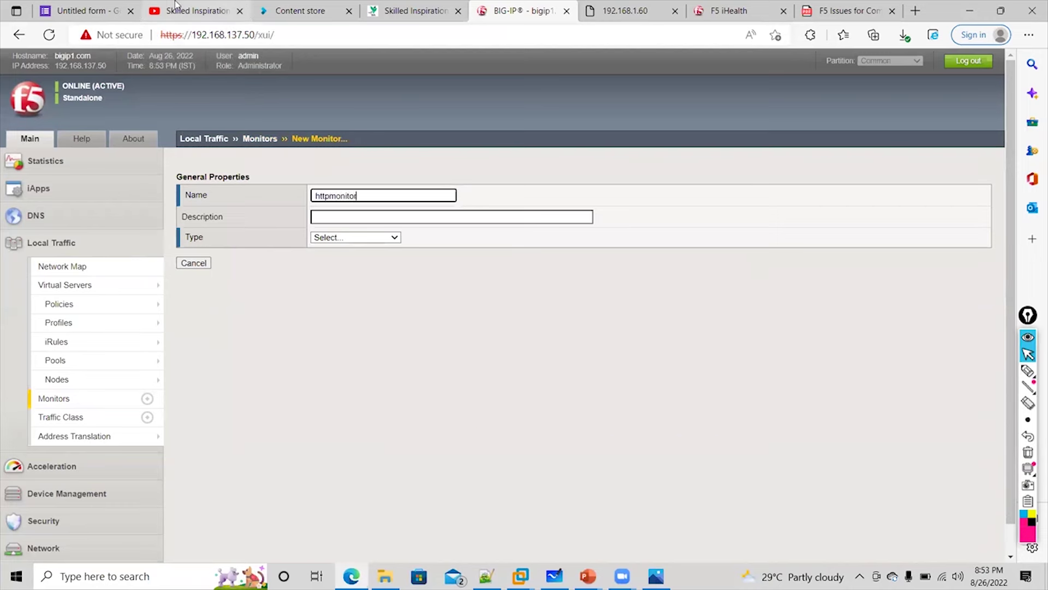
pyautogui.press('Tab')
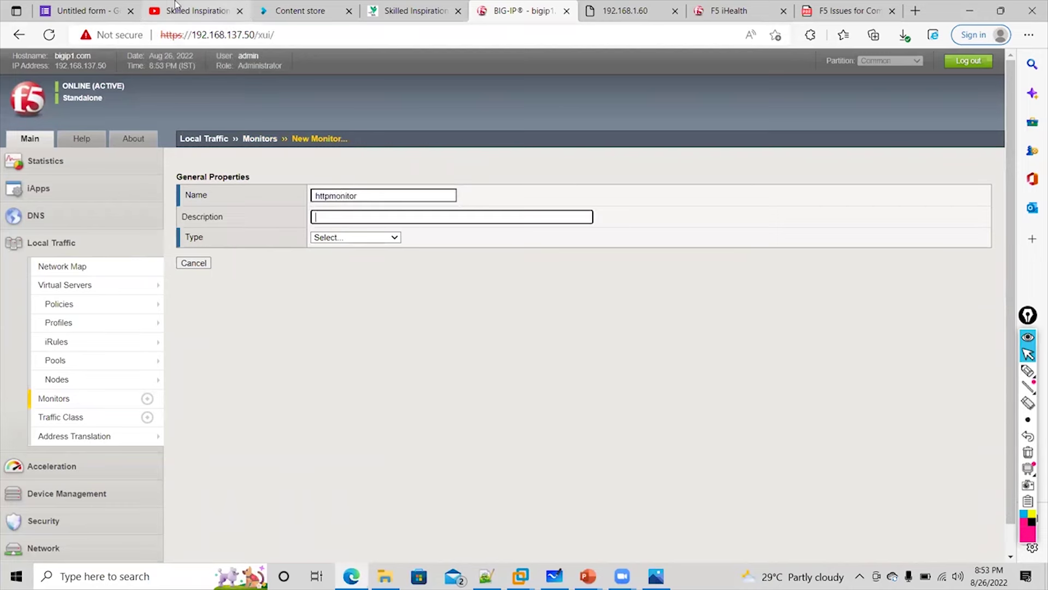
pyautogui.click(326, 239)
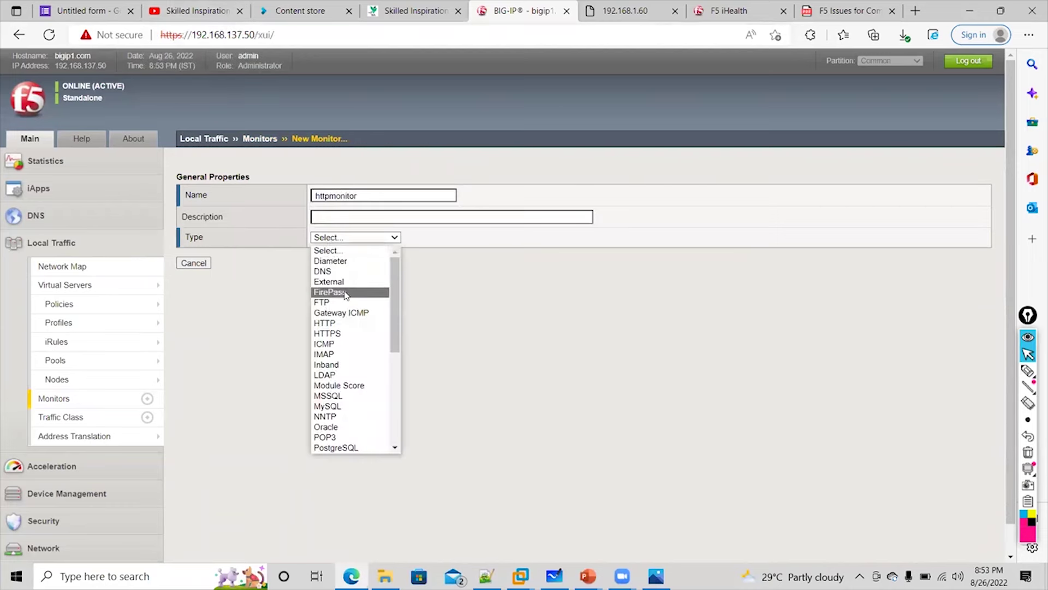
pyautogui.click(351, 325)
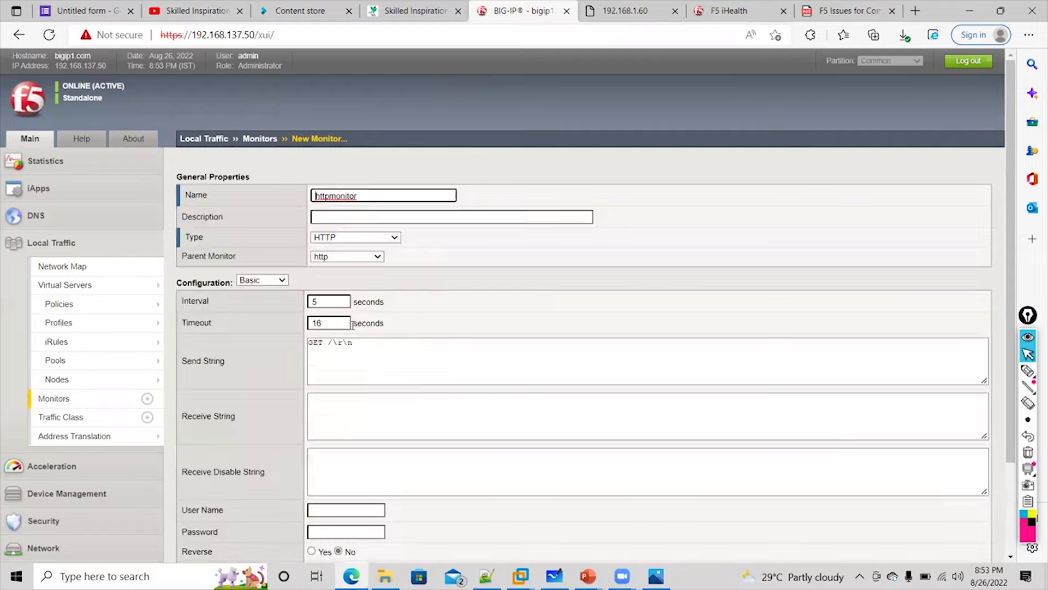
# Encircle the Send String, Receive String and Receive Disable String settings of the new monitor with the pen.
pyautogui.scroll(-1, 601, 327)
pyautogui.click(1028, 371)
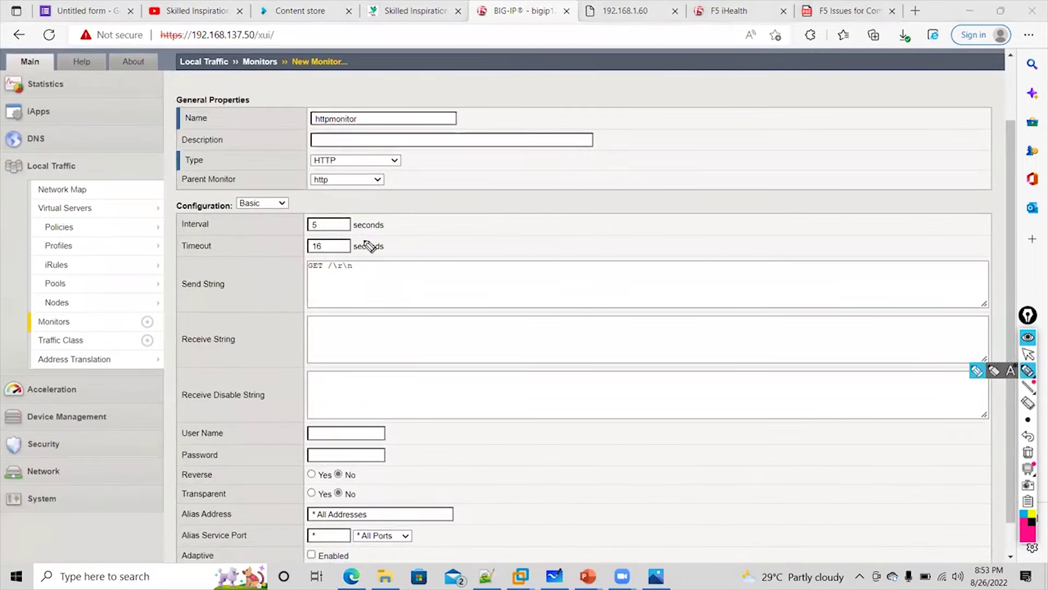
pyautogui.moveTo(365, 250)
pyautogui.mouseDown()
pyautogui.moveTo(300, 241)
pyautogui.moveTo(287, 379)
pyautogui.moveTo(430, 389)
pyautogui.mouseUp()
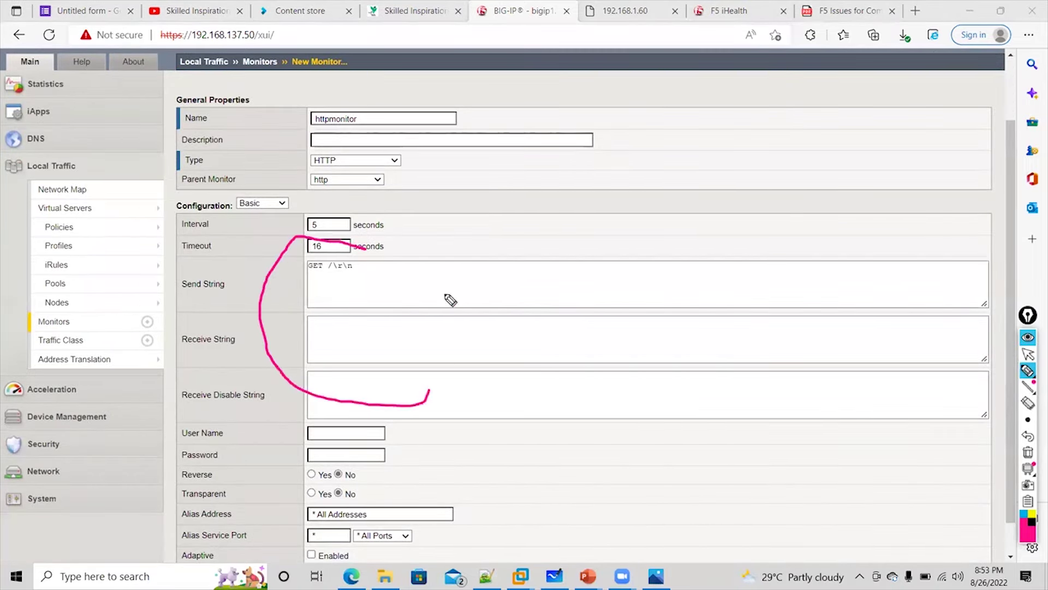
pyautogui.moveTo(451, 300); pyautogui.dragTo(348, 235)
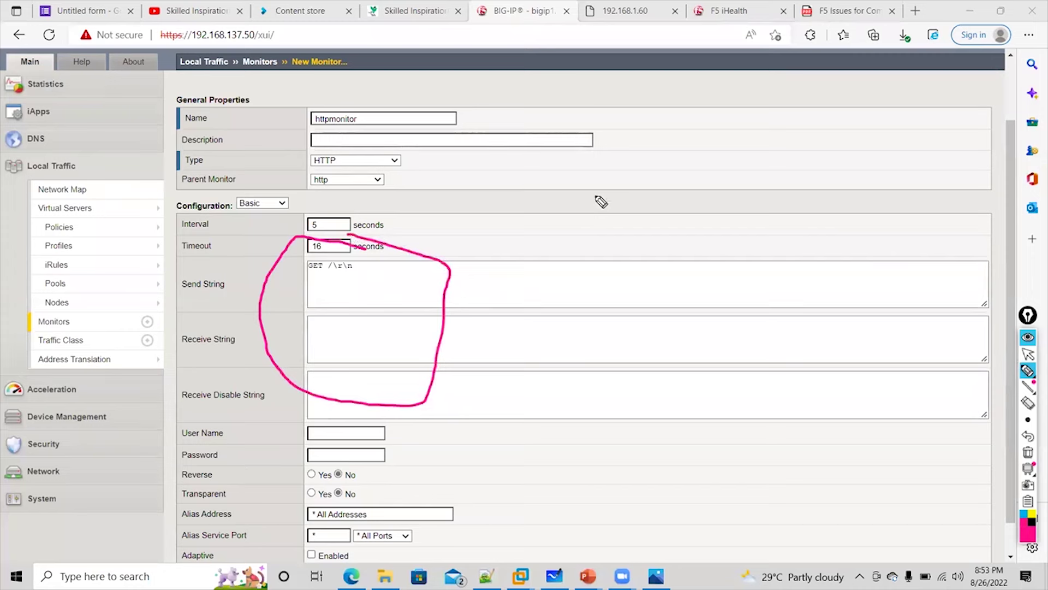
# Handwrite "Send String" and sketch an encircled F5 linked to an encircled S, with "index.html file is present" beneath S.
pyautogui.moveTo(607, 188)
pyautogui.mouseDown()
pyautogui.moveTo(594, 214)
pyautogui.moveTo(744, 211)
pyautogui.moveTo(726, 236)
pyautogui.mouseUp()
pyautogui.moveTo(701, 283); pyautogui.dragTo(702, 284)
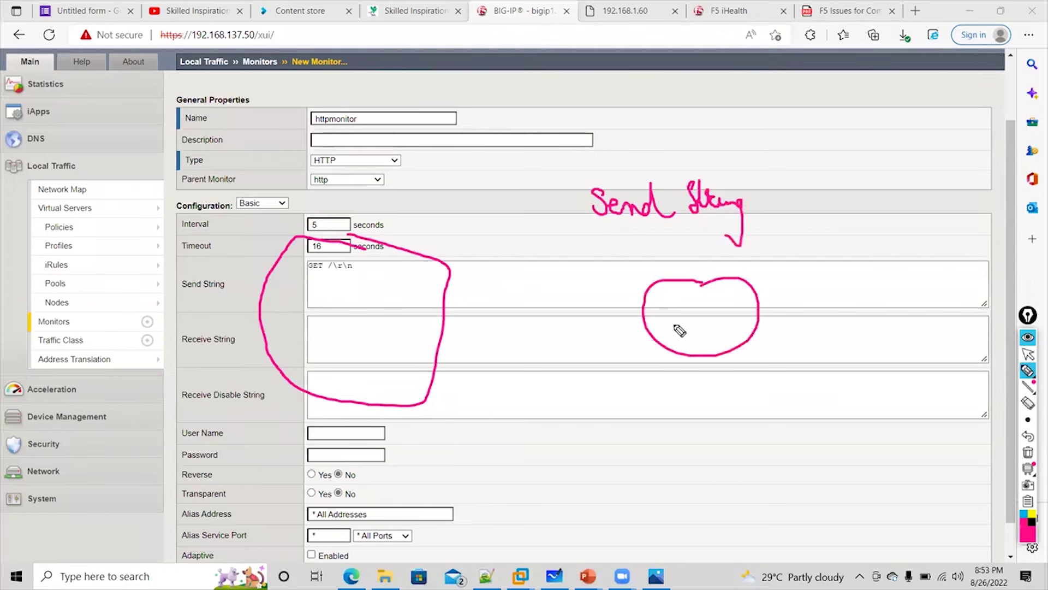
pyautogui.moveTo(680, 331)
pyautogui.mouseDown()
pyautogui.moveTo(693, 300)
pyautogui.moveTo(858, 316)
pyautogui.moveTo(887, 336)
pyautogui.moveTo(895, 386)
pyautogui.mouseUp()
pyautogui.moveTo(822, 414)
pyautogui.mouseDown()
pyautogui.moveTo(881, 412)
pyautogui.moveTo(913, 398)
pyautogui.moveTo(931, 411)
pyautogui.moveTo(859, 421)
pyautogui.moveTo(896, 418)
pyautogui.moveTo(901, 452)
pyautogui.mouseUp()
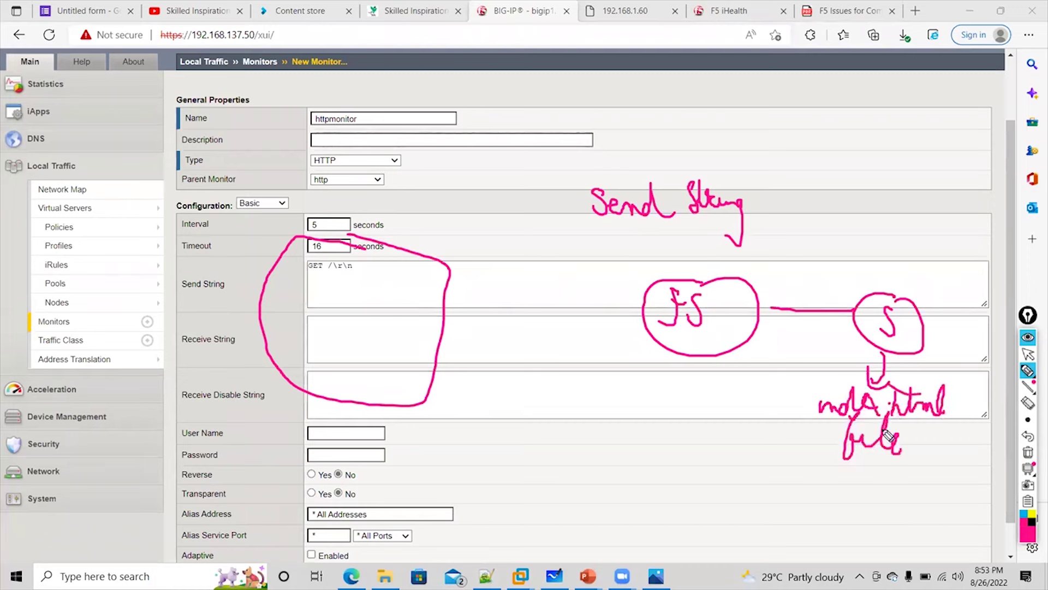
pyautogui.moveTo(807, 483)
pyautogui.mouseDown()
pyautogui.moveTo(845, 475)
pyautogui.moveTo(860, 489)
pyautogui.moveTo(884, 476)
pyautogui.moveTo(916, 492)
pyautogui.moveTo(899, 470)
pyautogui.mouseUp()
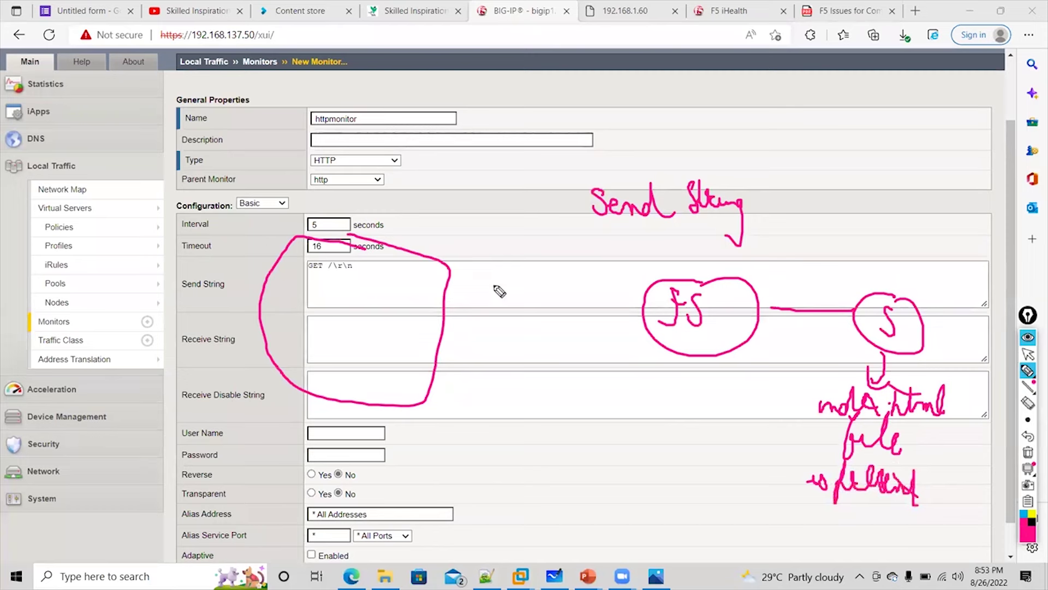
# Draw an arrow from the send string to a handwritten "Get", and write "HTTP → Request ↓ Response" above the diagram.
pyautogui.moveTo(386, 268); pyautogui.dragTo(411, 284)
pyautogui.moveTo(481, 260)
pyautogui.mouseDown()
pyautogui.moveTo(475, 283)
pyautogui.moveTo(519, 284)
pyautogui.mouseUp()
pyautogui.moveTo(505, 269); pyautogui.dragTo(526, 266)
pyautogui.moveTo(604, 132)
pyautogui.mouseDown()
pyautogui.moveTo(615, 147)
pyautogui.moveTo(657, 161)
pyautogui.moveTo(693, 140)
pyautogui.moveTo(729, 152)
pyautogui.moveTo(778, 136)
pyautogui.moveTo(887, 150)
pyautogui.mouseUp()
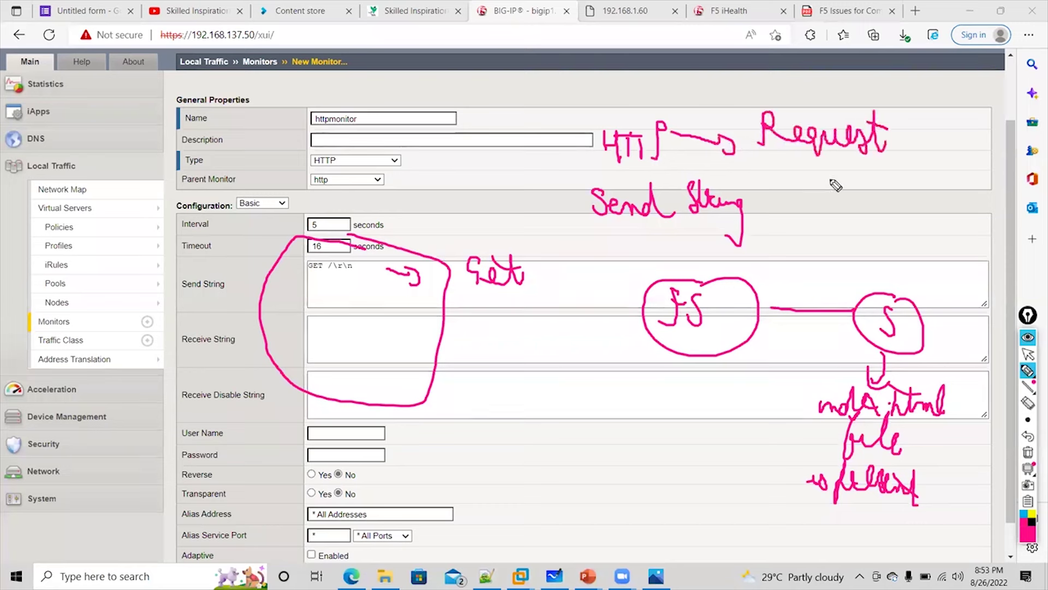
pyautogui.moveTo(812, 191)
pyautogui.mouseDown()
pyautogui.moveTo(812, 224)
pyautogui.moveTo(786, 260)
pyautogui.moveTo(873, 250)
pyautogui.mouseUp()
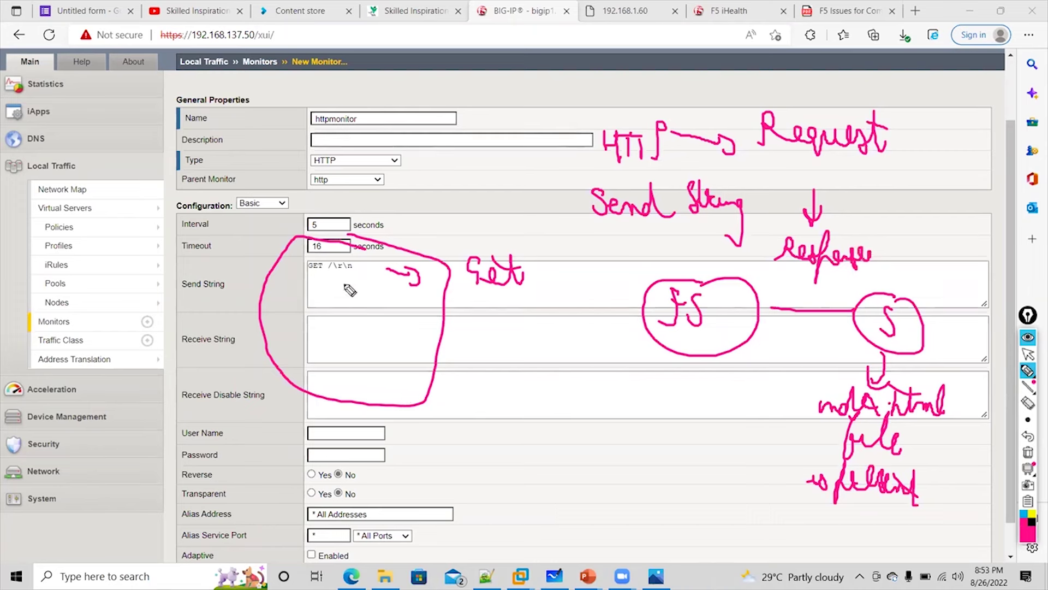
# Handwrite "Get /index.html" with the path underlined and an encircled "200 OK" below, plus an arrow and an encircled "Down" above S.
pyautogui.moveTo(375, 349)
pyautogui.mouseDown()
pyautogui.moveTo(372, 370)
pyautogui.moveTo(411, 349)
pyautogui.moveTo(459, 372)
pyautogui.moveTo(548, 350)
pyautogui.moveTo(599, 365)
pyautogui.mouseUp()
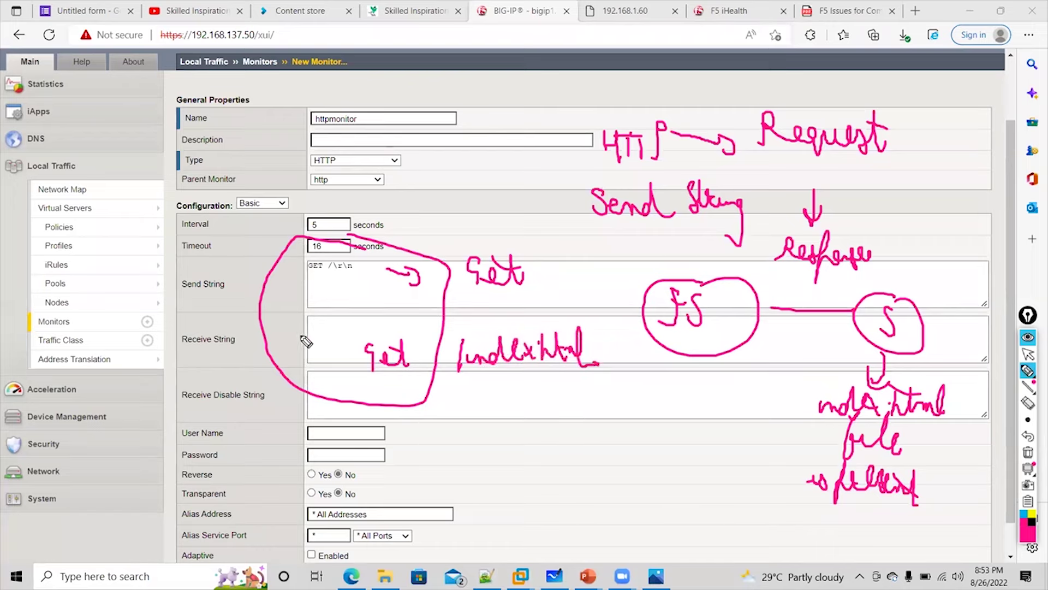
pyautogui.moveTo(461, 422)
pyautogui.mouseDown()
pyautogui.moveTo(472, 437)
pyautogui.moveTo(555, 417)
pyautogui.moveTo(572, 464)
pyautogui.moveTo(579, 437)
pyautogui.mouseUp()
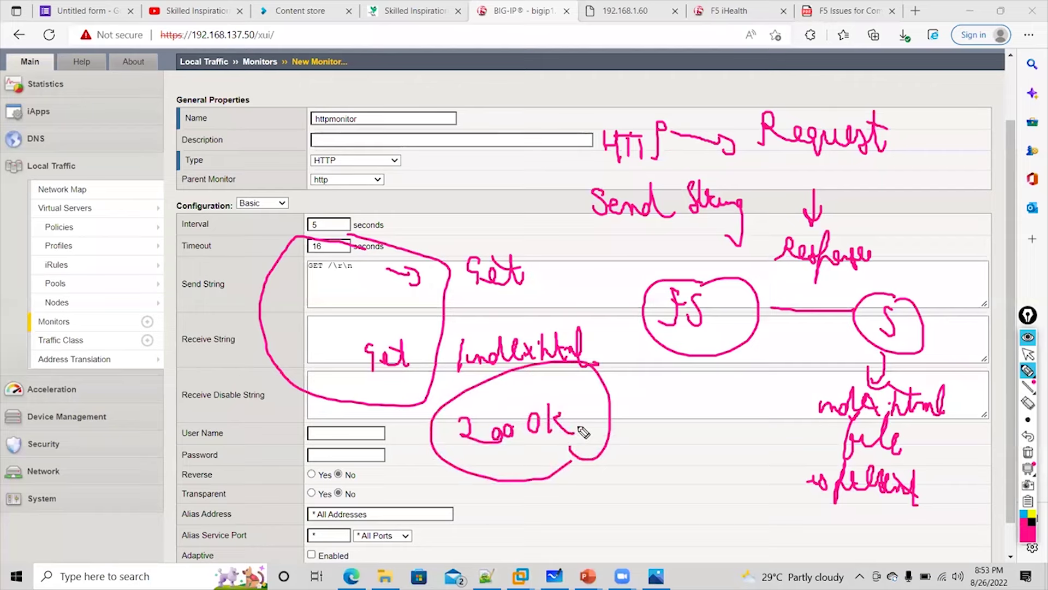
pyautogui.moveTo(469, 374); pyautogui.dragTo(546, 370)
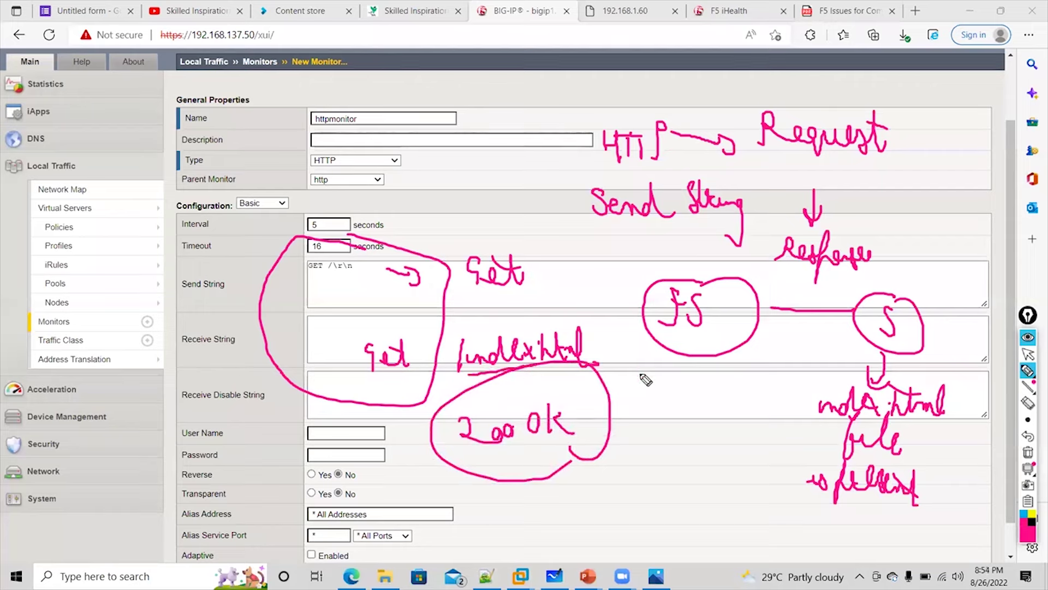
pyautogui.moveTo(639, 369)
pyautogui.mouseDown()
pyautogui.moveTo(663, 370)
pyautogui.moveTo(677, 387)
pyautogui.mouseUp()
pyautogui.moveTo(891, 253)
pyautogui.mouseDown()
pyautogui.moveTo(911, 278)
pyautogui.moveTo(961, 277)
pyautogui.moveTo(935, 287)
pyautogui.mouseUp()
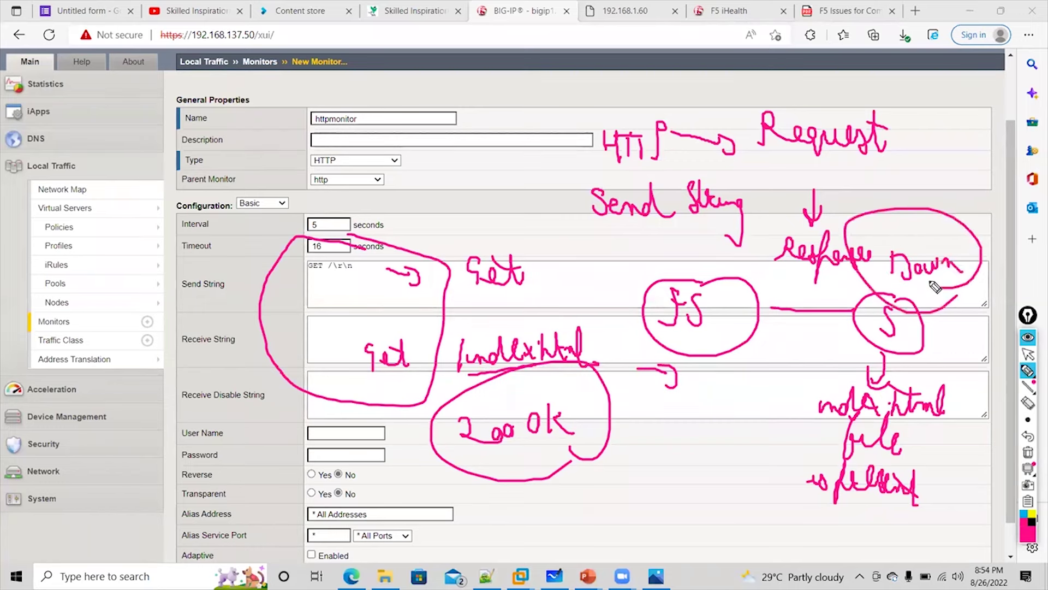
# Switch to the XP-Outside3 virtual machine in VMware Workstation, dismiss the Removable Devices hint, and clear all ink annotations.
pyautogui.click(1028, 354)
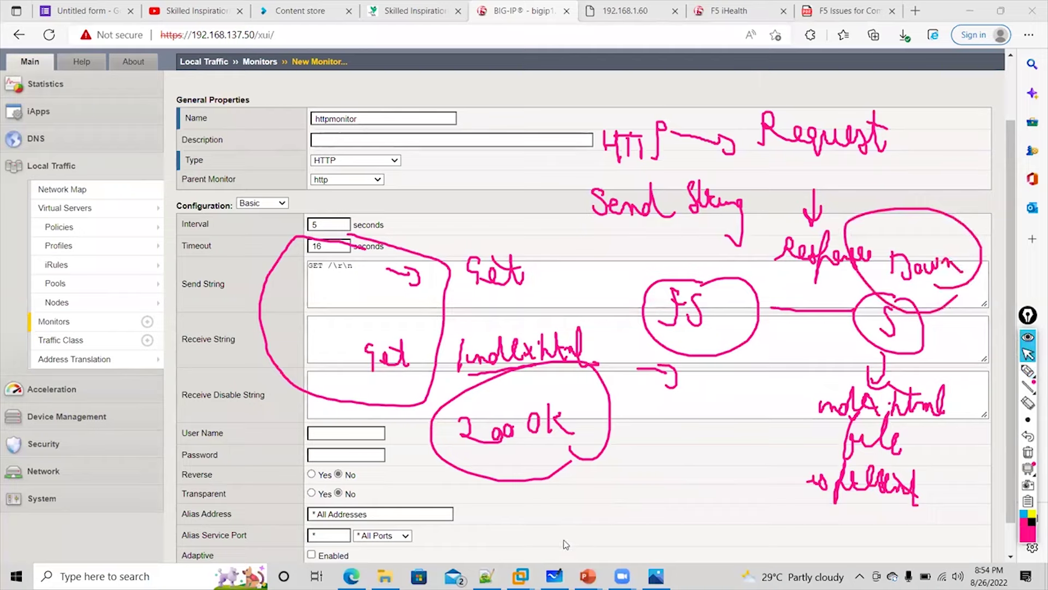
pyautogui.moveTo(520, 576)
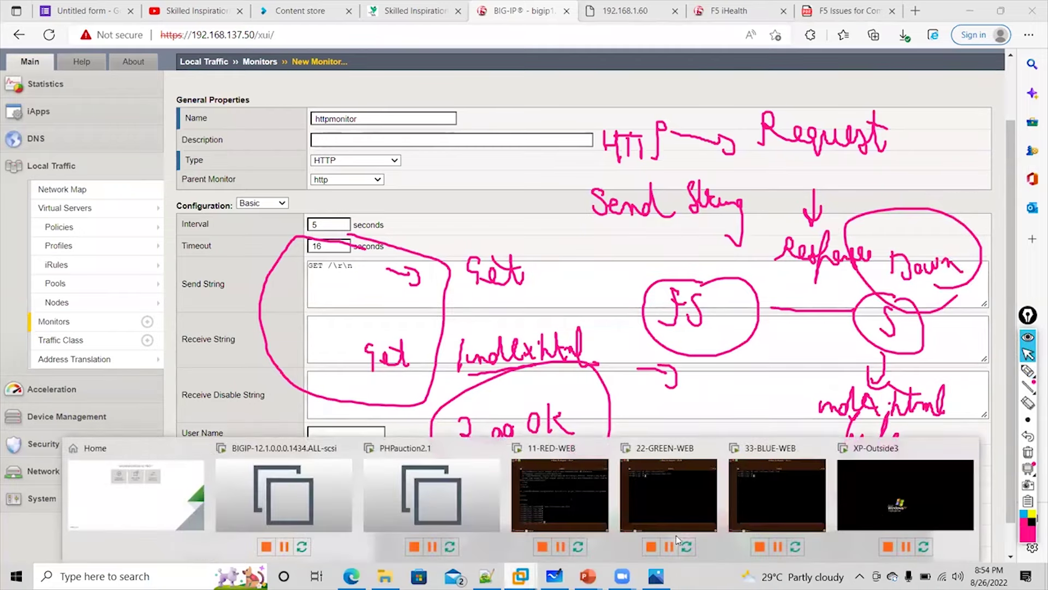
pyautogui.click(921, 497)
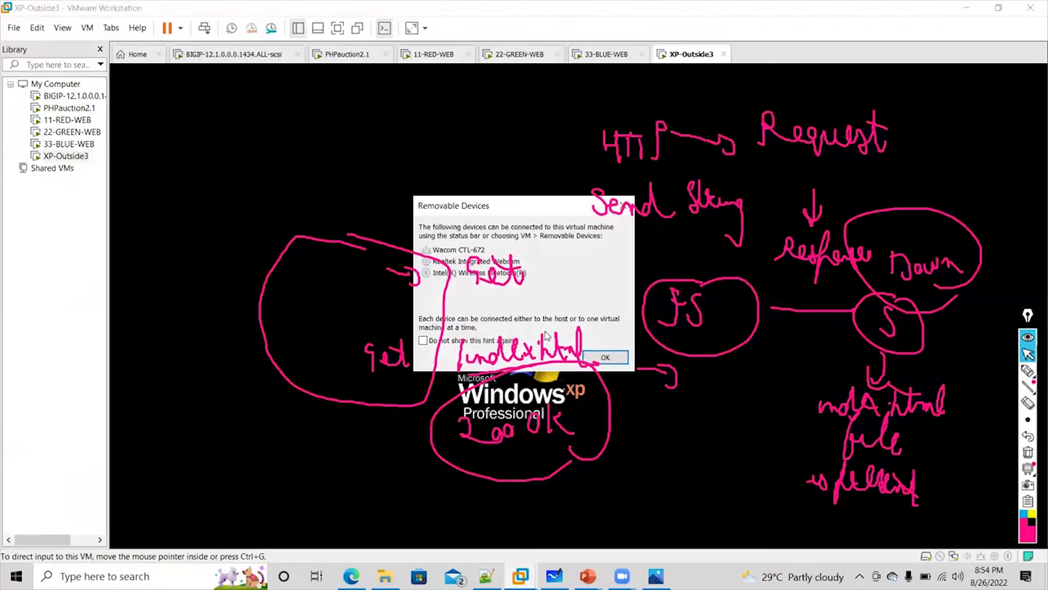
pyautogui.click(623, 205)
pyautogui.click(1028, 452)
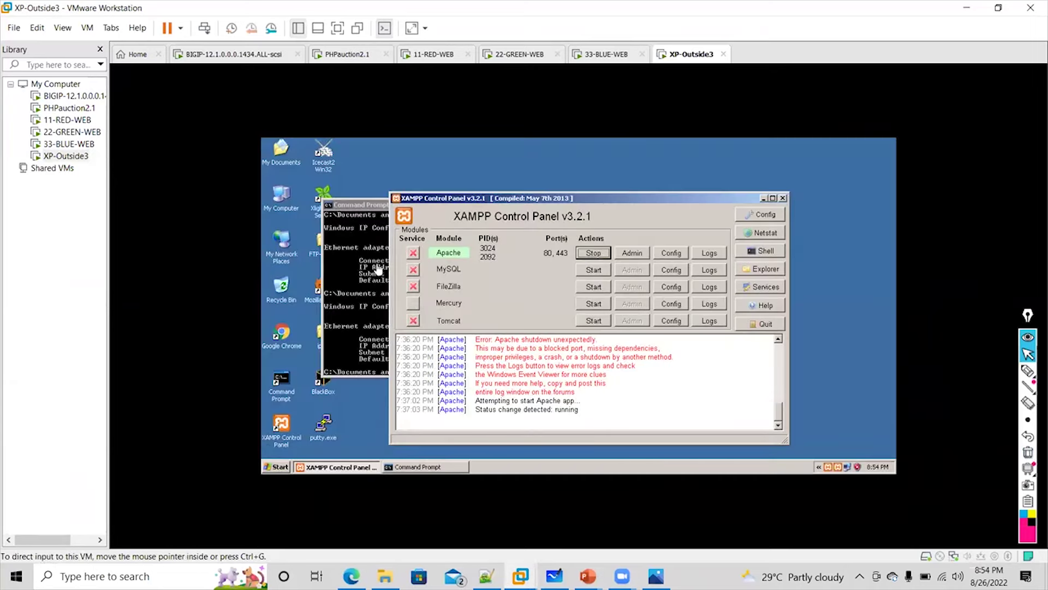
# Minimize the XAMPP Control Panel and Command Prompt, and open the C:\xampp\htdocs folder in a maximized window.
pyautogui.click(761, 198)
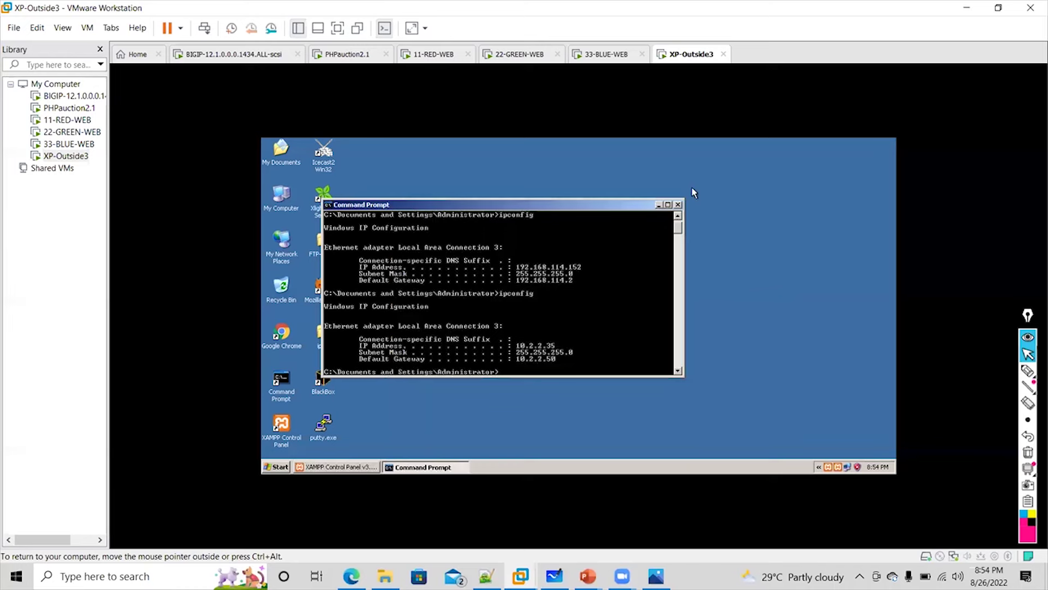
pyautogui.click(659, 205)
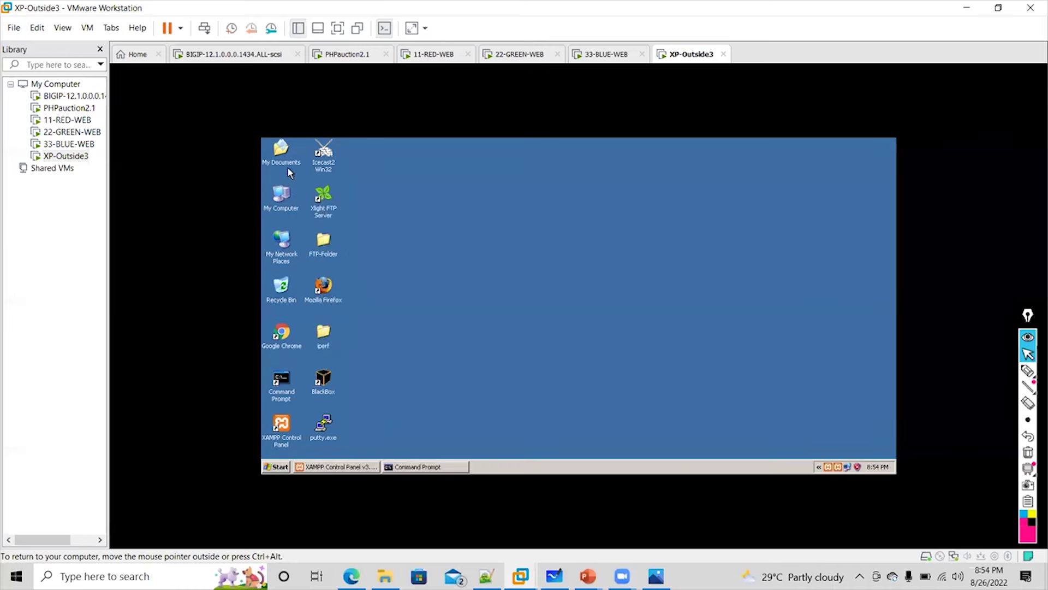
pyautogui.doubleClick(283, 192)
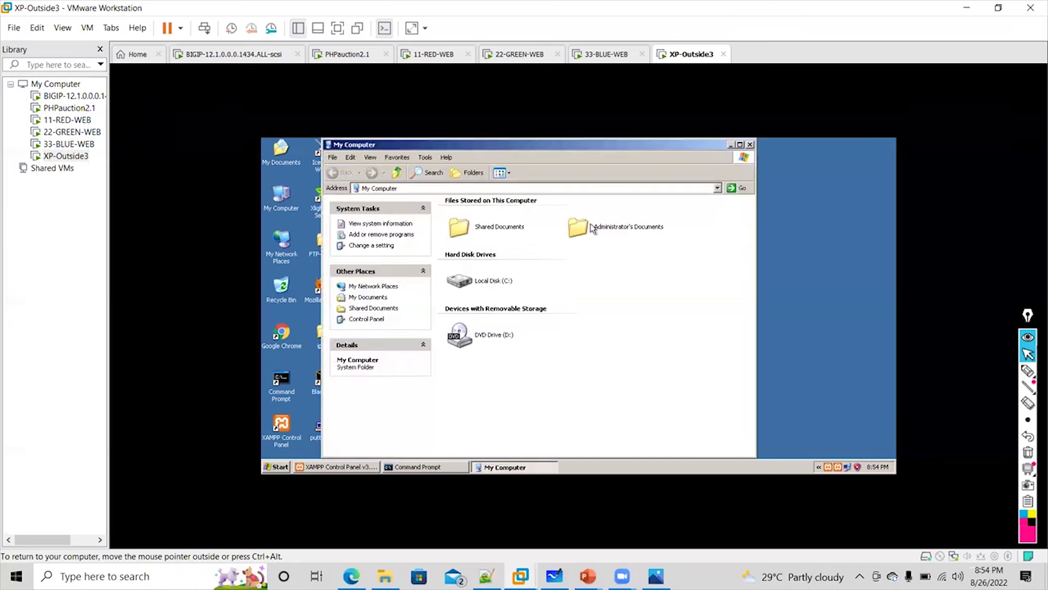
pyautogui.doubleClick(510, 281)
pyautogui.doubleClick(601, 248)
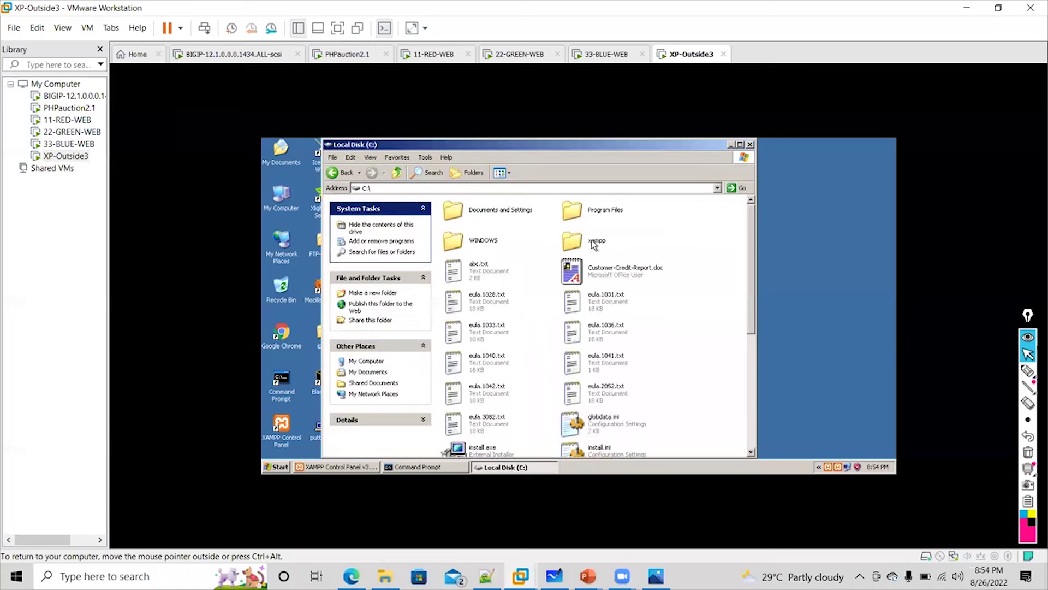
pyautogui.click(739, 145)
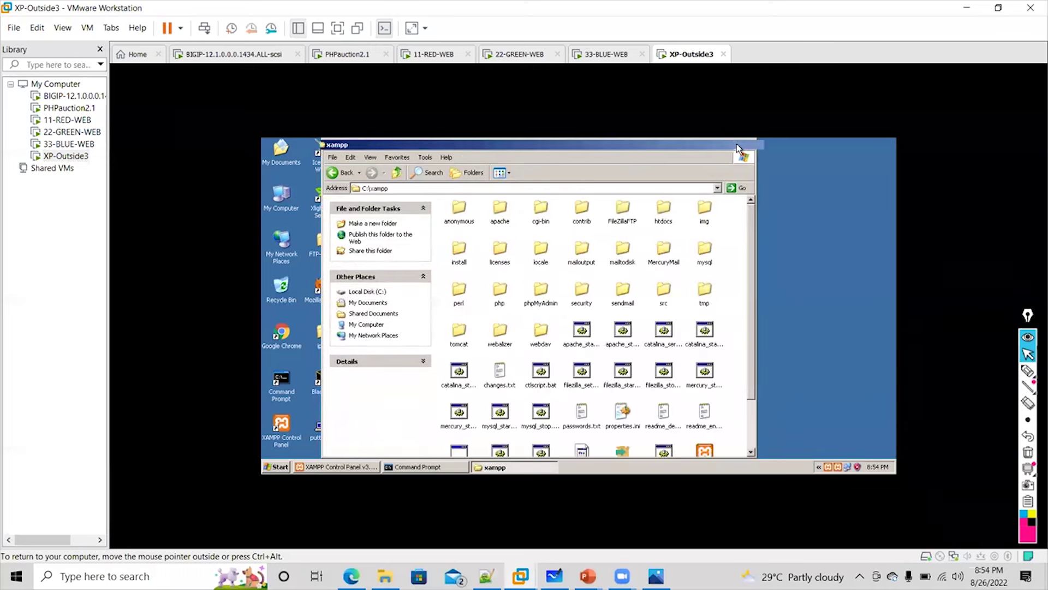
pyautogui.doubleClick(601, 205)
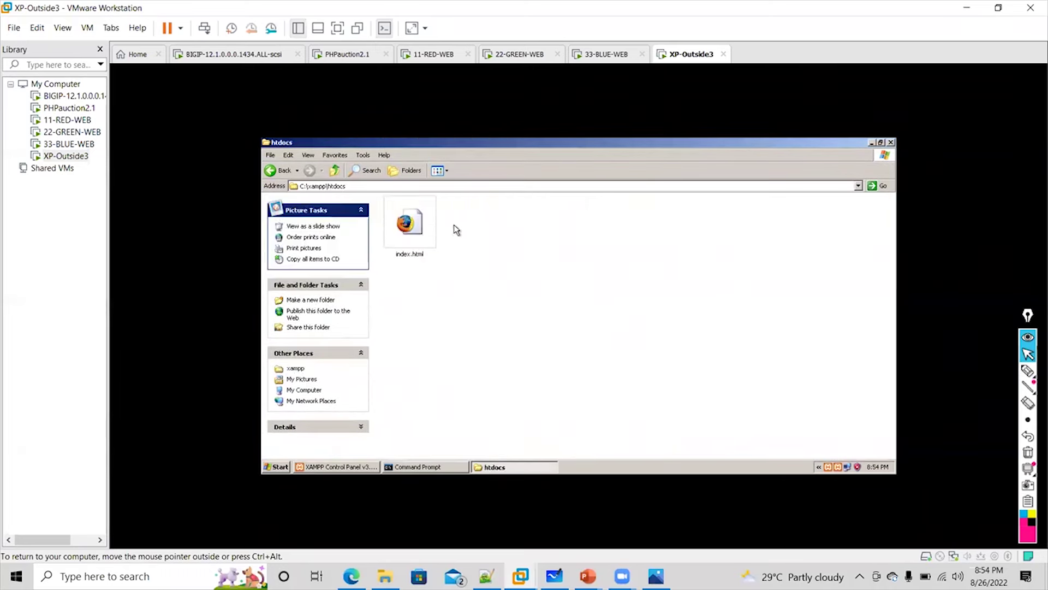
# Select index.html and draw an arrow from it to an encircled X.
pyautogui.click(407, 224)
pyautogui.click(1028, 371)
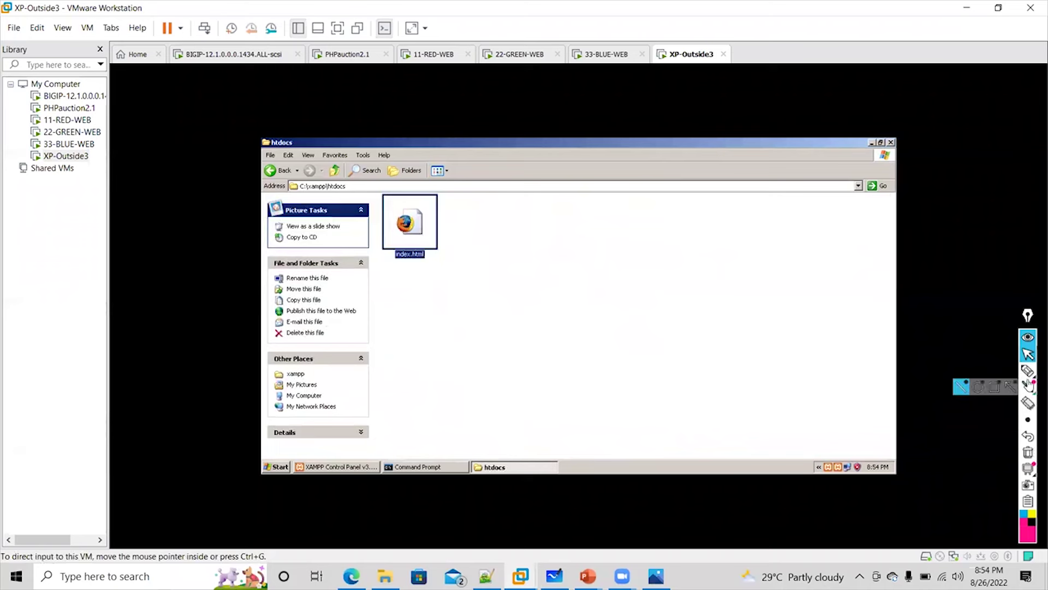
pyautogui.moveTo(436, 266); pyautogui.dragTo(475, 285)
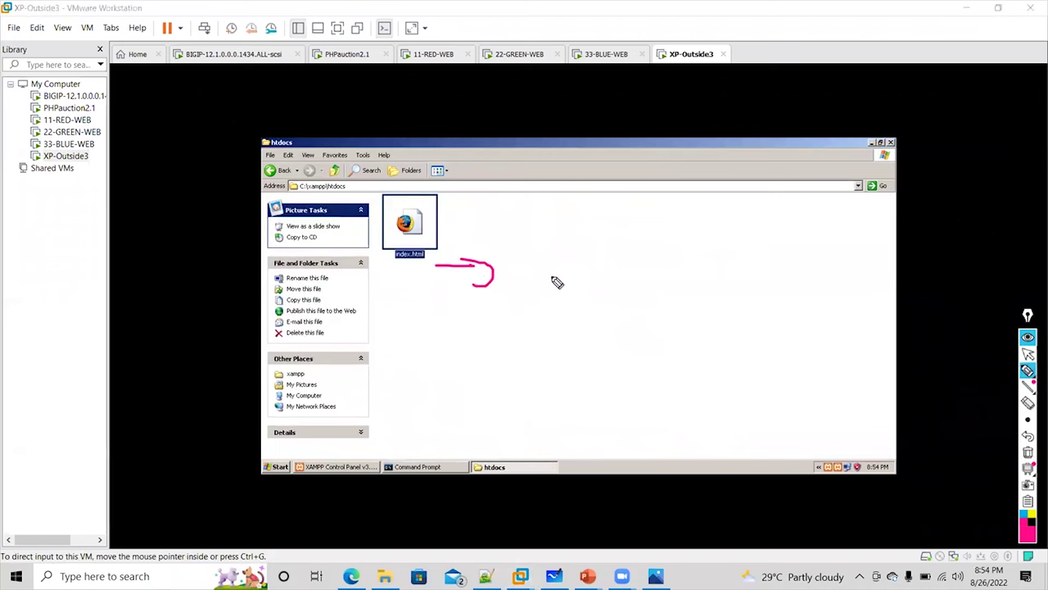
pyautogui.moveTo(562, 264); pyautogui.dragTo(536, 297)
pyautogui.moveTo(538, 263)
pyautogui.mouseDown()
pyautogui.moveTo(571, 295)
pyautogui.moveTo(571, 312)
pyautogui.mouseUp()
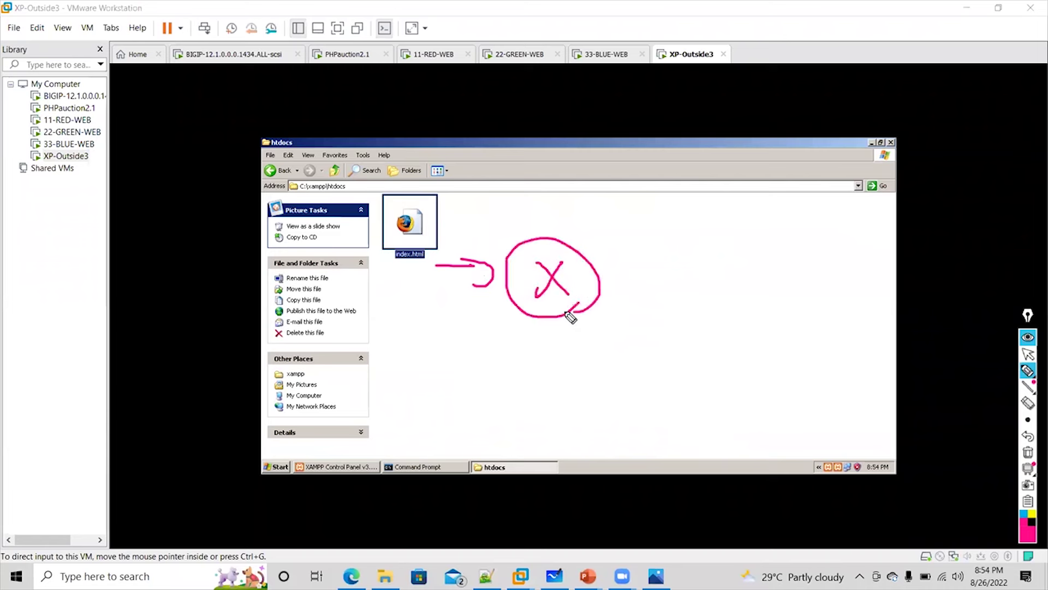
# Handwrite "F5 → Server" with "Down" beneath it in the empty area of the folder.
pyautogui.moveTo(658, 330)
pyautogui.mouseDown()
pyautogui.moveTo(677, 314)
pyautogui.moveTo(689, 326)
pyautogui.moveTo(762, 326)
pyautogui.moveTo(801, 339)
pyautogui.mouseUp()
pyautogui.moveTo(801, 326)
pyautogui.mouseDown()
pyautogui.moveTo(815, 339)
pyautogui.moveTo(837, 326)
pyautogui.mouseUp()
pyautogui.moveTo(752, 373)
pyautogui.mouseDown()
pyautogui.moveTo(782, 403)
pyautogui.moveTo(820, 403)
pyautogui.mouseUp()
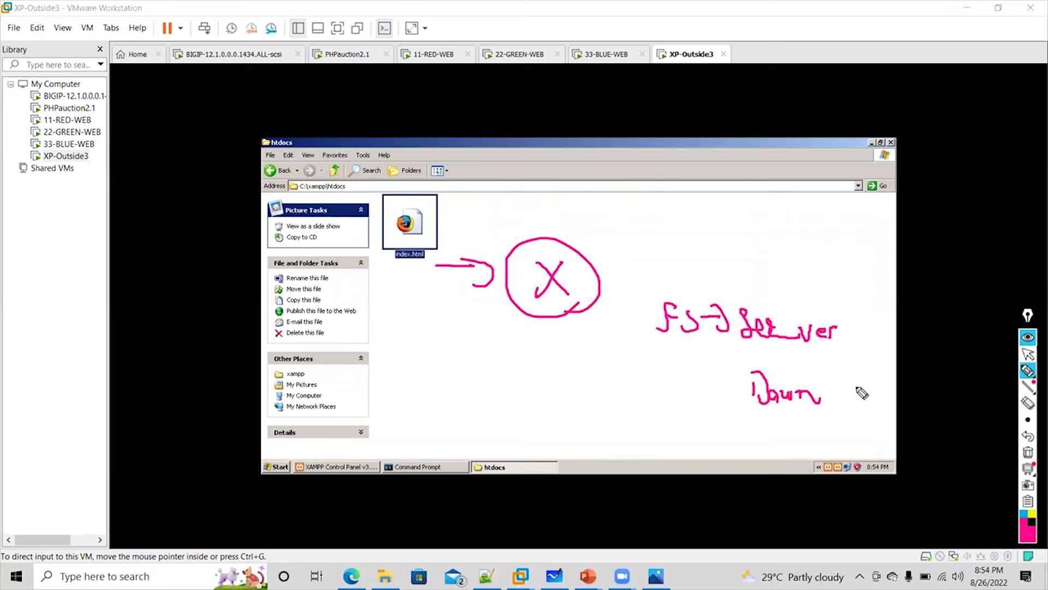
# Open index.html in Firefox without making it the default browser, and highlight the 5 in the page text.
pyautogui.click(1028, 354)
pyautogui.click(430, 223)
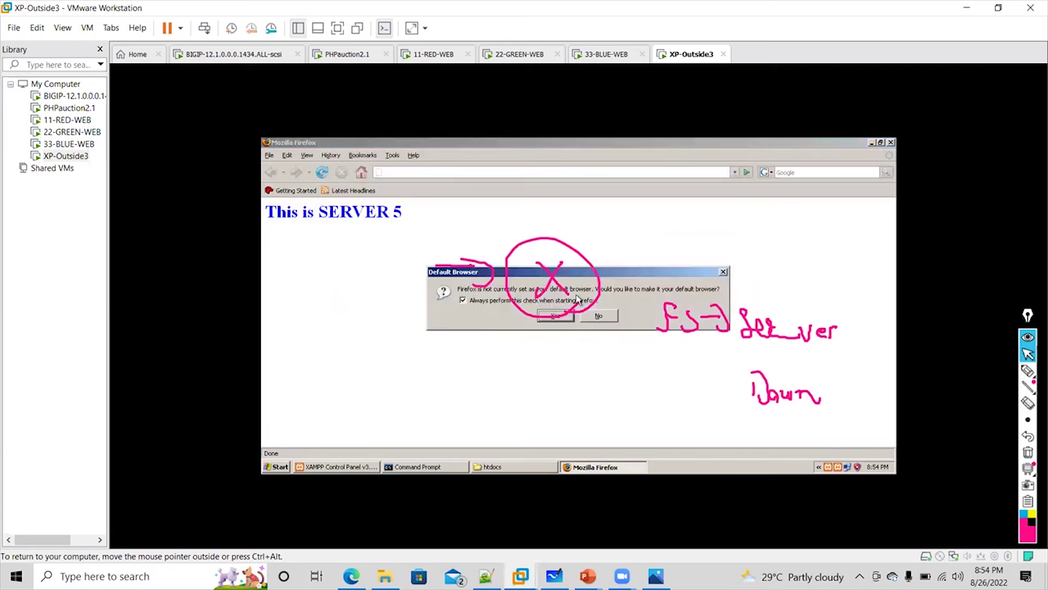
pyautogui.click(598, 317)
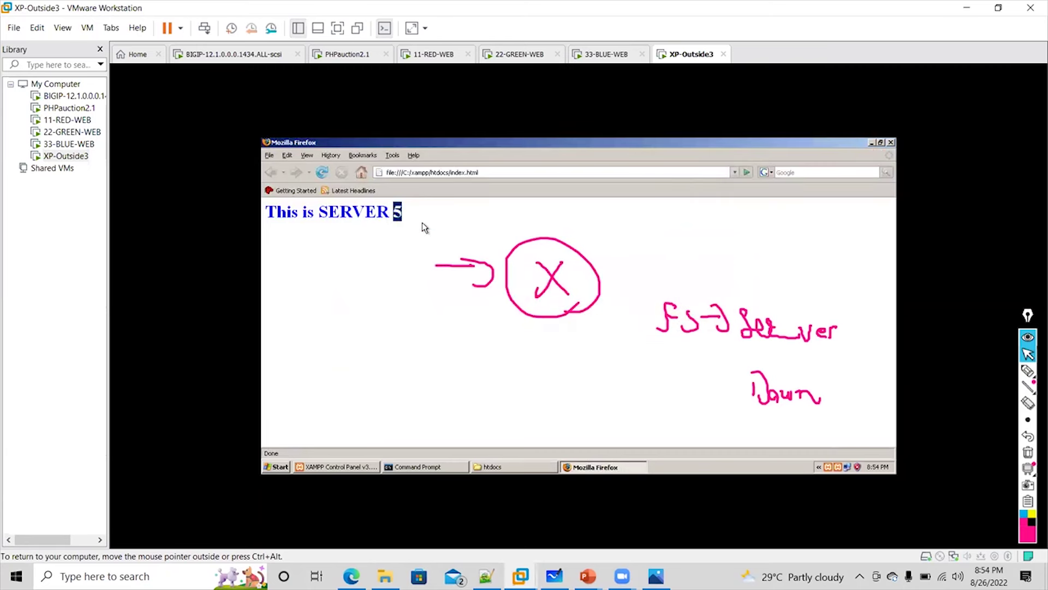
pyautogui.hotkey('ctrl', 'alt')
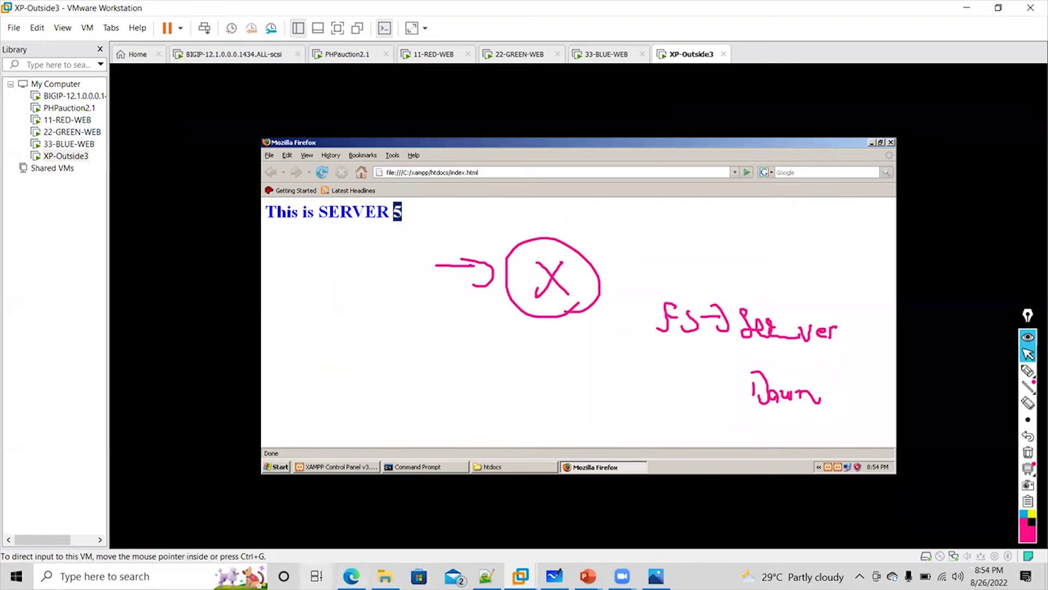
# Switch to the BIG-IP console in Edge and set httpmonitor's send string to "GET /index.html\r\n" and its receive string to 5.
pyautogui.hotkey('alt', 'Tab')
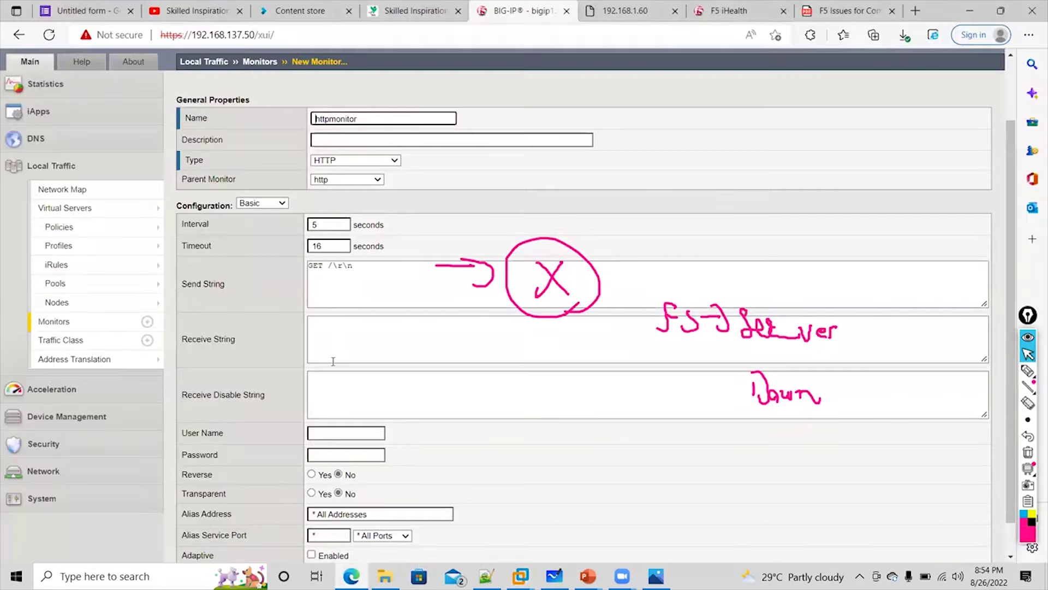
pyautogui.click(333, 267)
pyautogui.write('index')
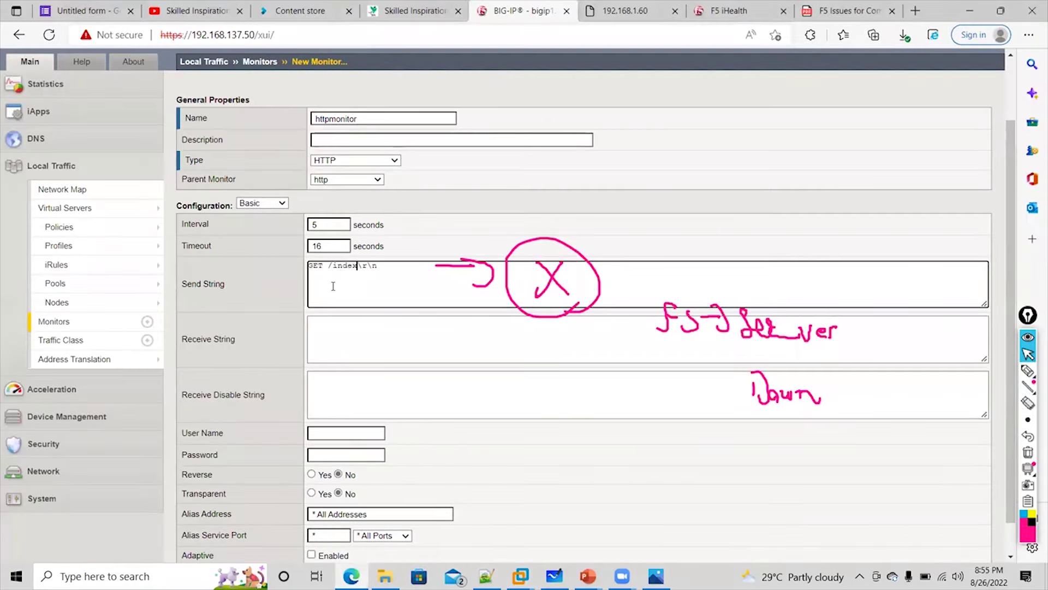
pyautogui.write('.html')
pyautogui.click(347, 335)
pyautogui.write('5')
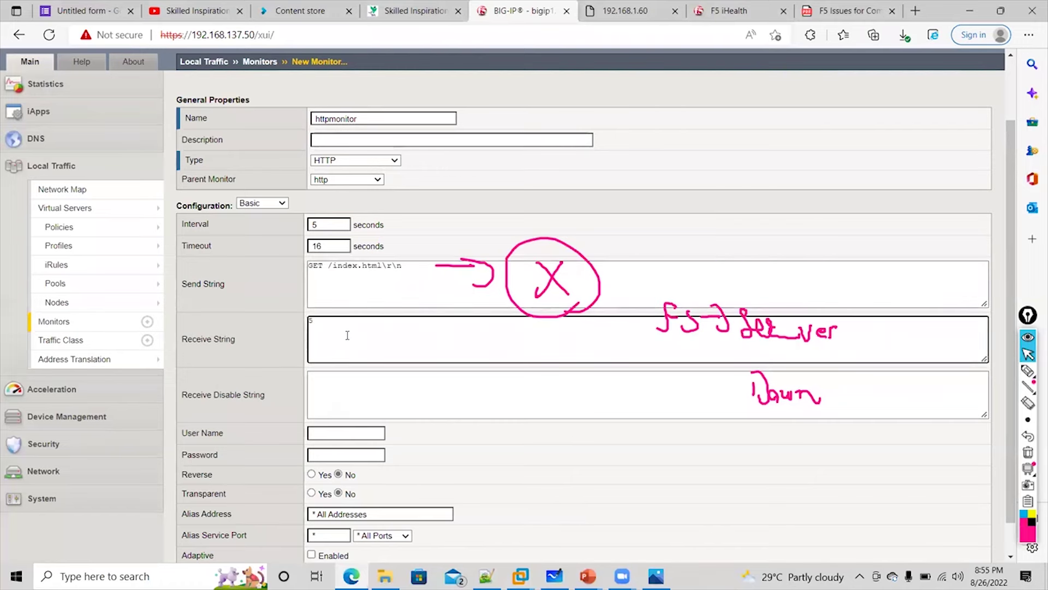
# Set the receive string to 4 and finish creating the httpmonitor monitor.
pyautogui.scroll(-1, 347, 335)
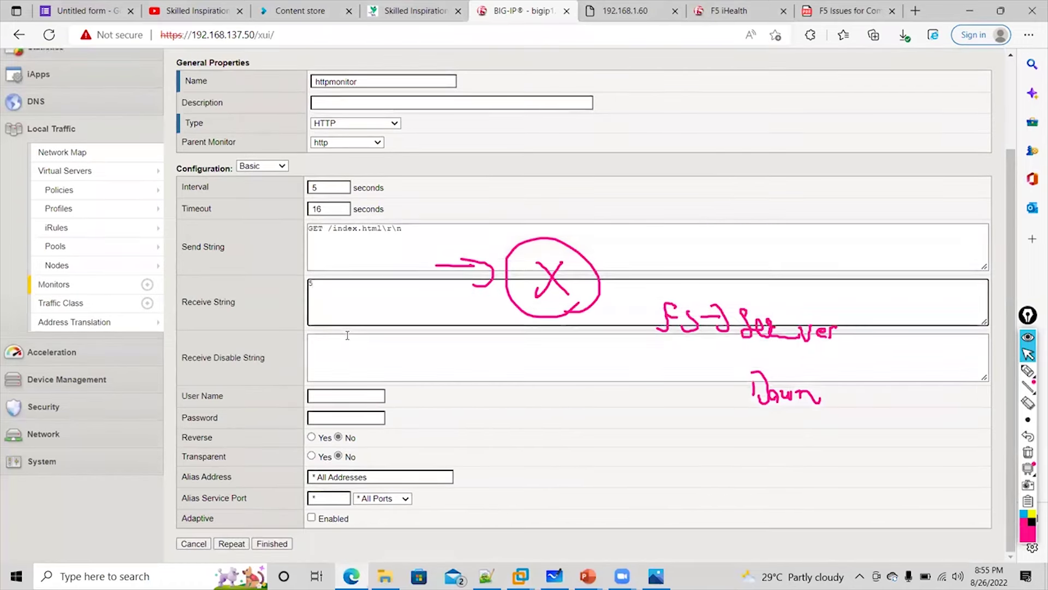
pyautogui.hotkey('alt', 'Tab')
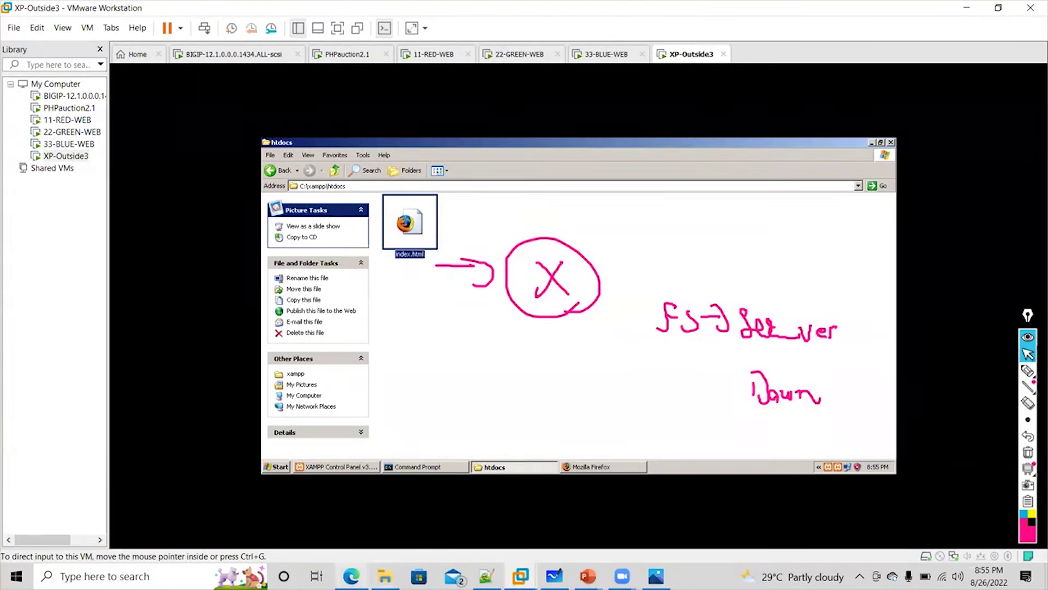
pyautogui.click(351, 576)
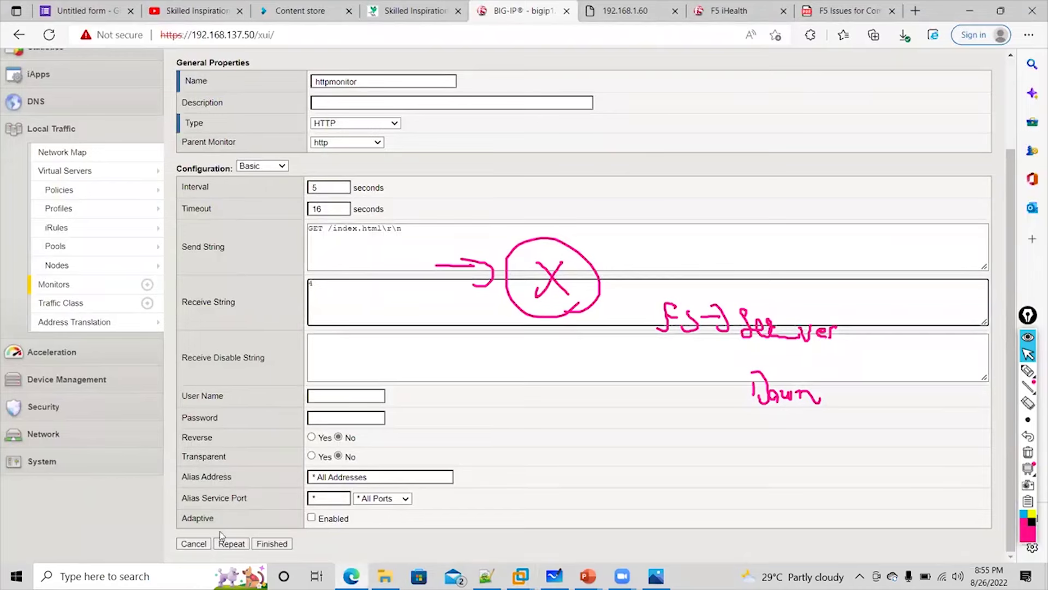
pyautogui.click(272, 543)
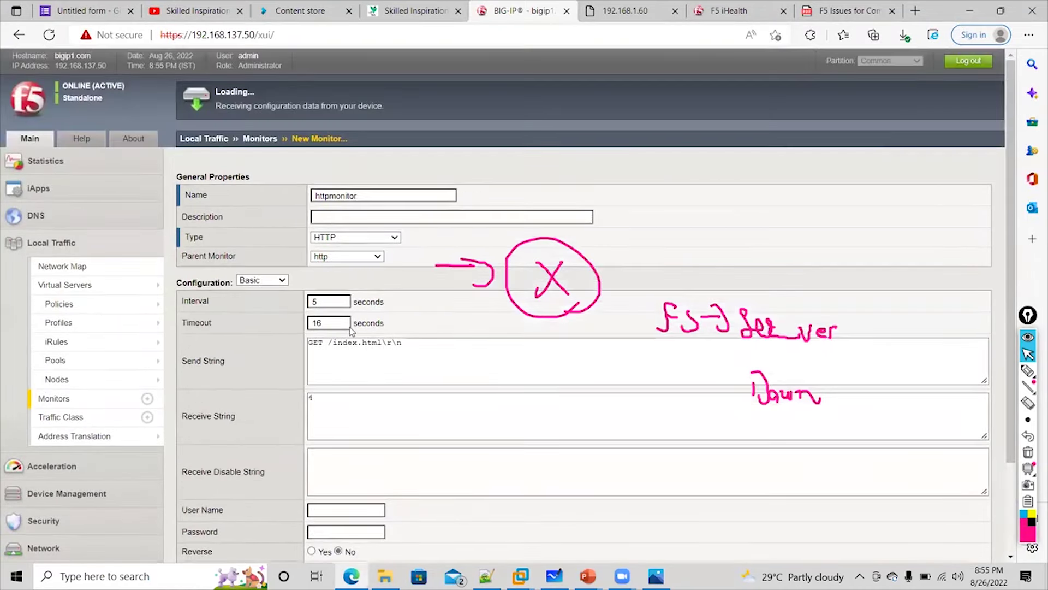
pyautogui.scroll(-2, 350, 329)
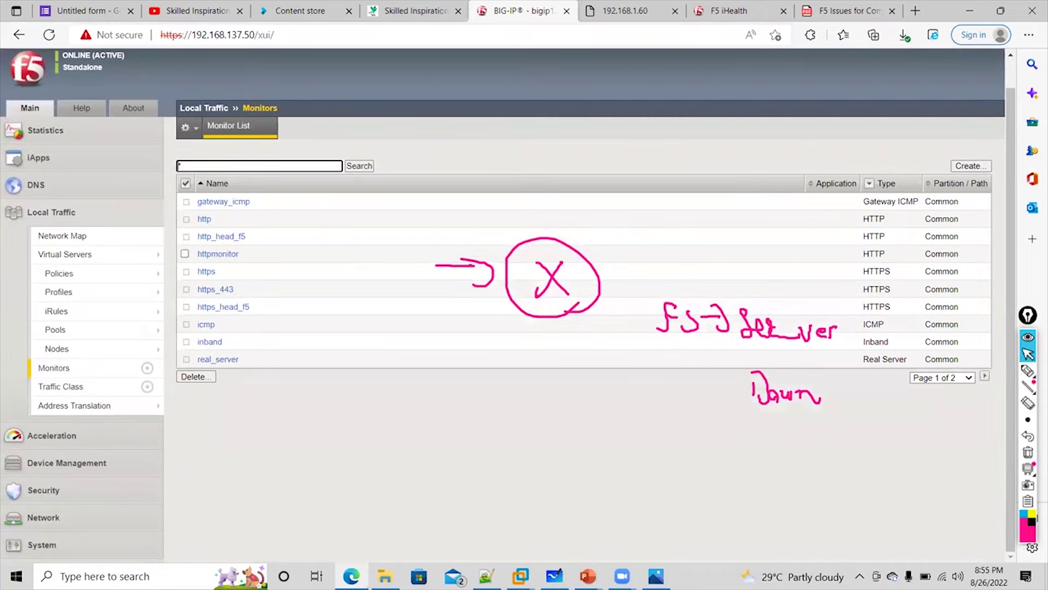
# Switch to the XP-Outside3 virtual machine and highlight the "This is SERVER 5" line on the index.html page in Firefox.
pyautogui.hotkey('alt', 'Tab')
pyautogui.hotkey('alt', 'Tab')
pyautogui.hotkey('alt', 'Tab')
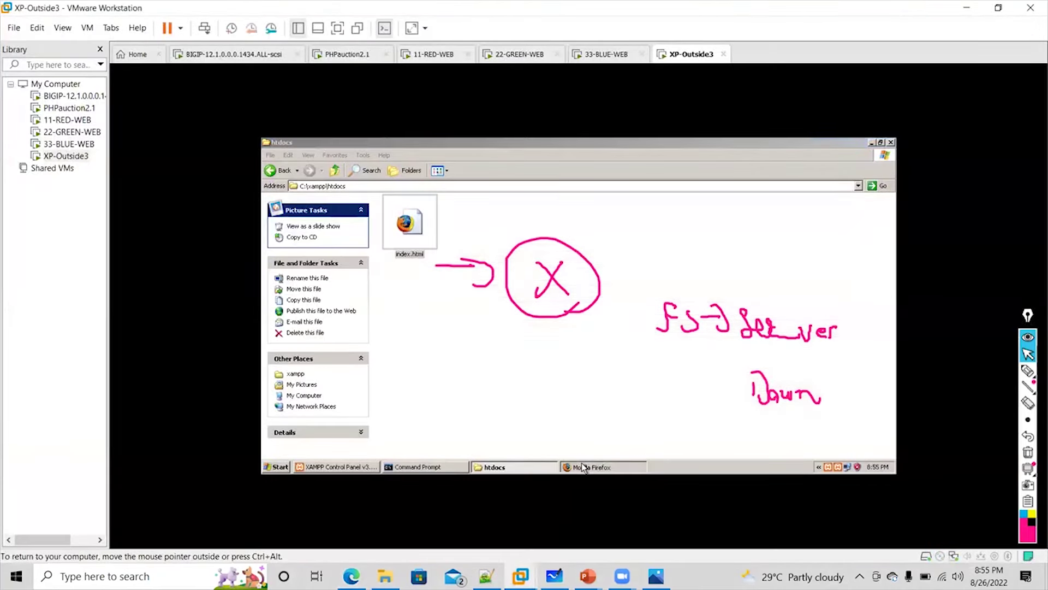
pyautogui.click(582, 467)
pyautogui.moveTo(410, 213); pyautogui.dragTo(264, 217)
pyautogui.click(411, 211)
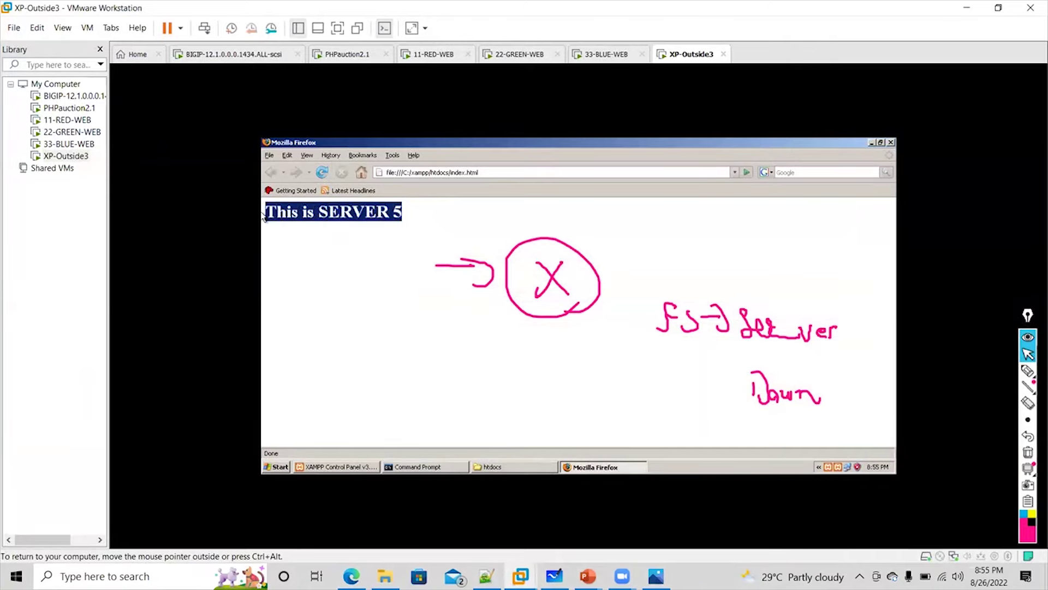
# Return to the BIG-IP console, clear the ink annotations, and start a new pool from the pool list.
pyautogui.click(352, 577)
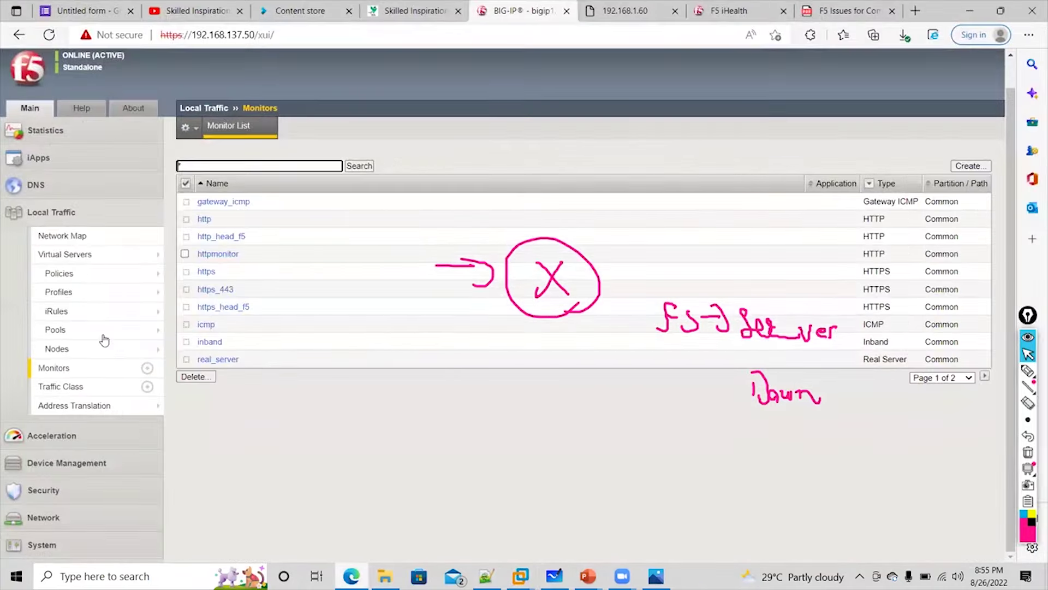
pyautogui.click(104, 336)
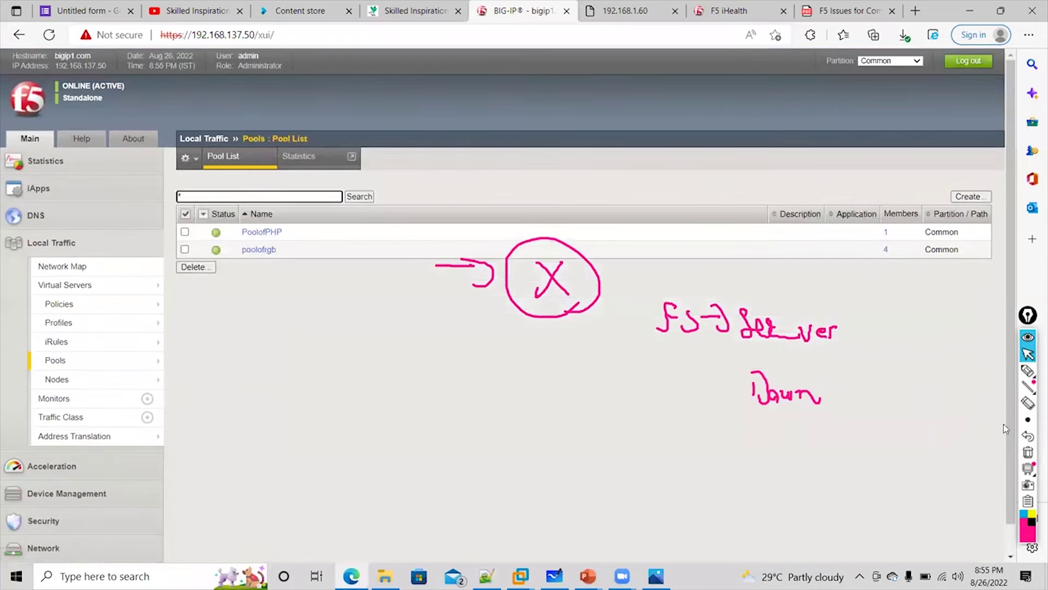
pyautogui.click(1029, 452)
pyautogui.click(971, 197)
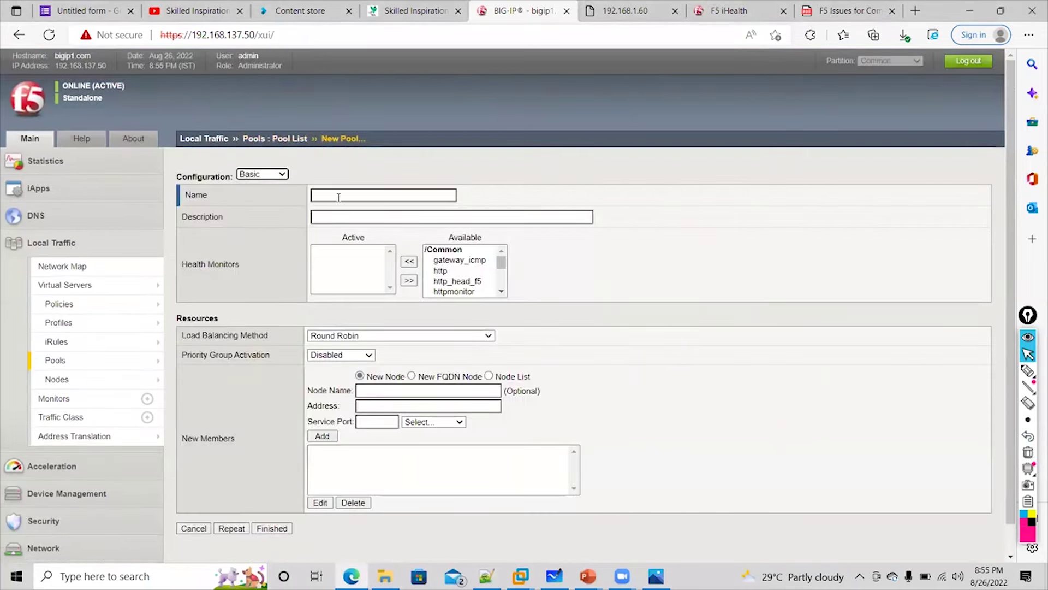
# Name the pool poolofiwndow and make http its active health monitor.
pyautogui.click(338, 197)
pyautogui.write('poolo')
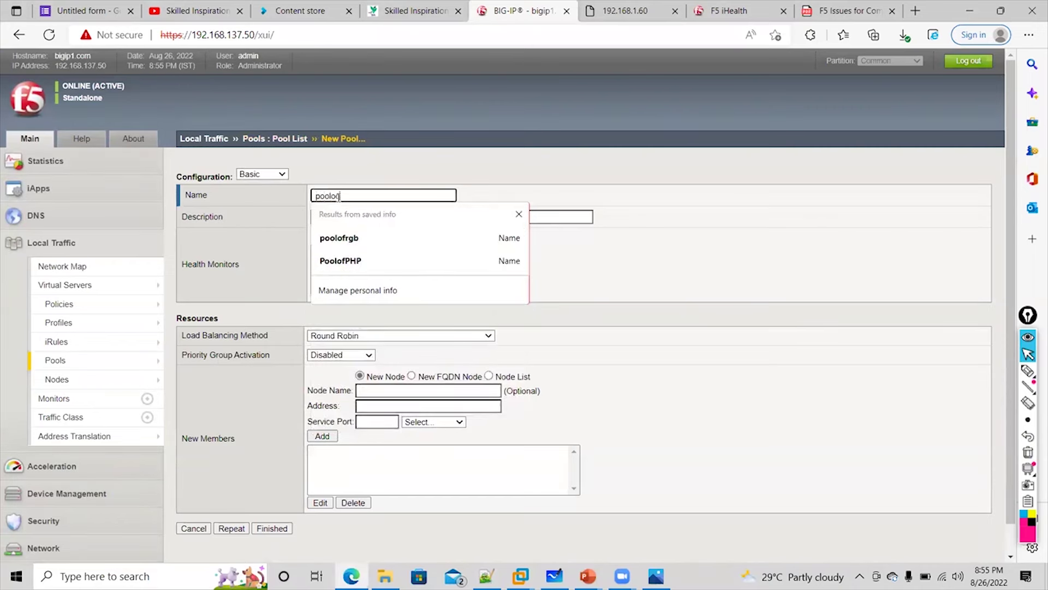
pyautogui.write('fwno')
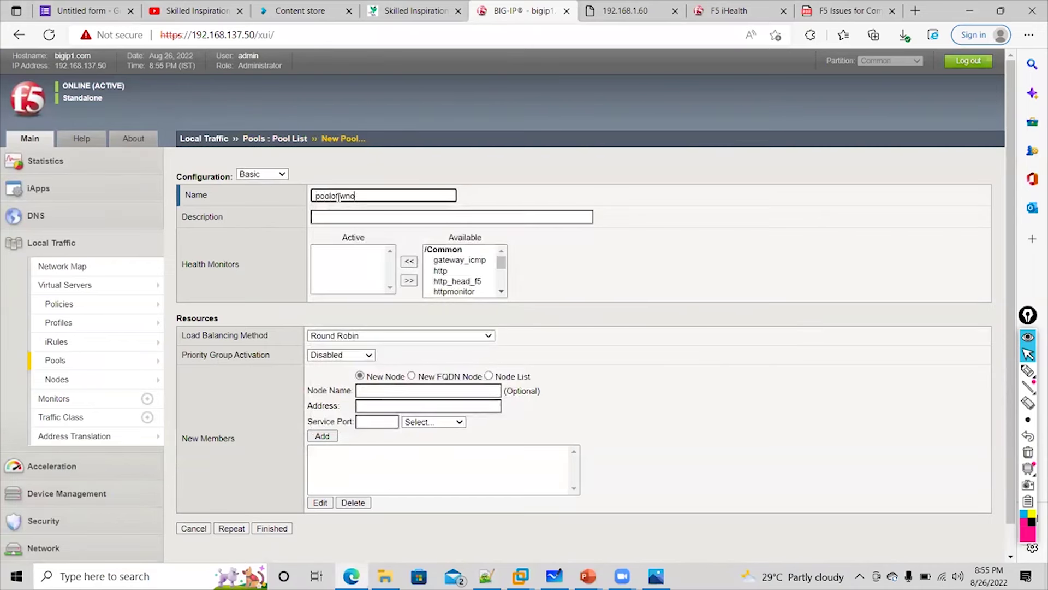
pyautogui.press('Tab')
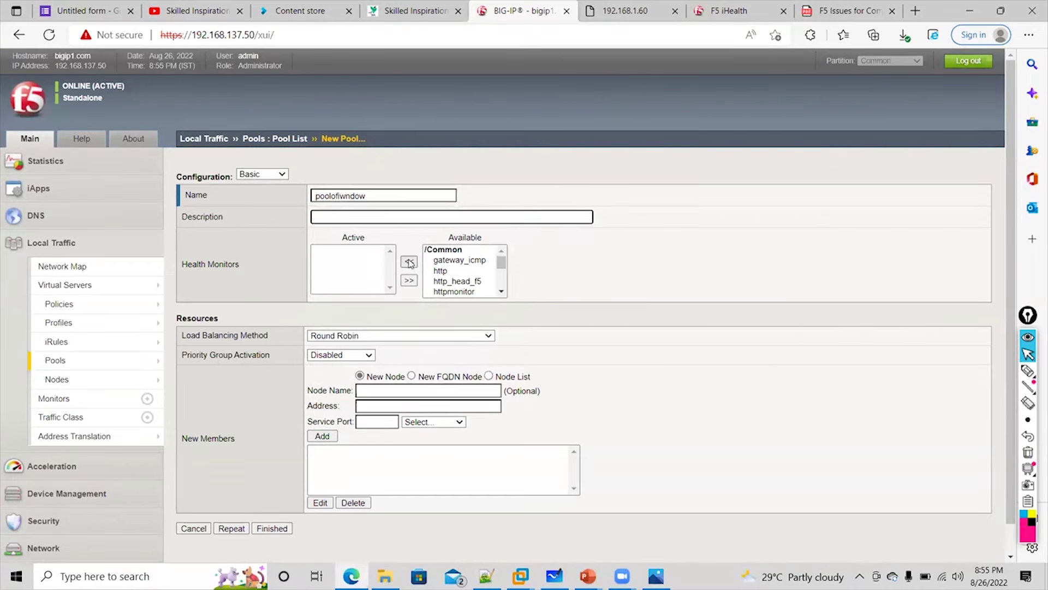
pyautogui.click(451, 271)
pyautogui.click(409, 261)
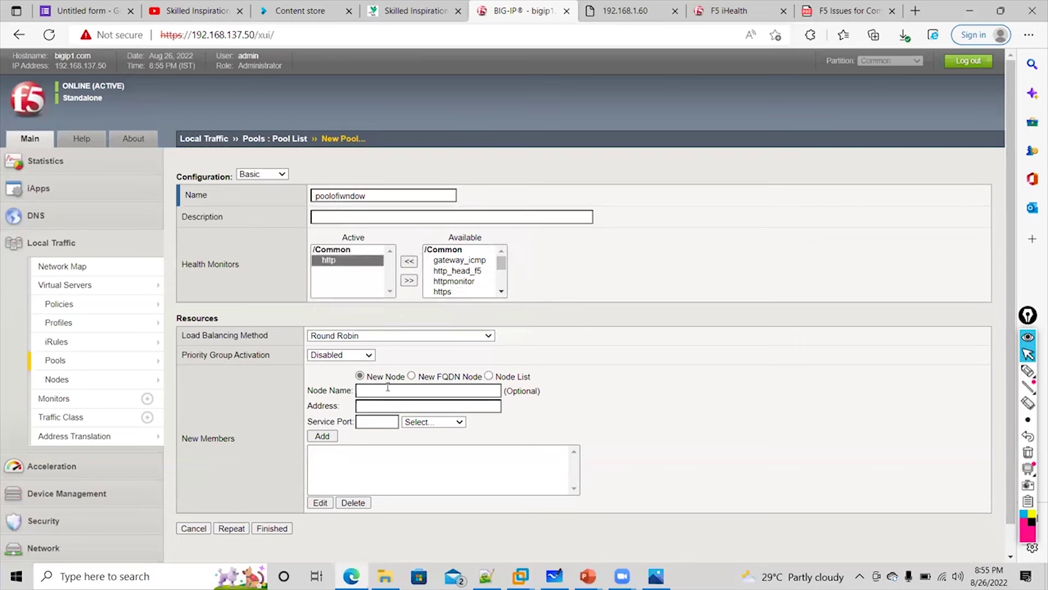
# Enter 10.2.2.35 as the new pool member's address.
pyautogui.click(392, 405)
pyautogui.write('10')
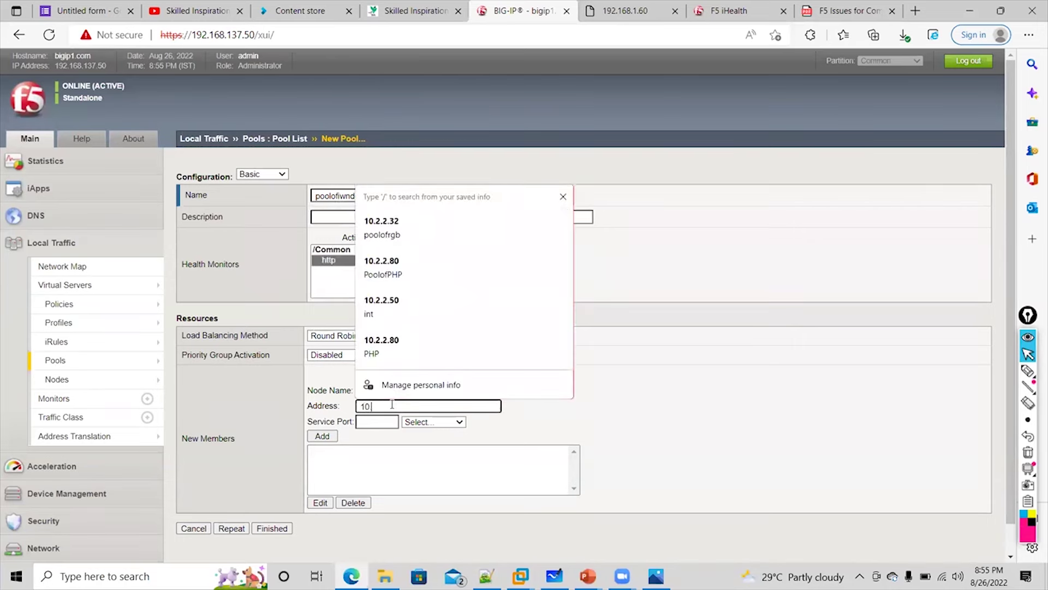
pyautogui.write('.2.2.35')
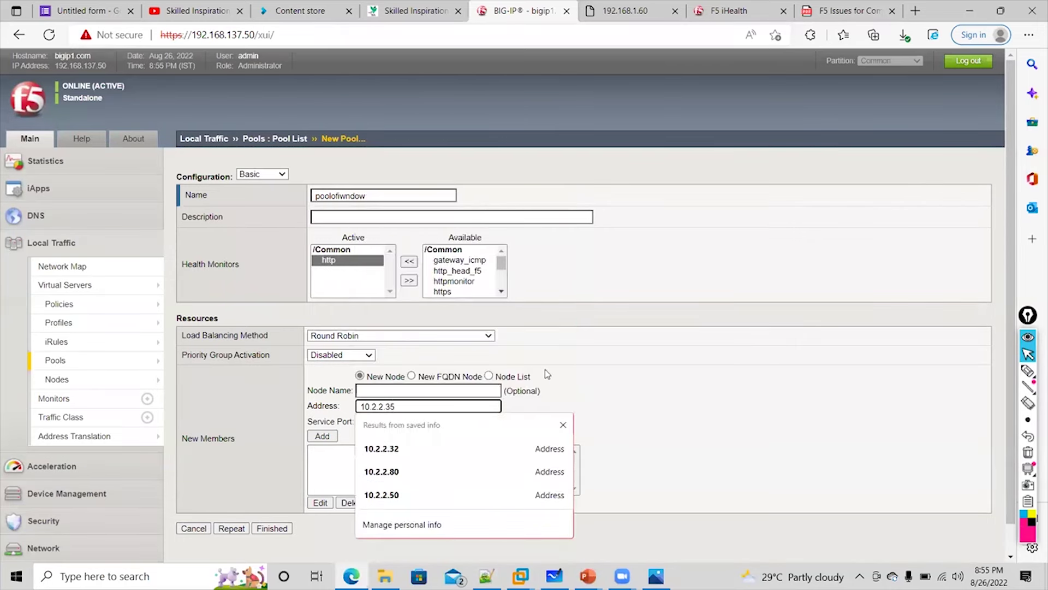
pyautogui.click(535, 398)
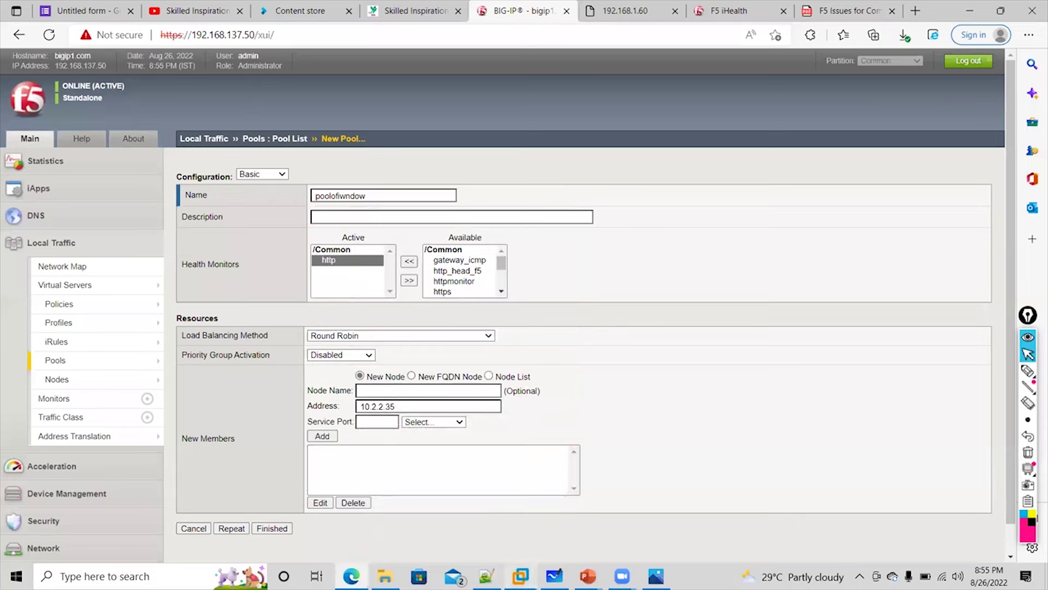
# Check Apache's status and ports in the XAMPP Control Panel on XP-Outside3, and return to the new pool form in Edge.
pyautogui.moveTo(522, 576)
pyautogui.click(879, 504)
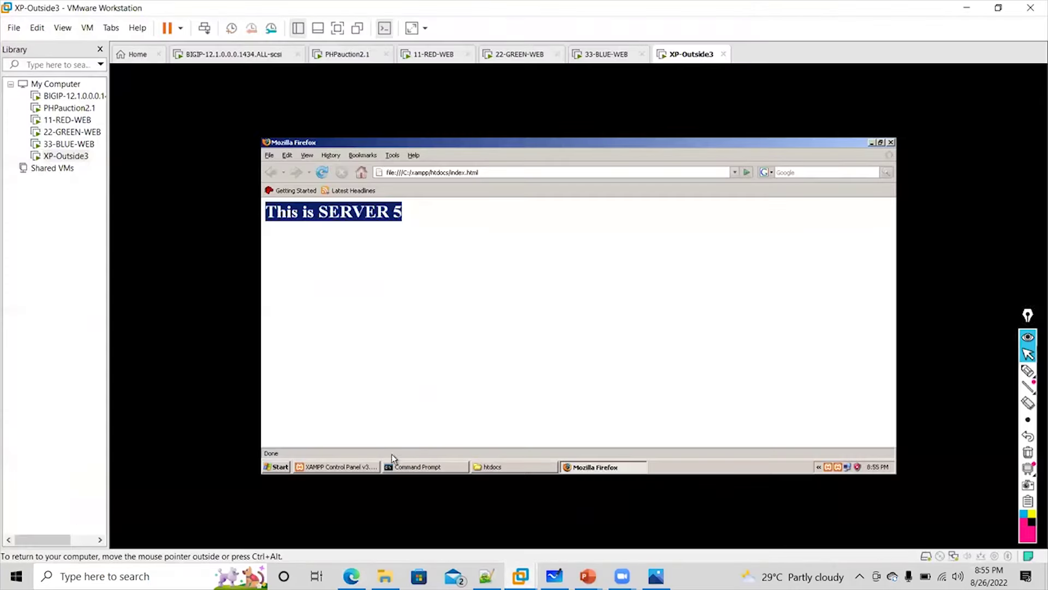
pyautogui.click(314, 470)
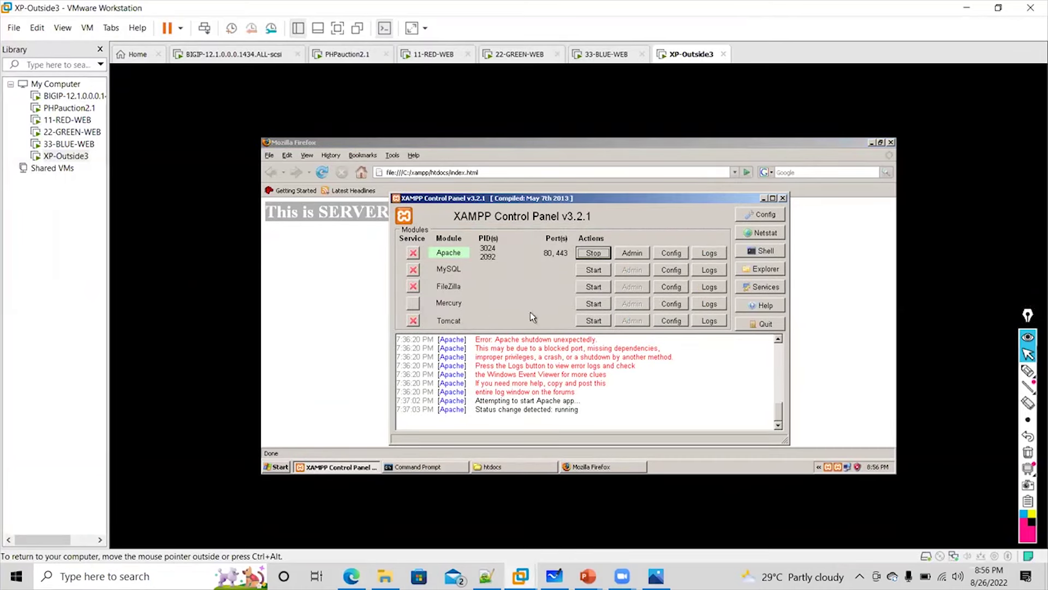
pyautogui.click(351, 513)
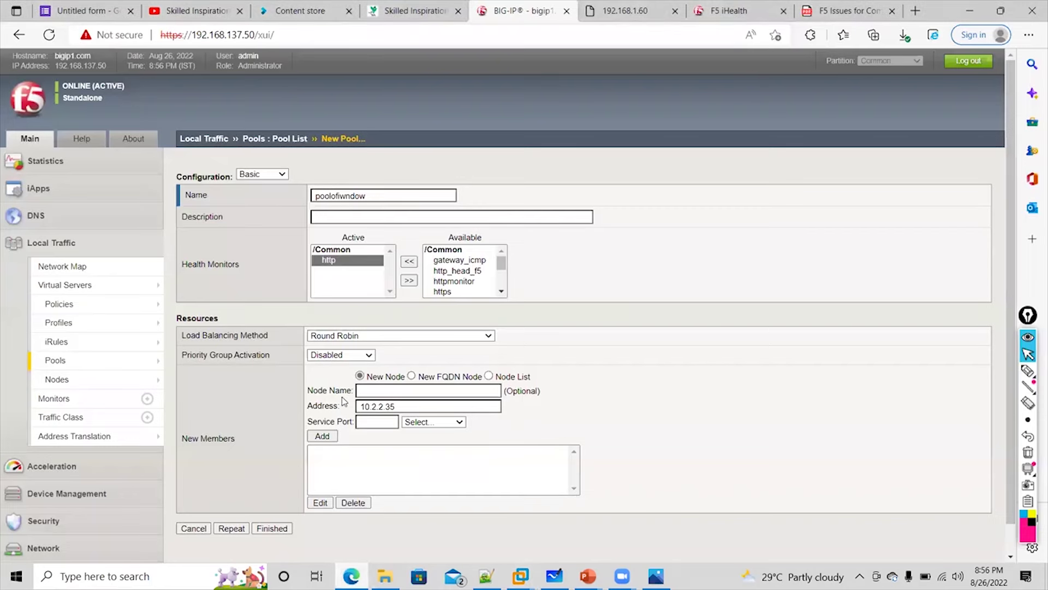
# Add the member with service port 80 (HTTP) and finish creating the pool.
pyautogui.click(375, 419)
pyautogui.write('8')
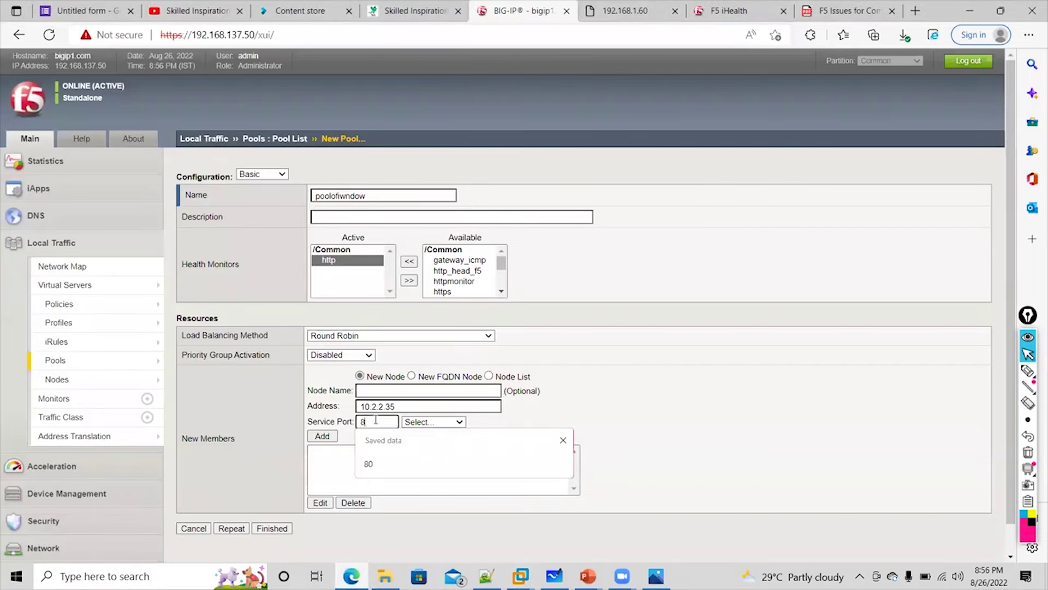
pyautogui.write('0')
pyautogui.click(435, 422)
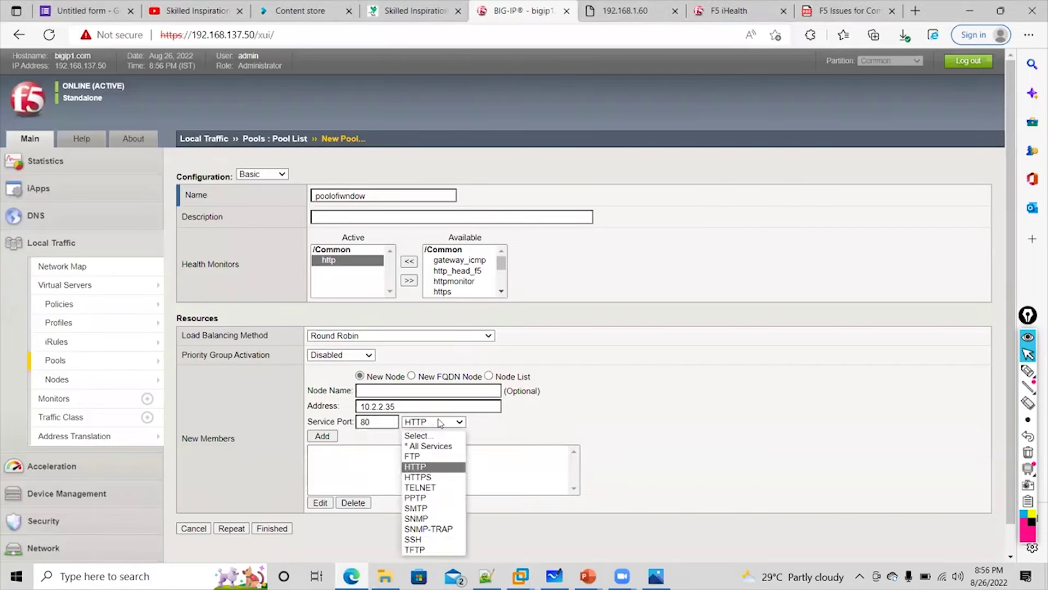
pyautogui.click(444, 468)
pyautogui.click(322, 437)
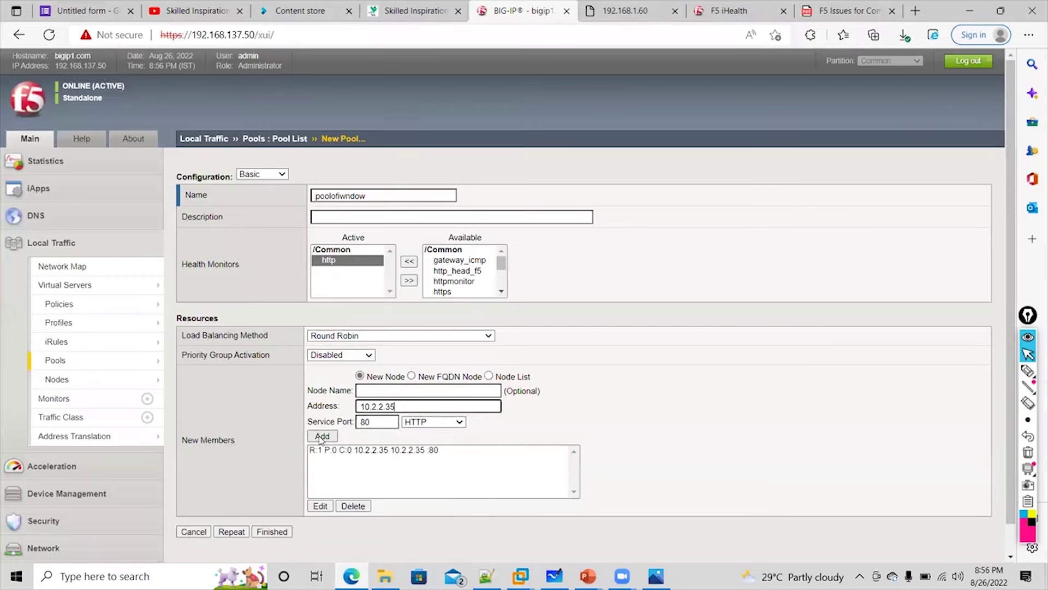
pyautogui.click(272, 532)
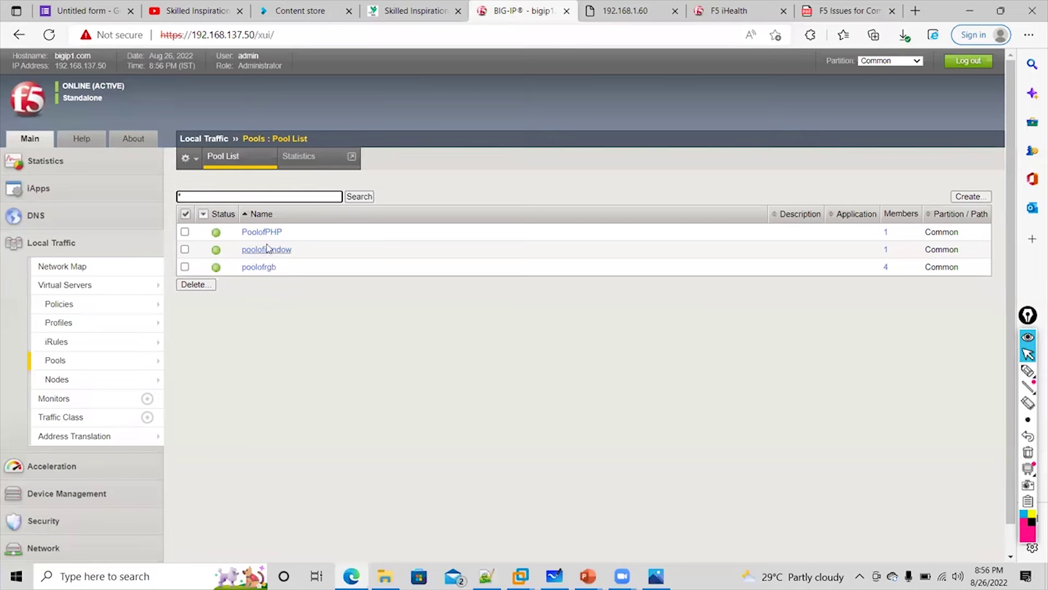
# Check the member status of the poolofiwndow pool and return to the pool list.
pyautogui.click(273, 251)
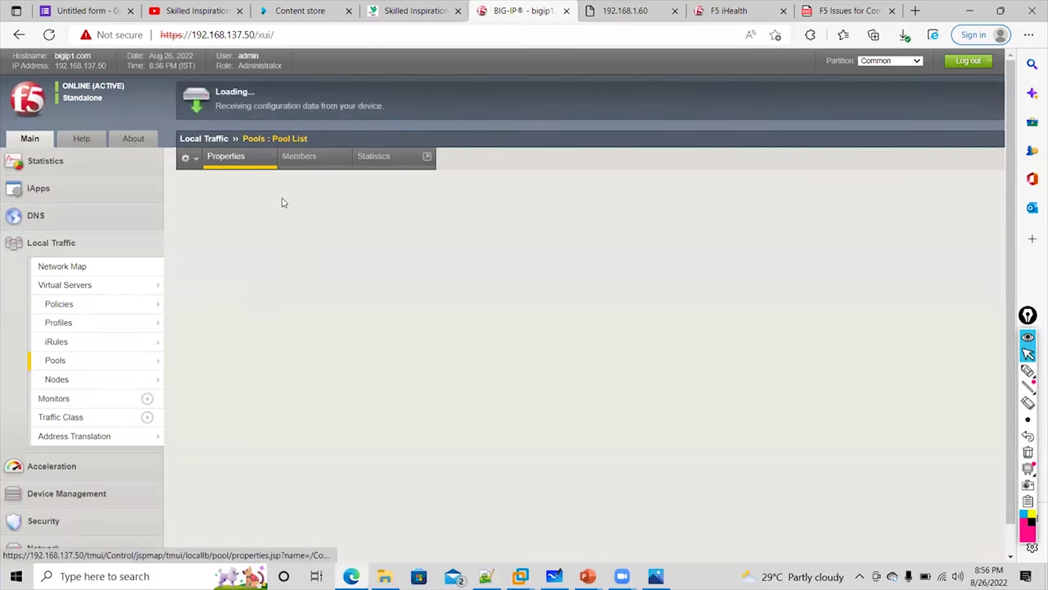
pyautogui.click(315, 157)
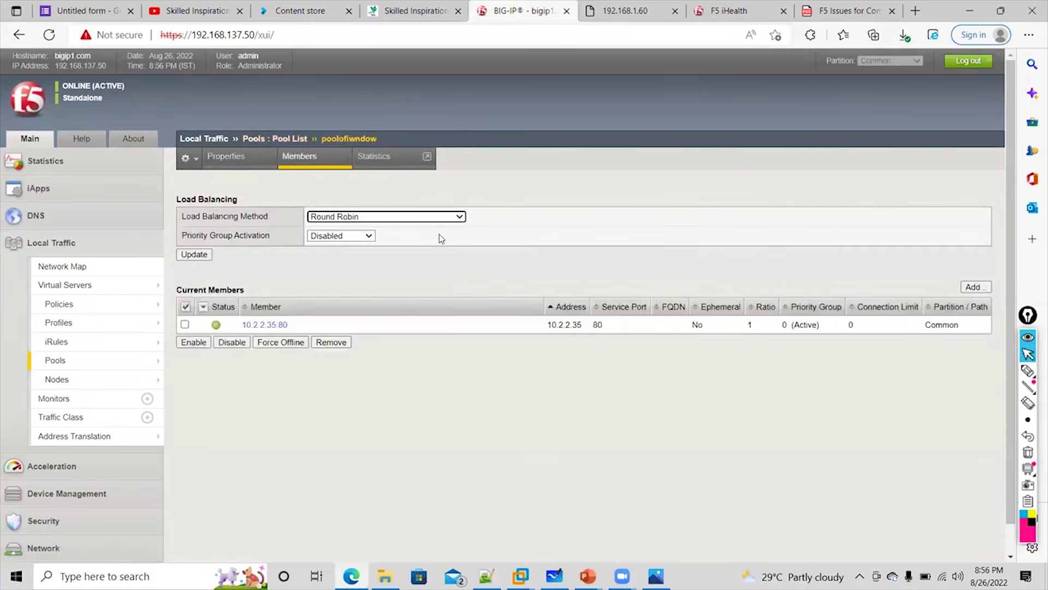
pyautogui.click(321, 165)
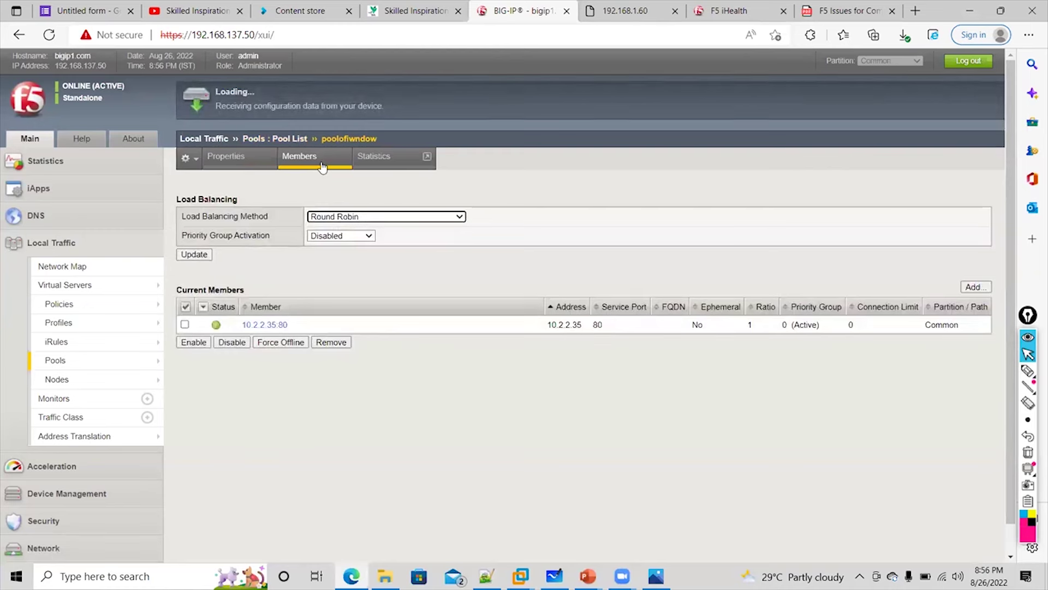
pyautogui.click(322, 165)
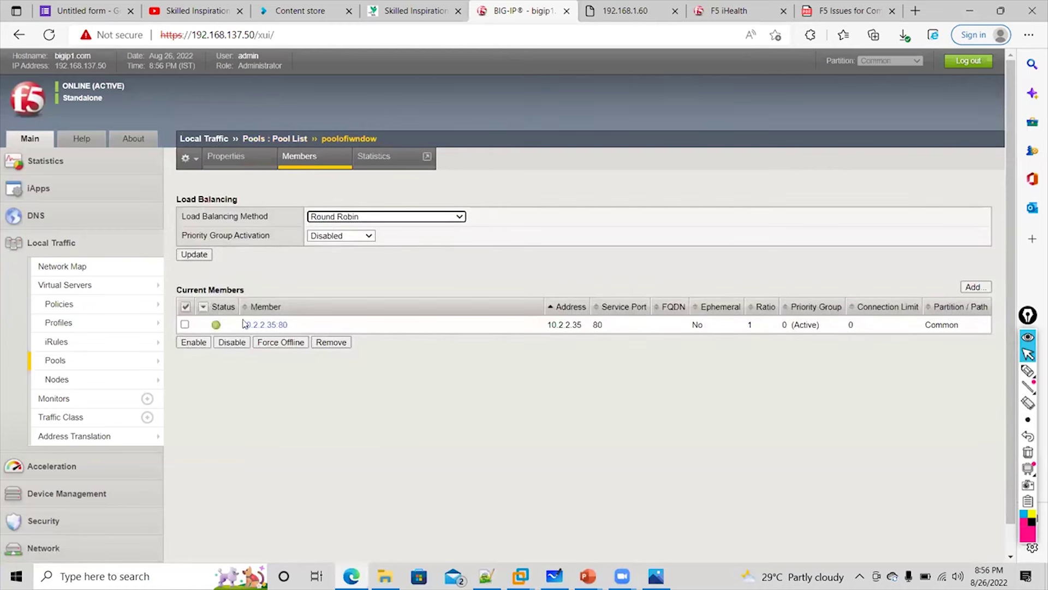
pyautogui.click(278, 139)
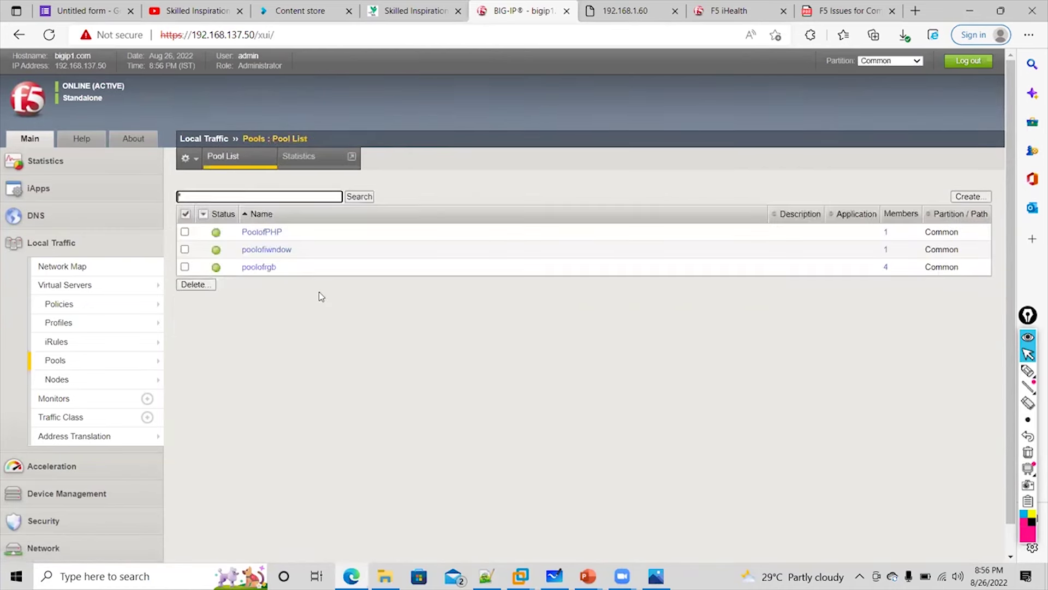
# Check the health monitors of the poolofiwndow pool and its 10.2.2.35:80 member, and view the default http monitor's send and receive strings.
pyautogui.click(252, 249)
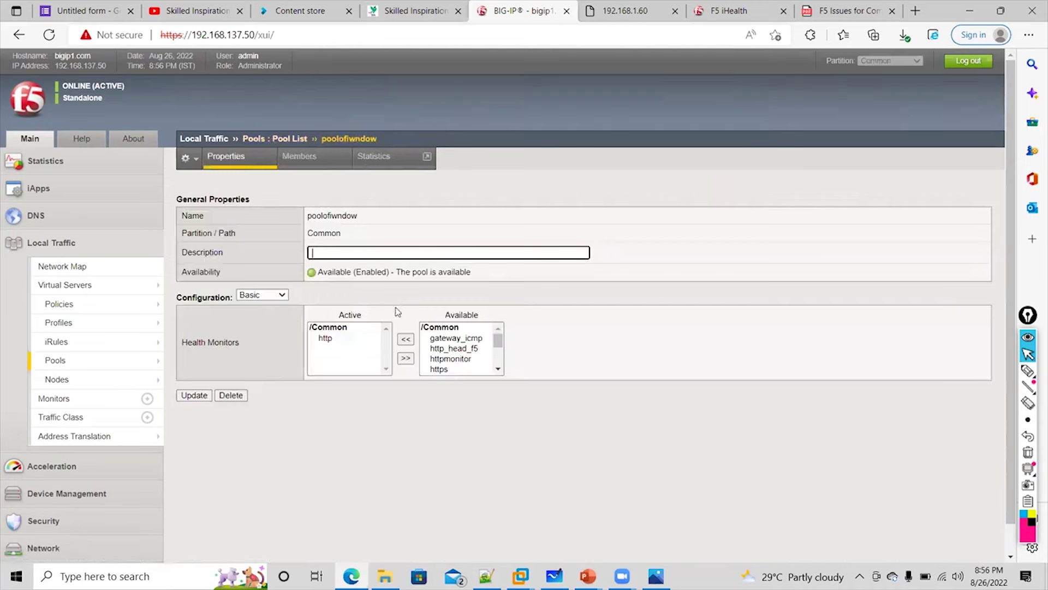
pyautogui.click(350, 342)
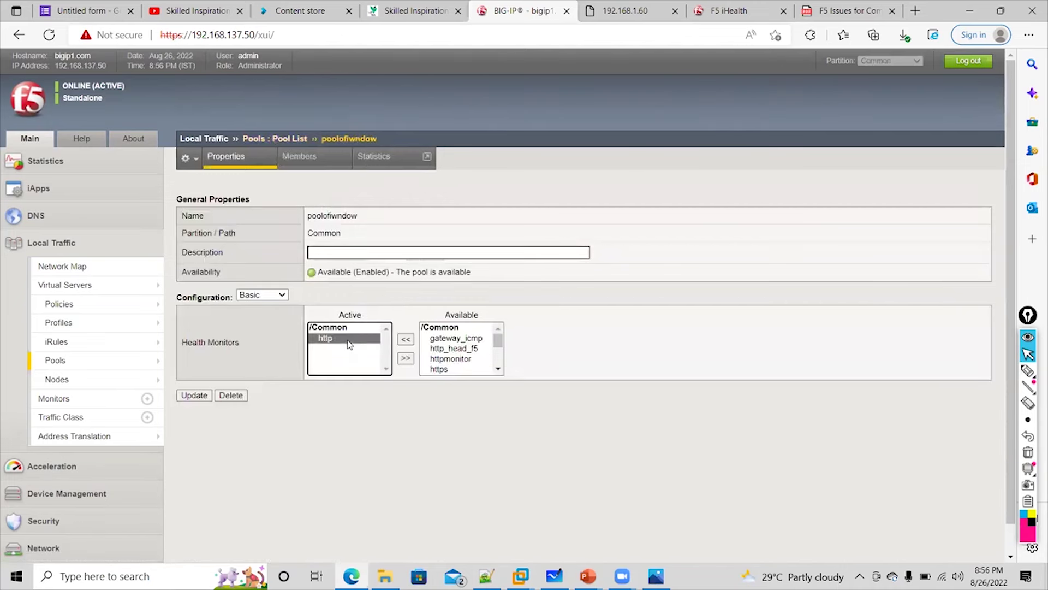
pyautogui.click(320, 158)
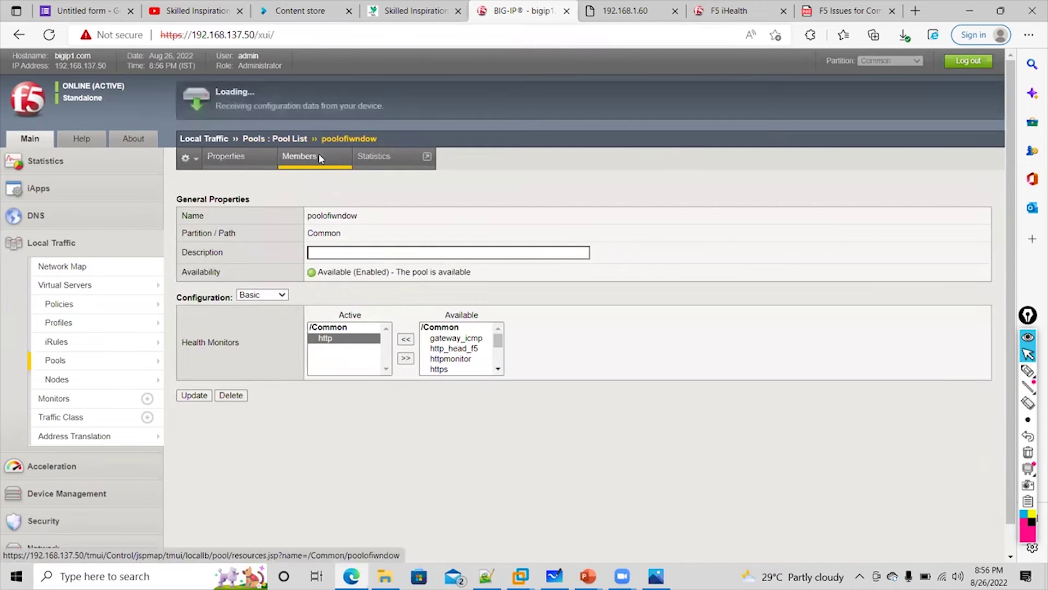
pyautogui.click(272, 326)
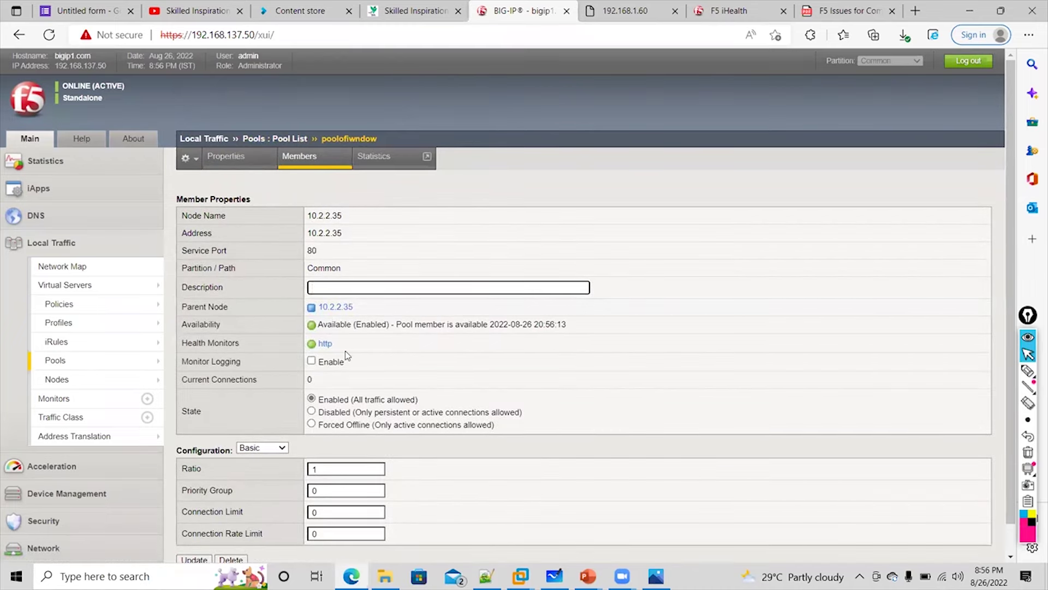
pyautogui.scroll(-1, 345, 354)
pyautogui.click(325, 314)
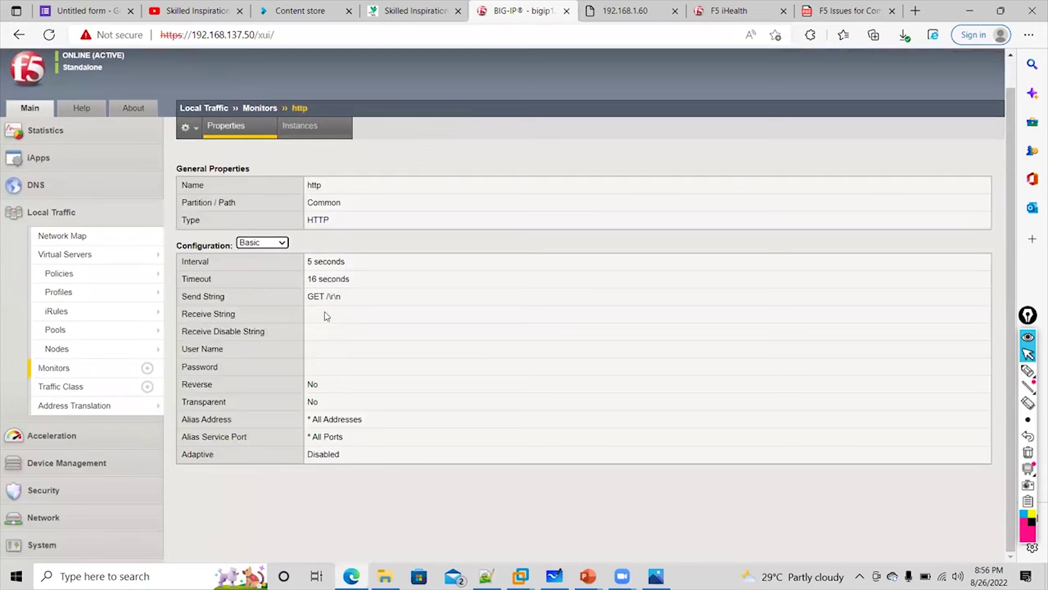
pyautogui.click(1028, 371)
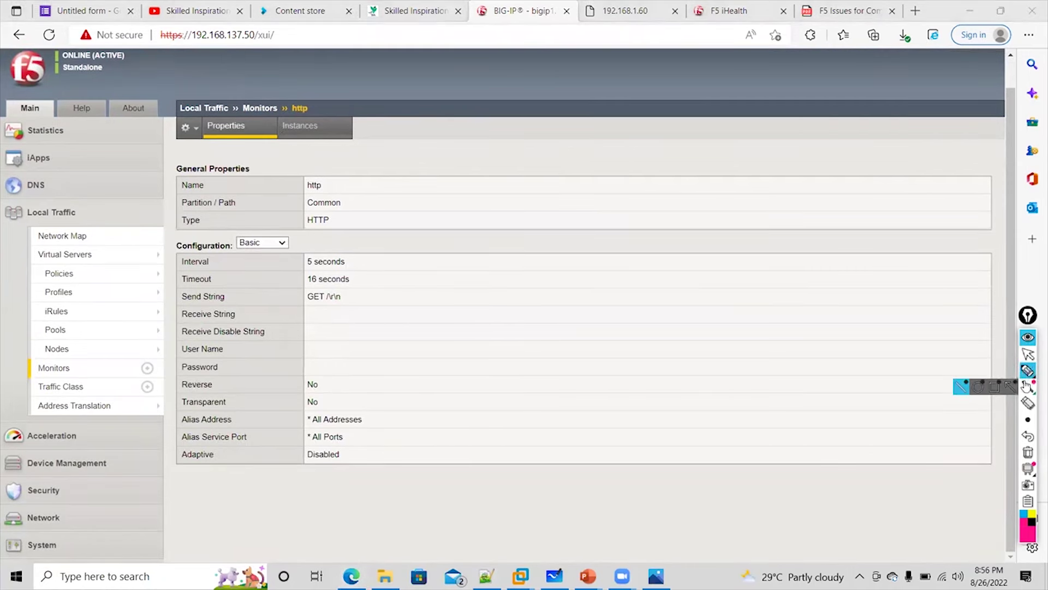
pyautogui.click(1028, 354)
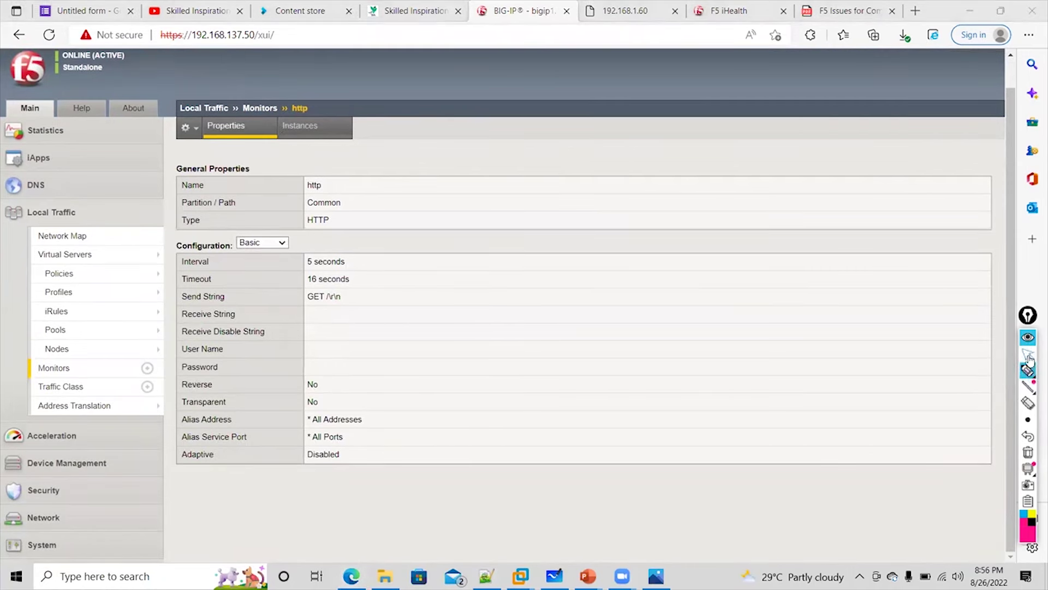
# Return through the monitor list to the poolofiwndow pool and show its members.
pyautogui.click(263, 109)
pyautogui.moveTo(71, 299)
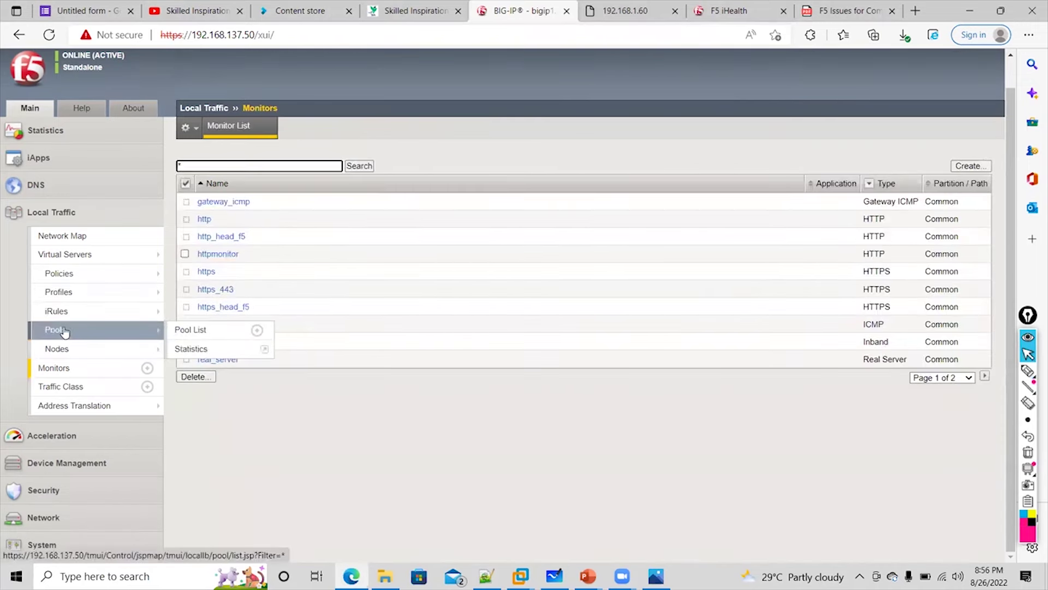
pyautogui.click(192, 330)
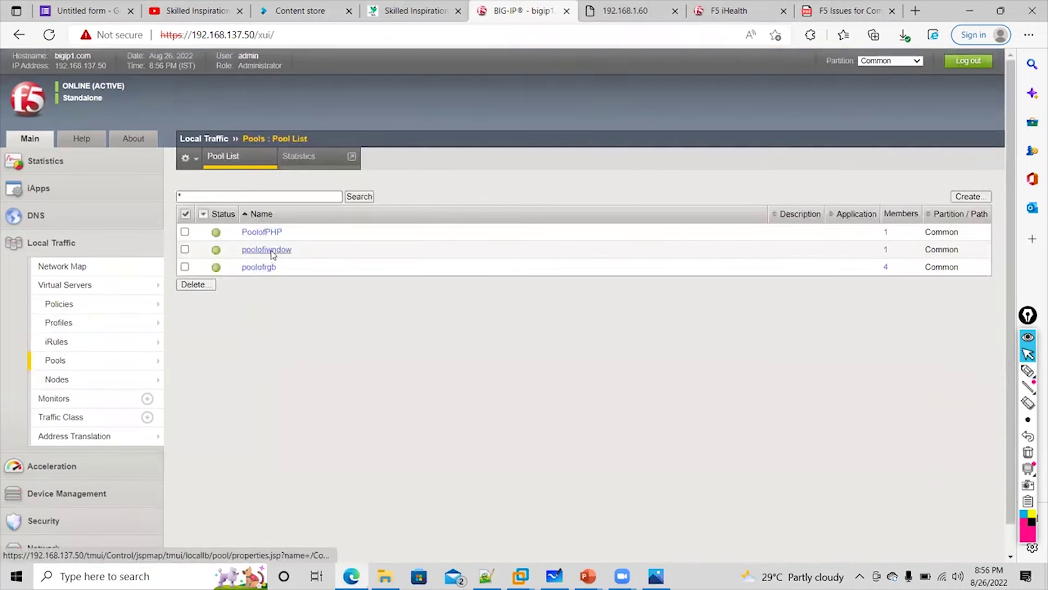
pyautogui.click(270, 251)
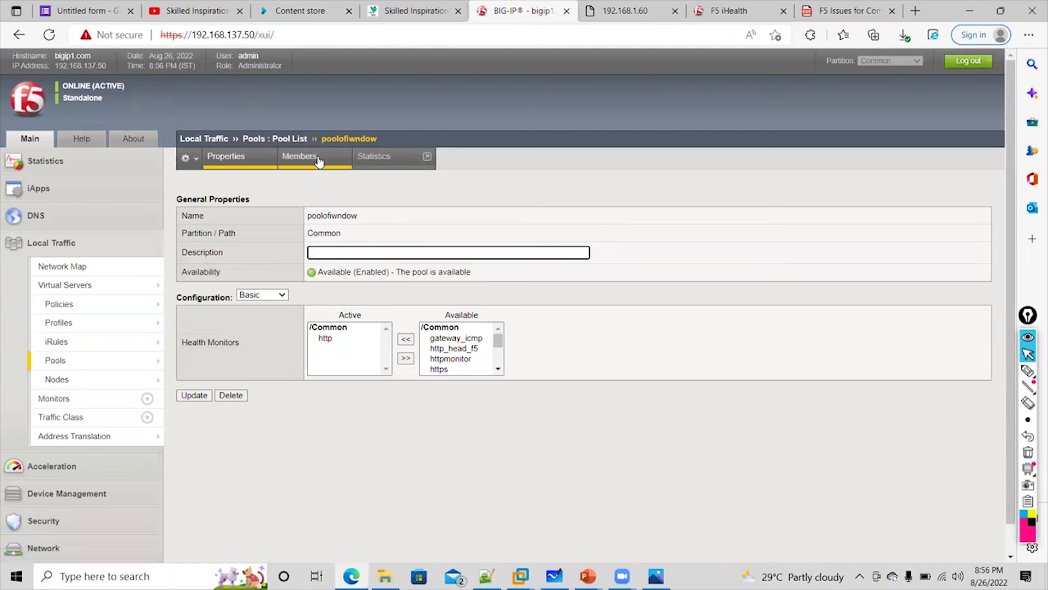
pyautogui.click(300, 156)
# Handwrite "Down" in pink above the member list, circle it, add a small arrow beside it, and return to the normal pointer.
pyautogui.hotkey('ctrl', 'shift', '2')
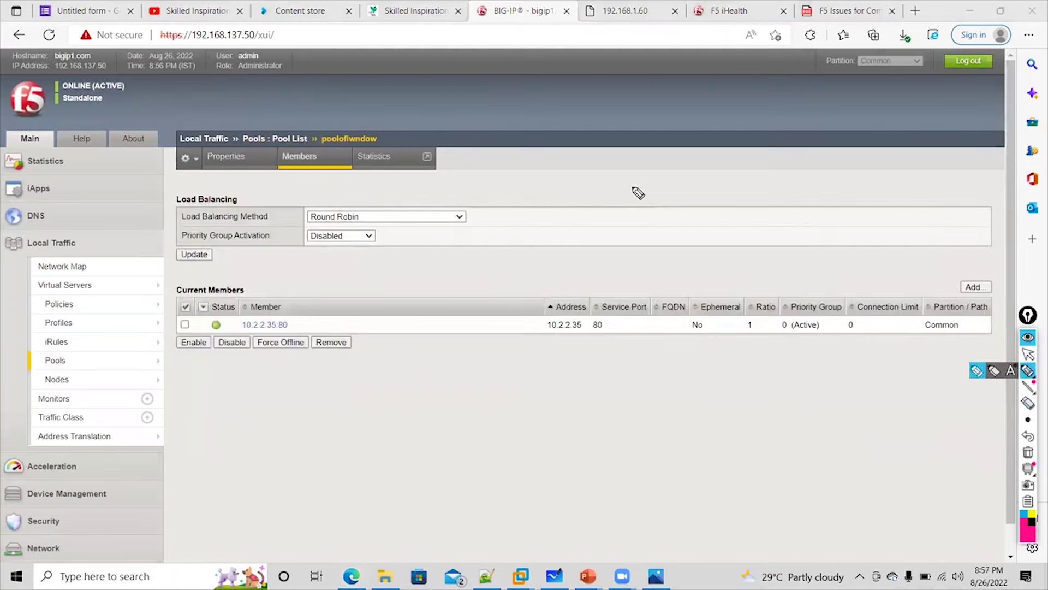
pyautogui.moveTo(630, 183)
pyautogui.mouseDown()
pyautogui.moveTo(646, 214)
pyautogui.moveTo(706, 199)
pyautogui.moveTo(705, 243)
pyautogui.mouseUp()
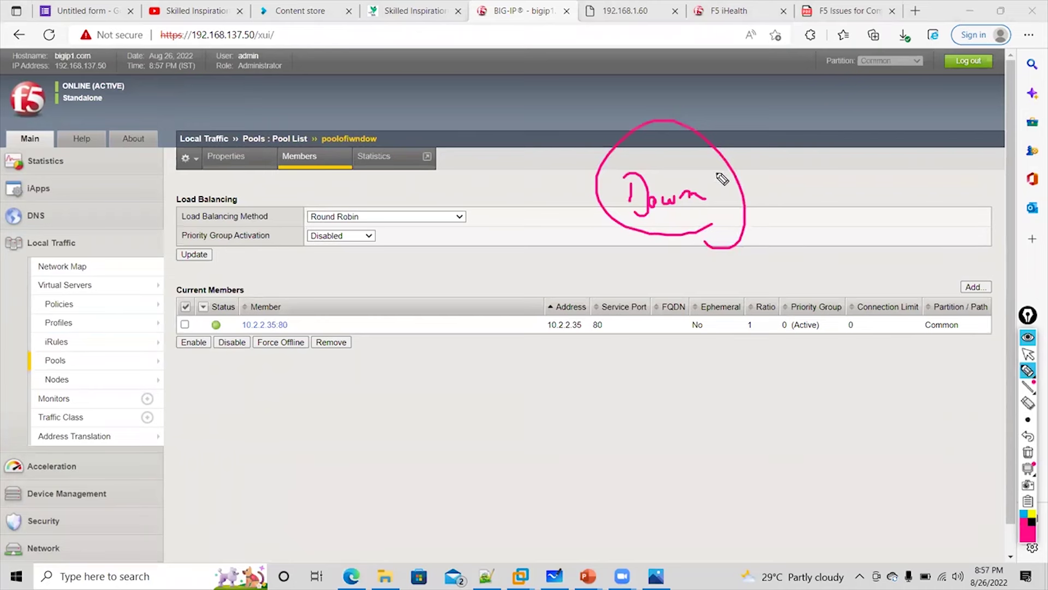
pyautogui.moveTo(760, 218); pyautogui.dragTo(777, 230)
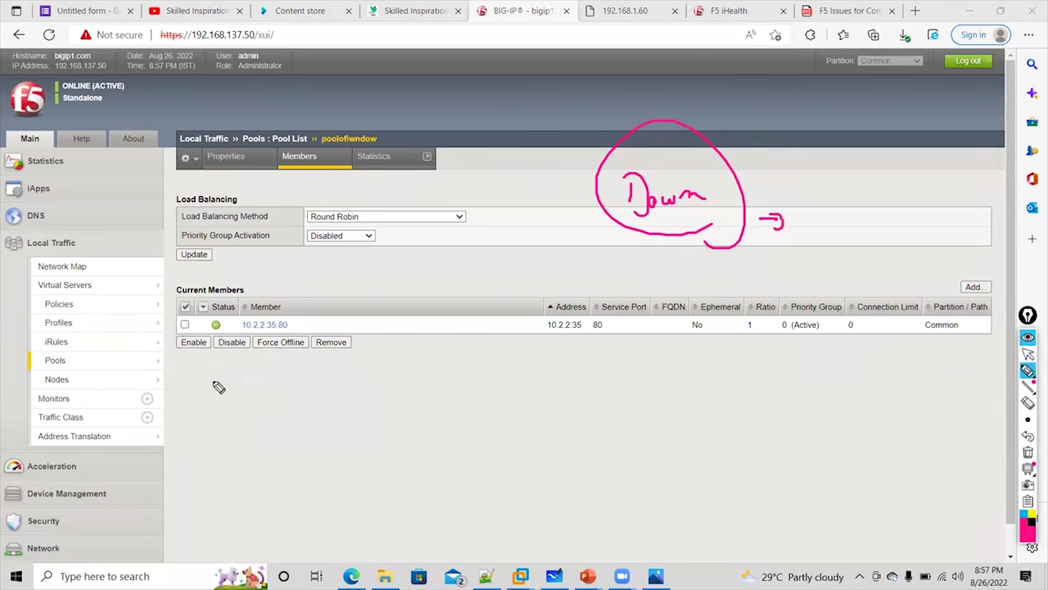
pyautogui.click(1028, 354)
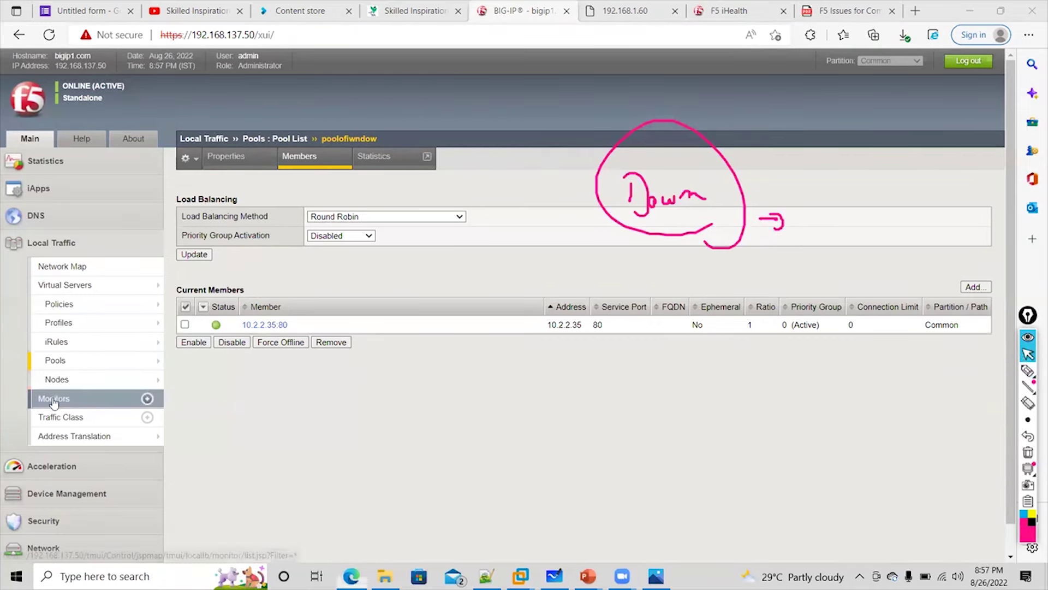
# Compare the receive string of httpmonitor with the index.html page in Firefox on XP-Outside3, and return to Edge.
pyautogui.click(54, 402)
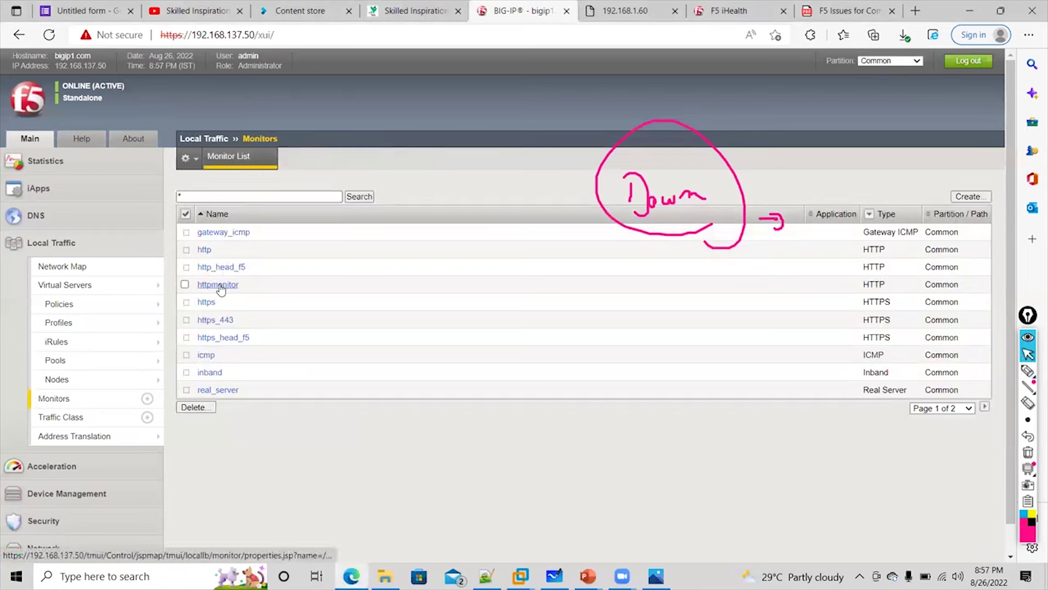
pyautogui.click(219, 285)
pyautogui.click(308, 435)
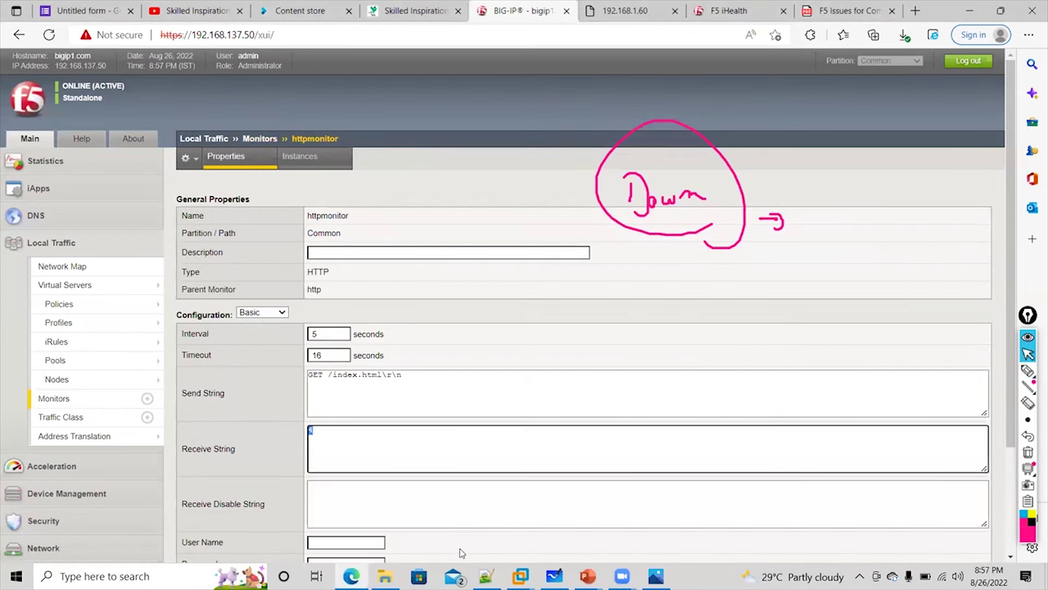
pyautogui.click(521, 576)
pyautogui.click(857, 484)
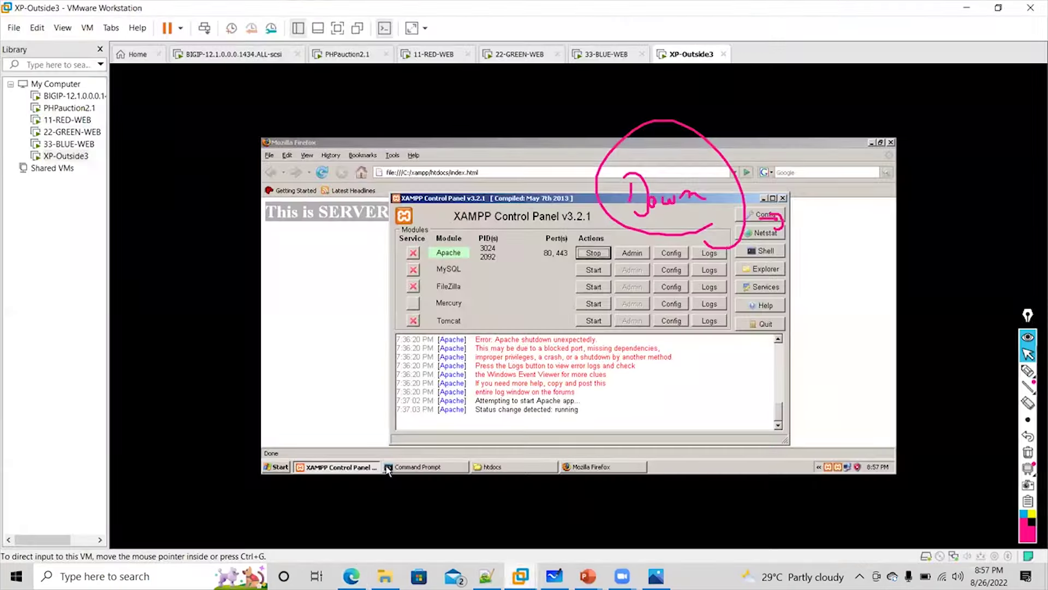
pyautogui.click(583, 468)
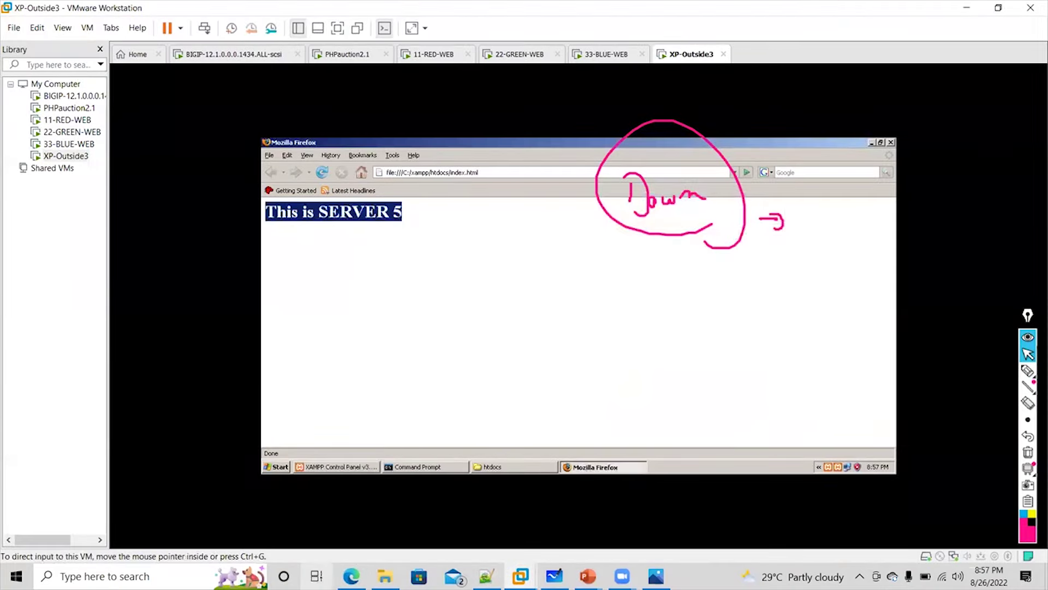
pyautogui.click(351, 576)
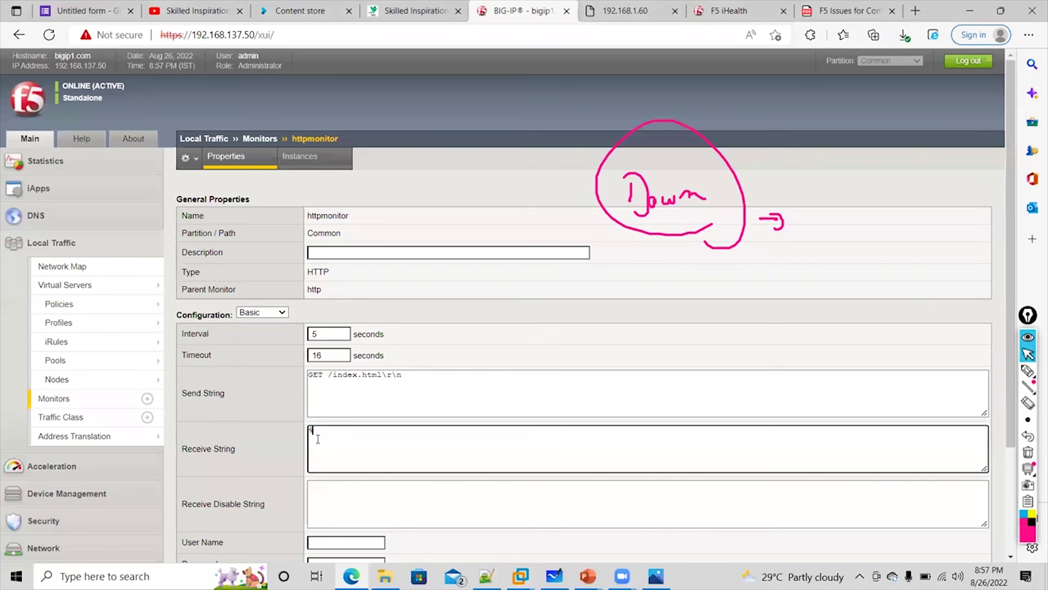
# Review the properties of the poolofiwndow pool and the availability and health monitor of its 10.2.2.35:80 member.
pyautogui.click(60, 359)
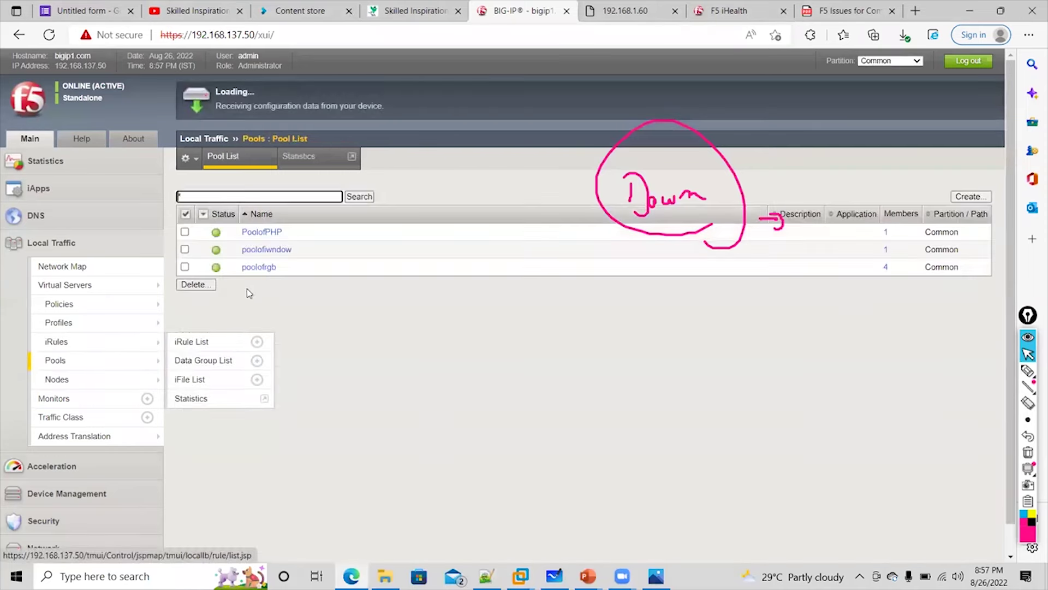
pyautogui.click(266, 249)
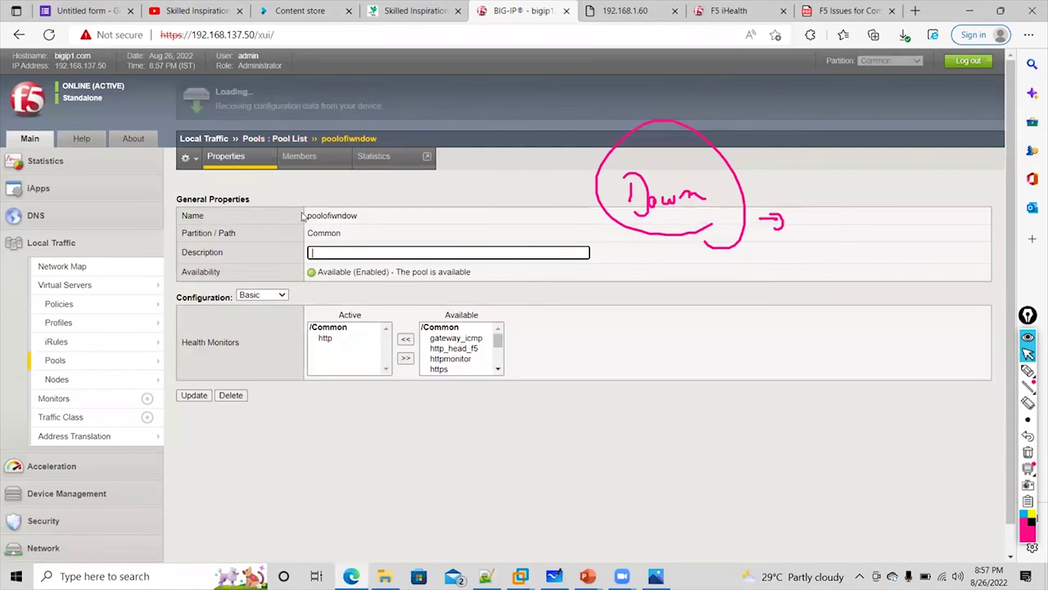
pyautogui.click(312, 163)
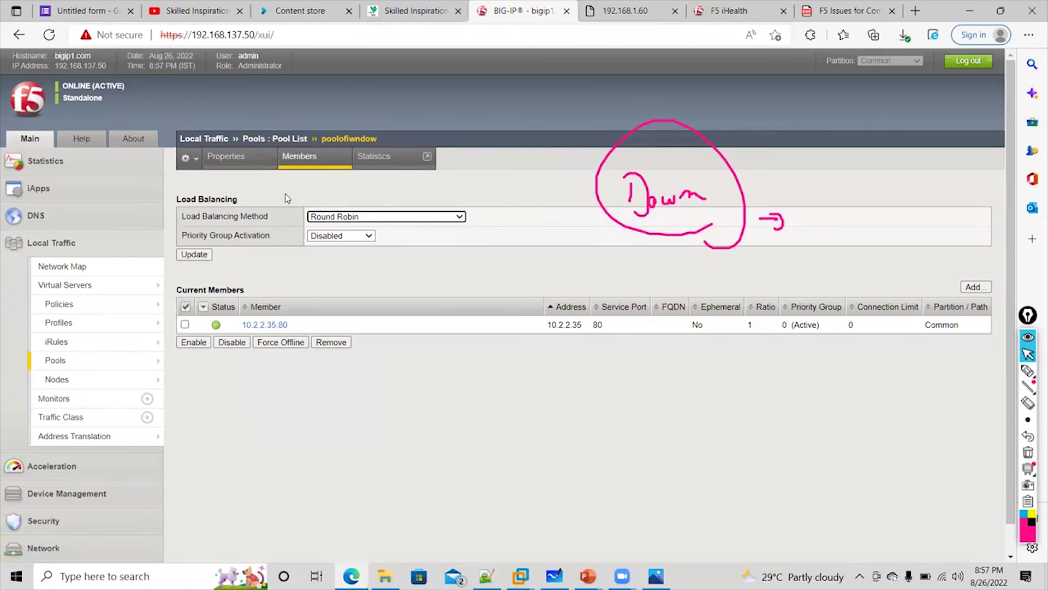
pyautogui.click(226, 156)
pyautogui.click(296, 158)
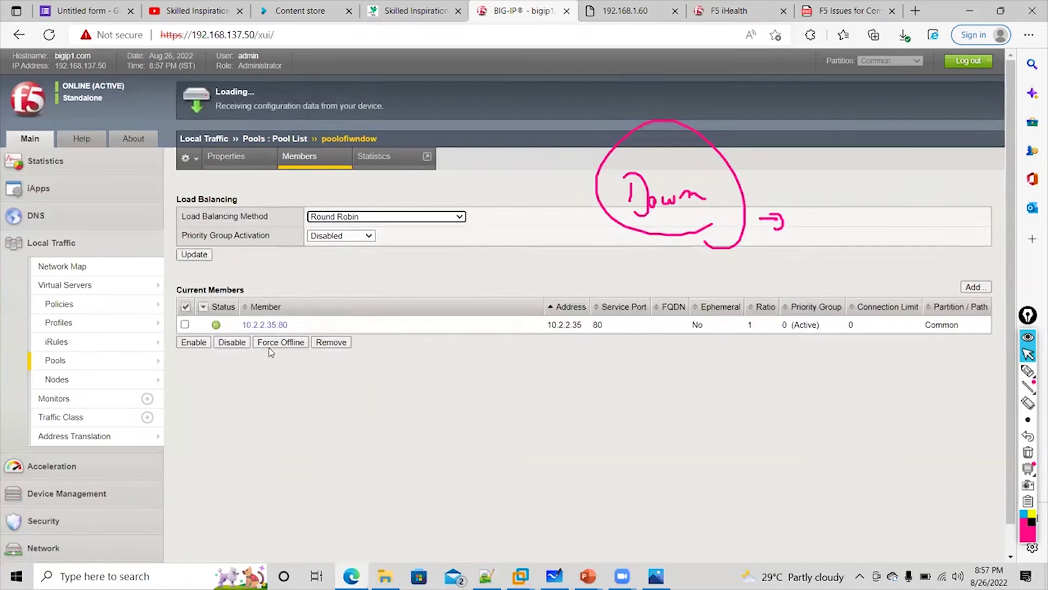
pyautogui.click(264, 325)
pyautogui.scroll(-1, 313, 341)
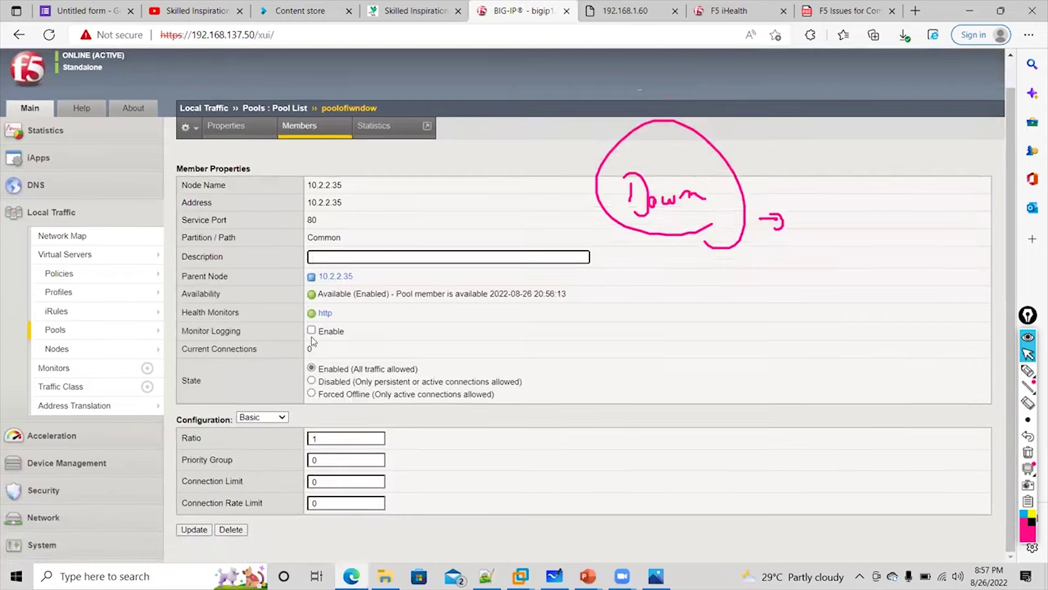
# Replace the http health monitor of the poolofiwndow pool with httpmonitor and update the pool.
pyautogui.click(230, 126)
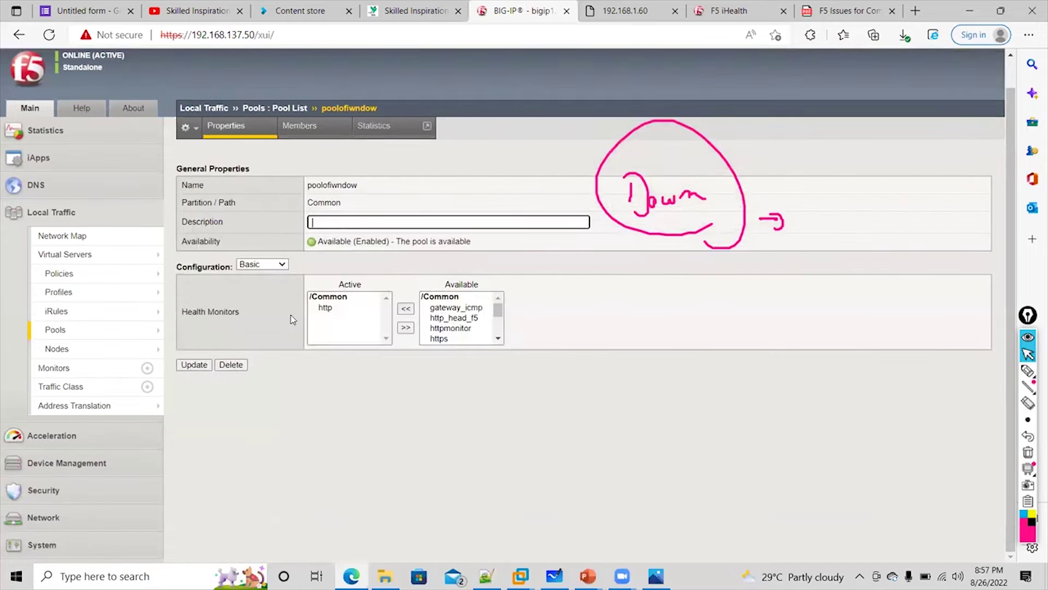
pyautogui.click(324, 309)
pyautogui.click(405, 327)
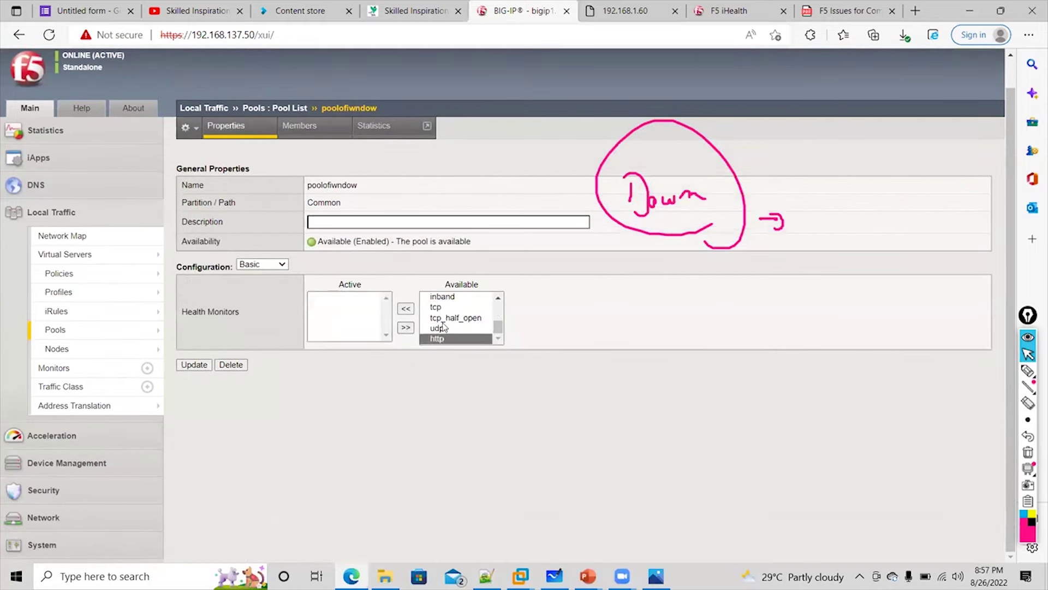
pyautogui.scroll(2, 445, 327)
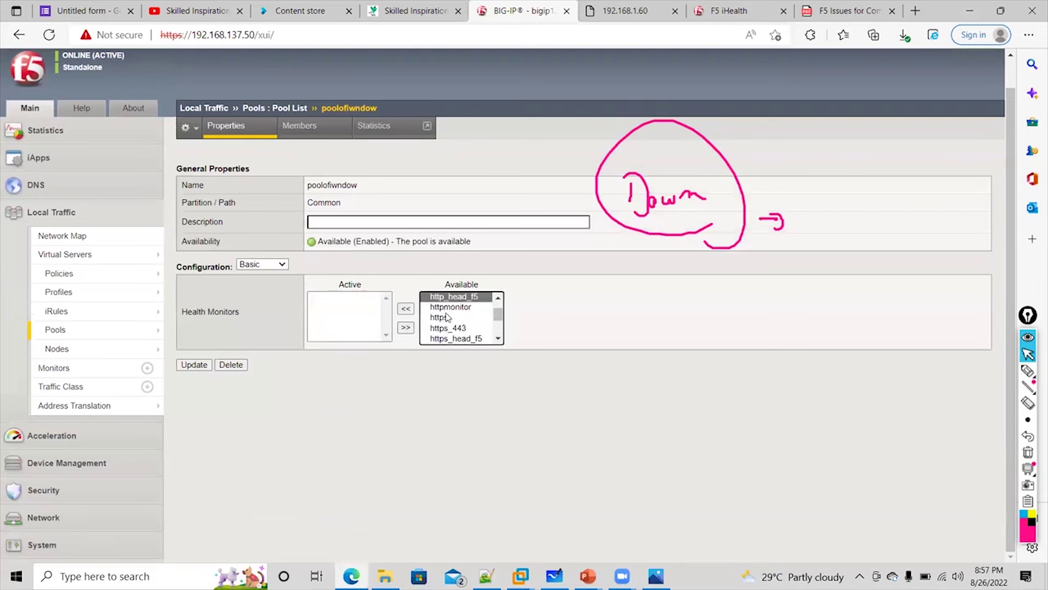
pyautogui.click(450, 307)
pyautogui.click(406, 309)
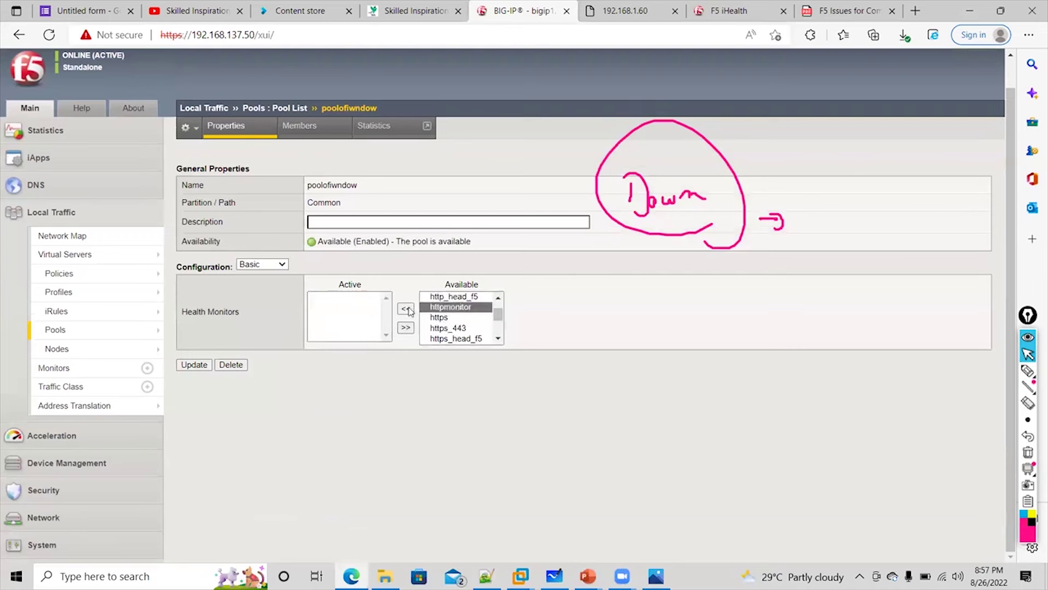
pyautogui.click(194, 365)
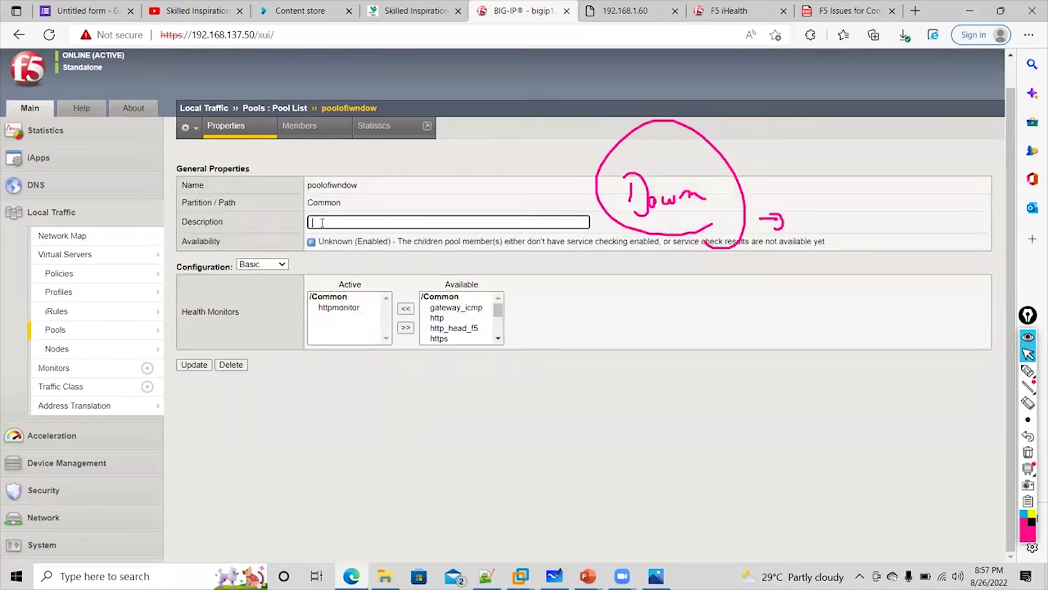
# Check the status of member 10.2.2.35:80 under httpmonitor, refreshing the member list and reopening the member's properties.
pyautogui.click(272, 136)
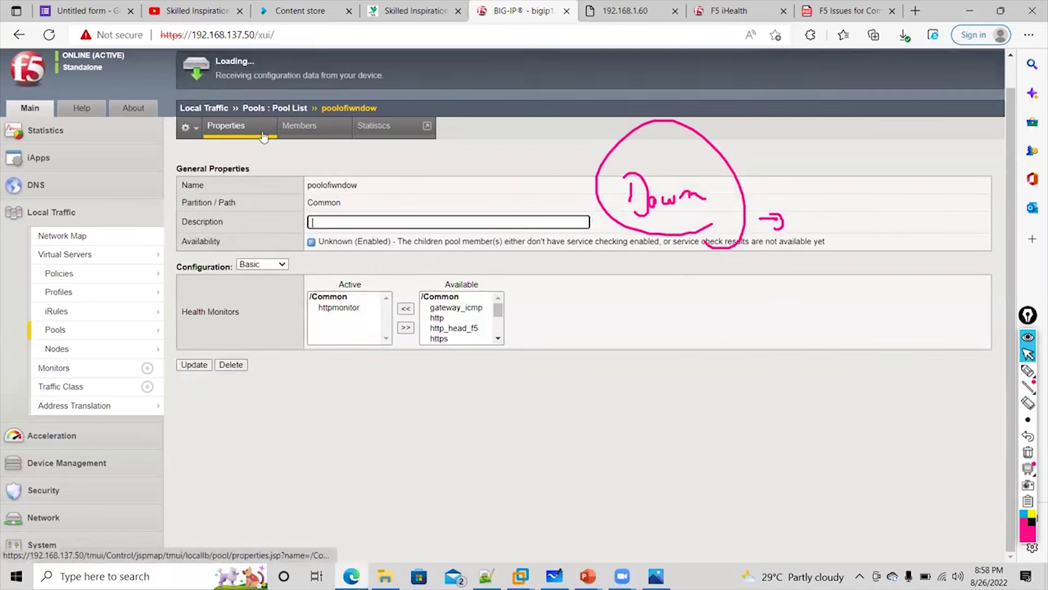
pyautogui.click(328, 135)
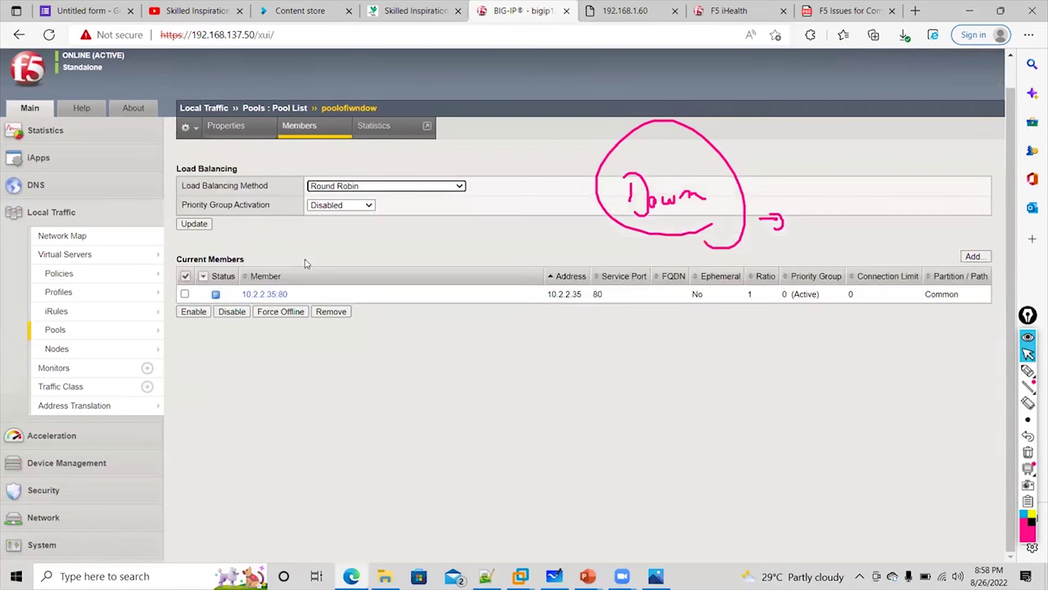
pyautogui.click(280, 295)
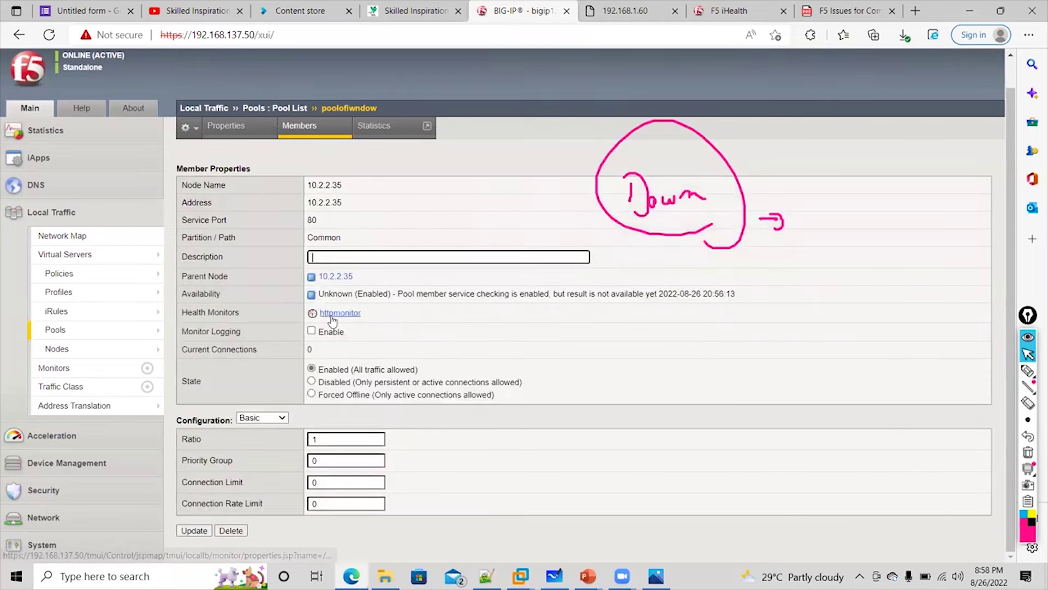
pyautogui.moveTo(314, 315)
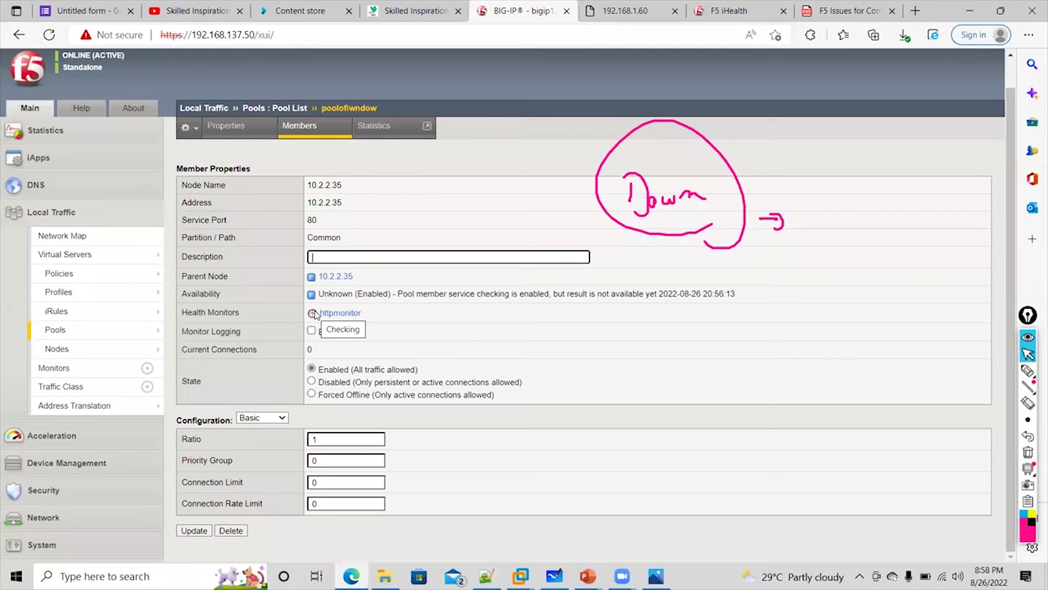
pyautogui.click(308, 137)
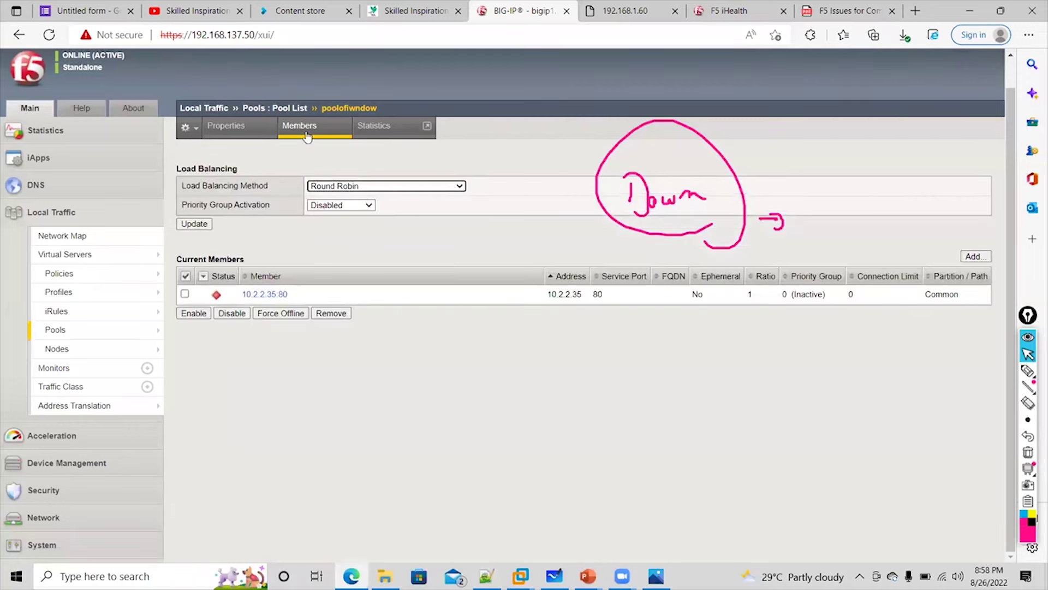
pyautogui.click(277, 296)
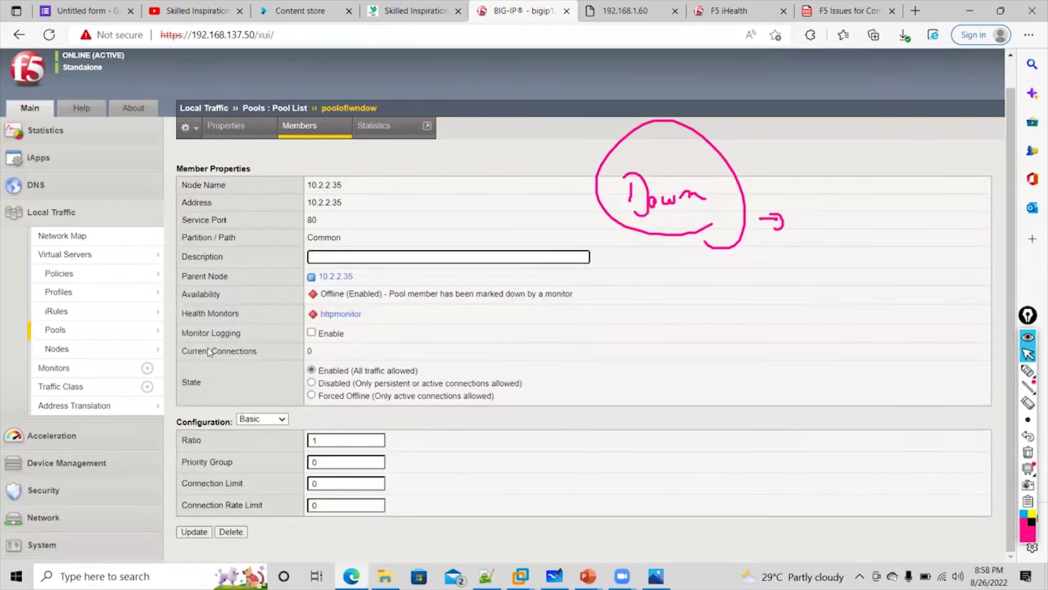
# Set the receive string of the httpmonitor health monitor to 5 and update the monitor.
pyautogui.click(54, 368)
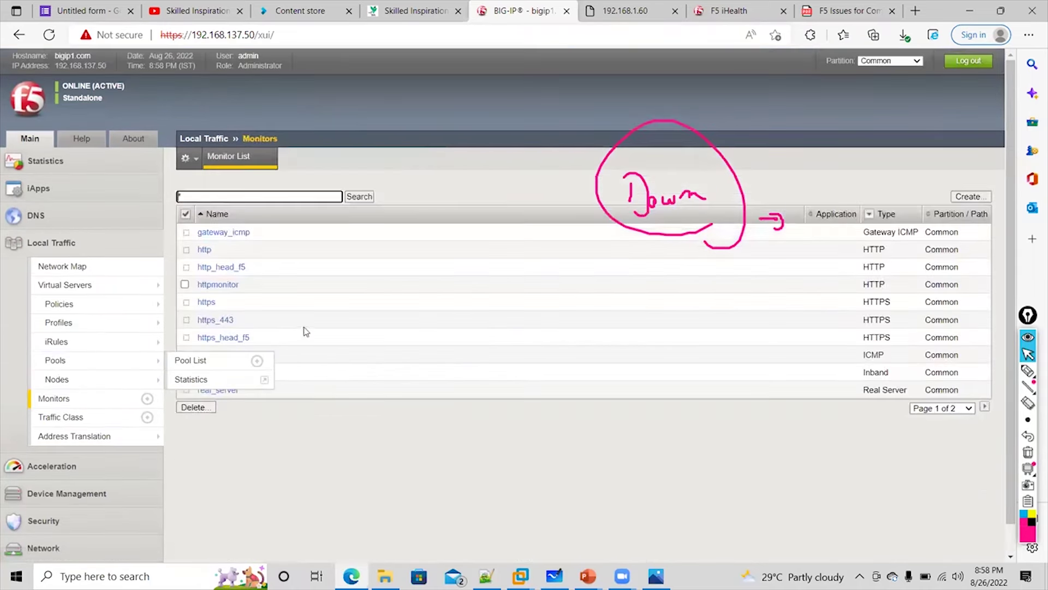
pyautogui.click(225, 287)
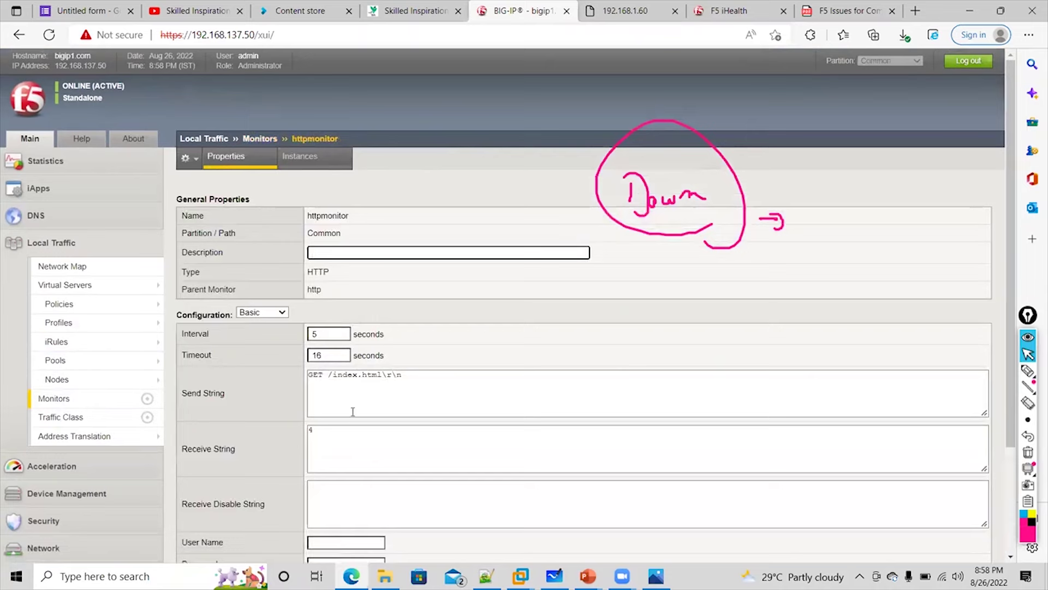
pyautogui.moveTo(326, 434); pyautogui.dragTo(288, 432)
pyautogui.scroll(-3, 254, 451)
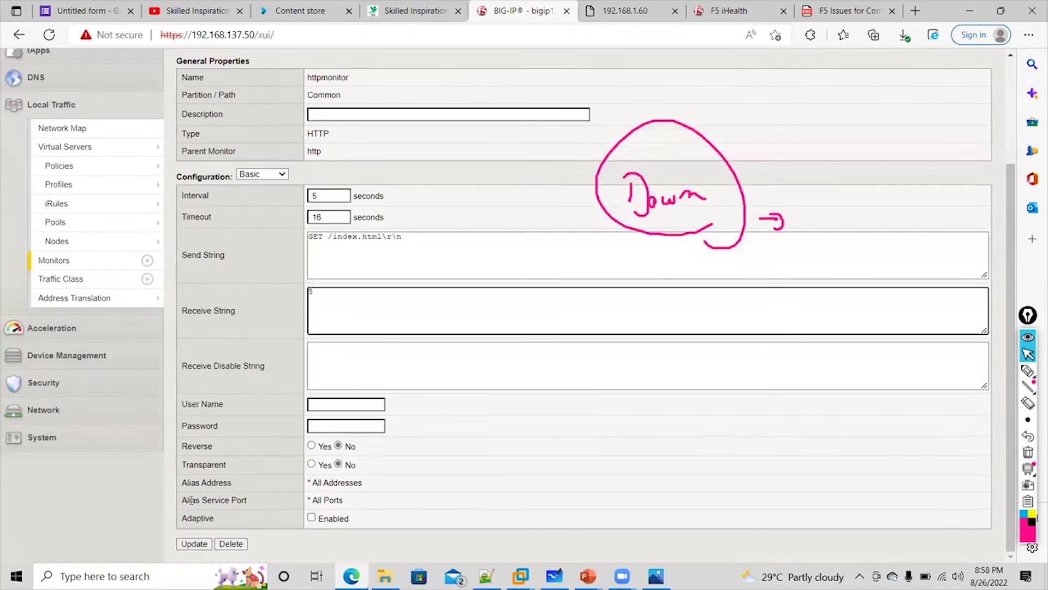
pyautogui.click(194, 544)
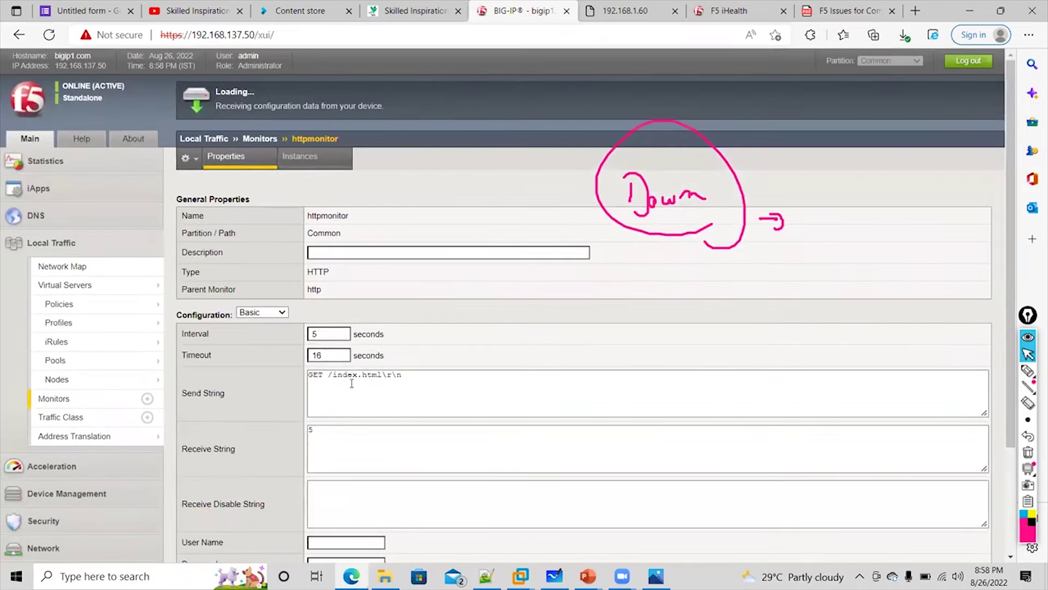
# Check the server's index.html page on XP-Outside3, return to Edge, and review the poolofiwndow pool's availability and its member's status.
pyautogui.moveTo(520, 576)
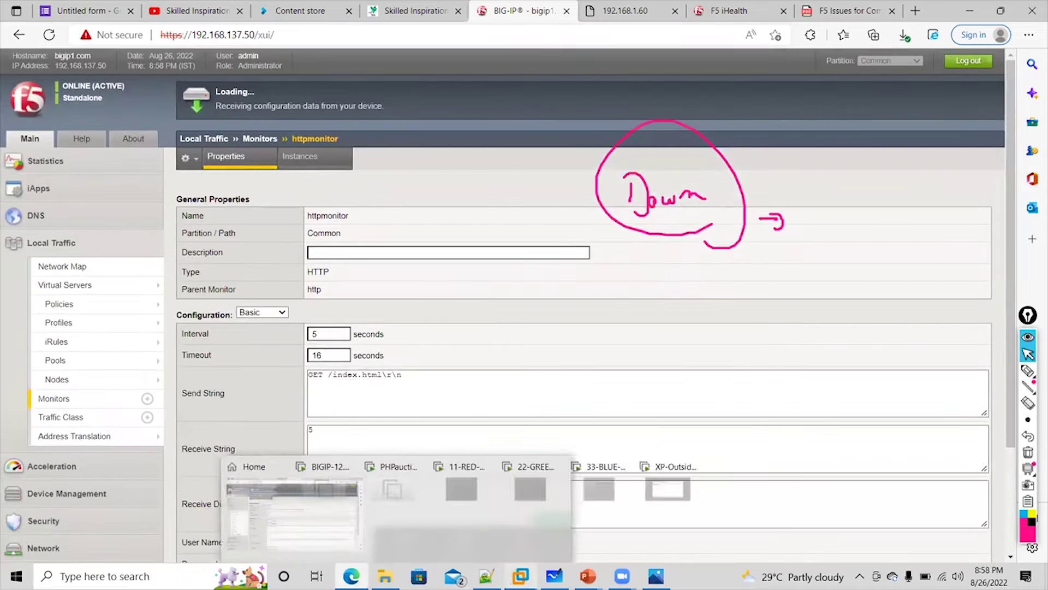
pyautogui.click(906, 497)
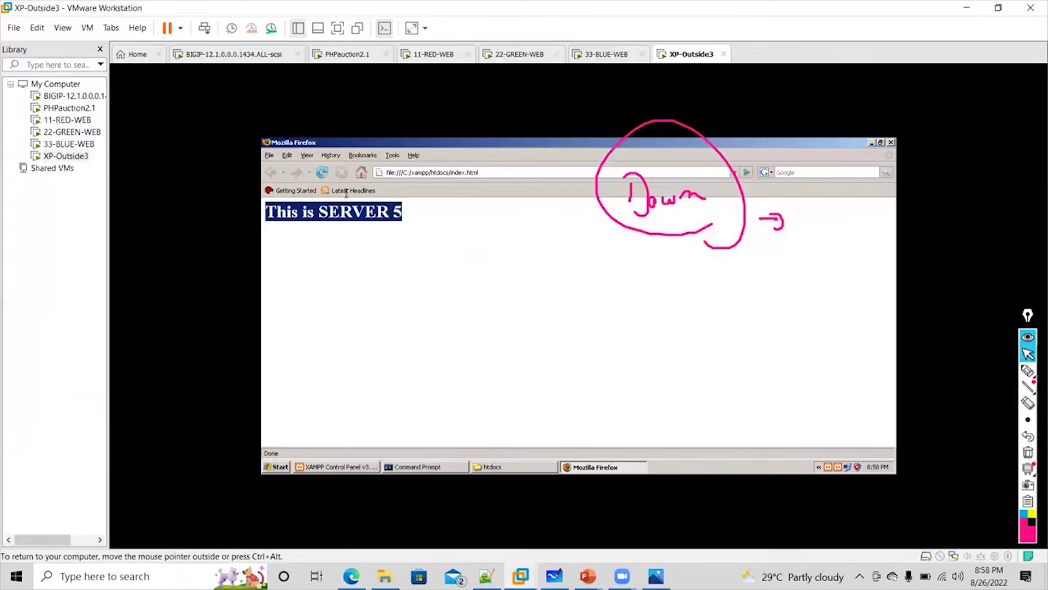
pyautogui.click(351, 576)
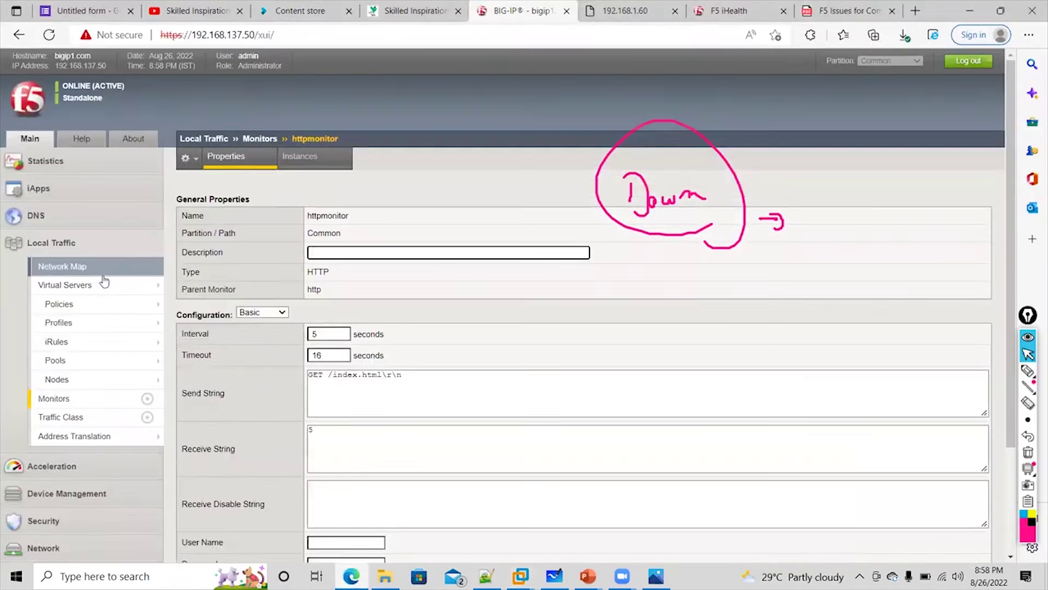
pyautogui.click(82, 360)
pyautogui.moveTo(190, 322)
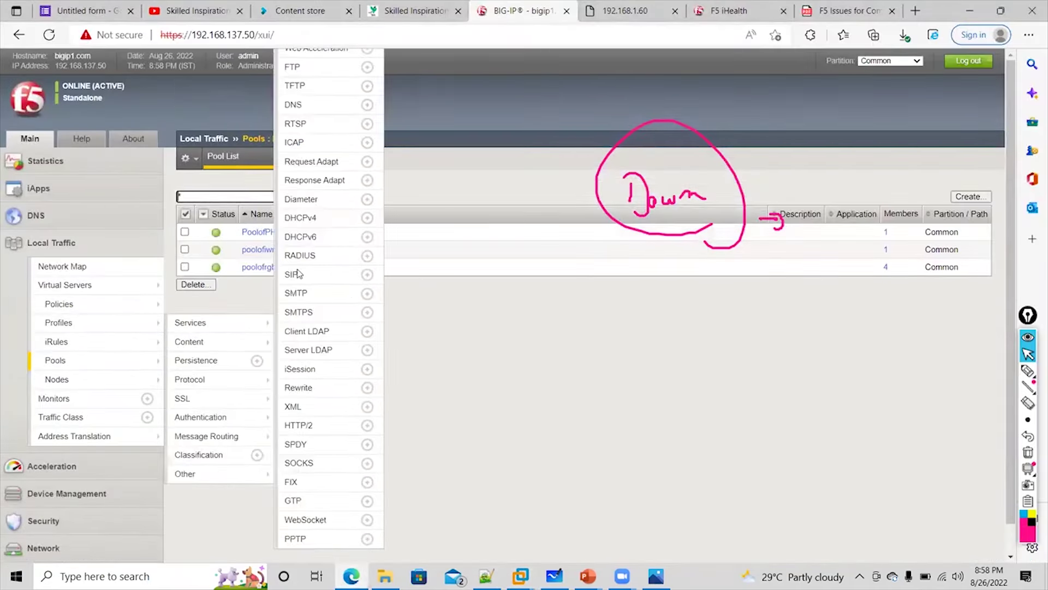
pyautogui.click(259, 250)
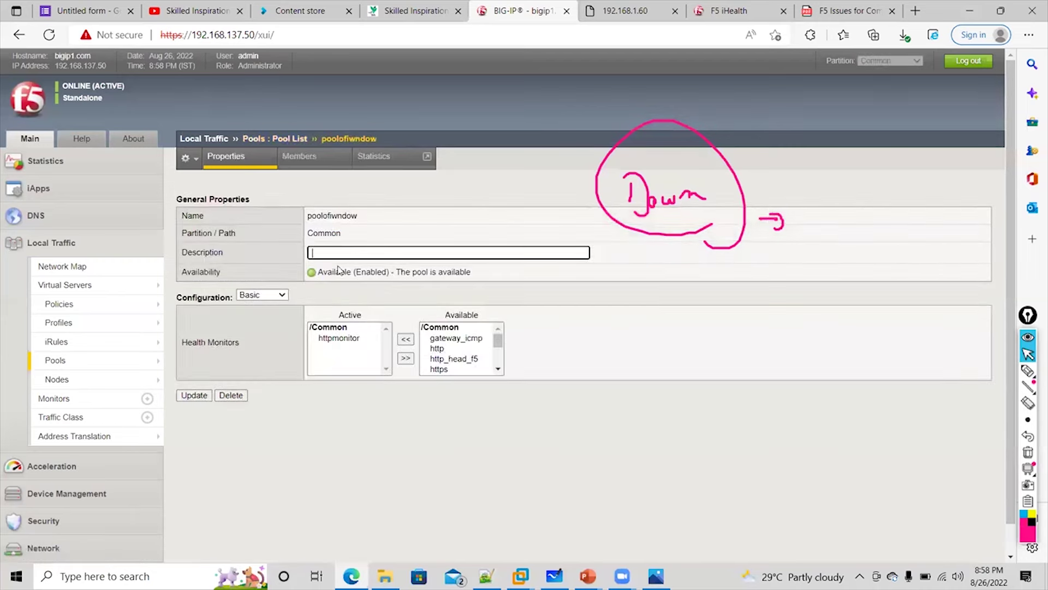
pyautogui.click(295, 157)
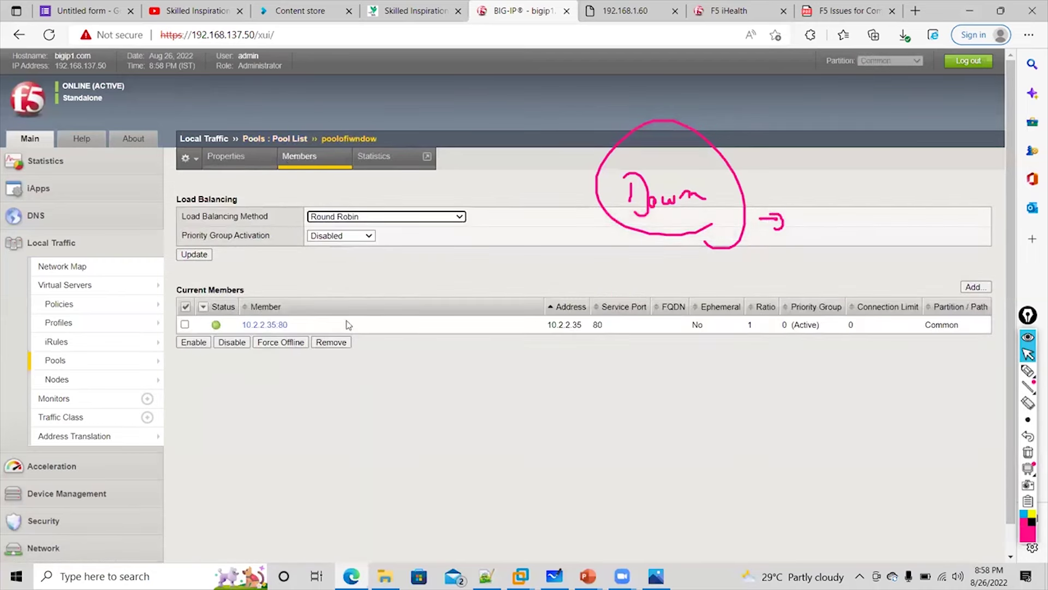